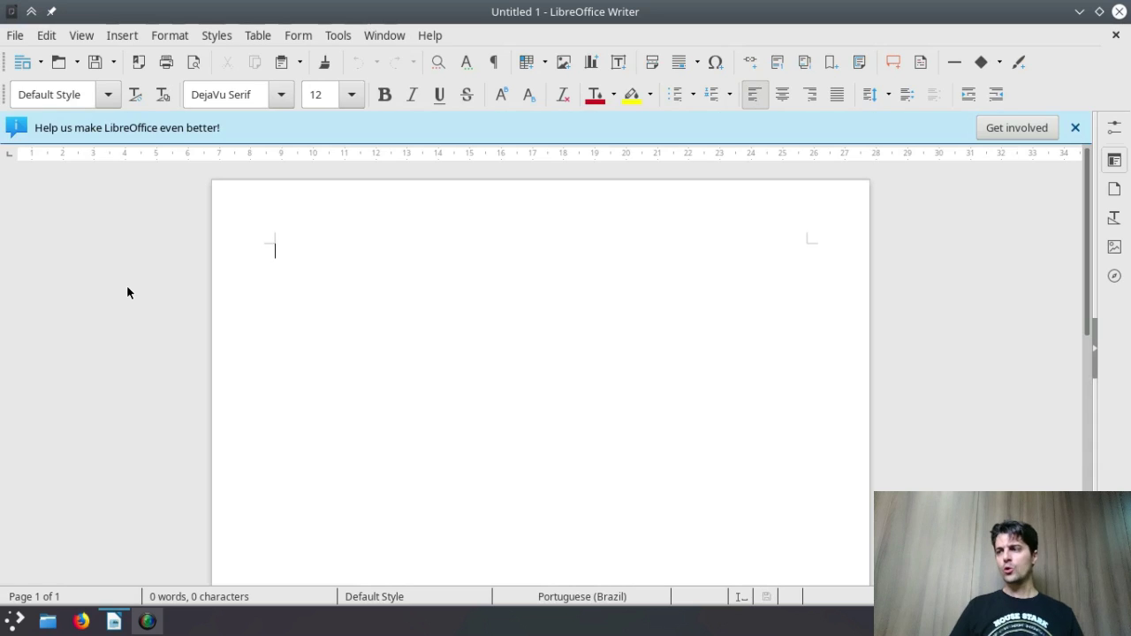
Dismiss the "Help us make LibreOffice even better!" notification.
{"action": "left_click", "coordinate": [1075, 129]}
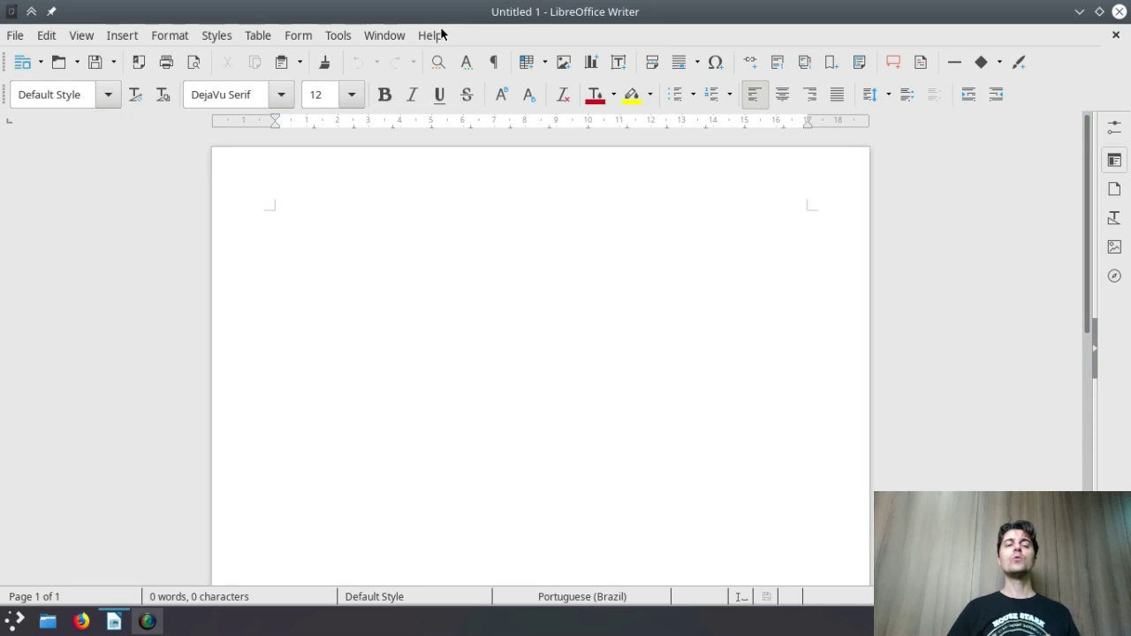
{"action": "left_click", "coordinate": [14, 35]}
{"action": "left_click", "coordinate": [15, 35]}
{"action": "left_click", "coordinate": [122, 35]}
{"action": "left_click", "coordinate": [506, 8]}
{"action": "left_click", "coordinate": [181, 37]}
{"action": "mouse_move", "coordinate": [185, 27]}
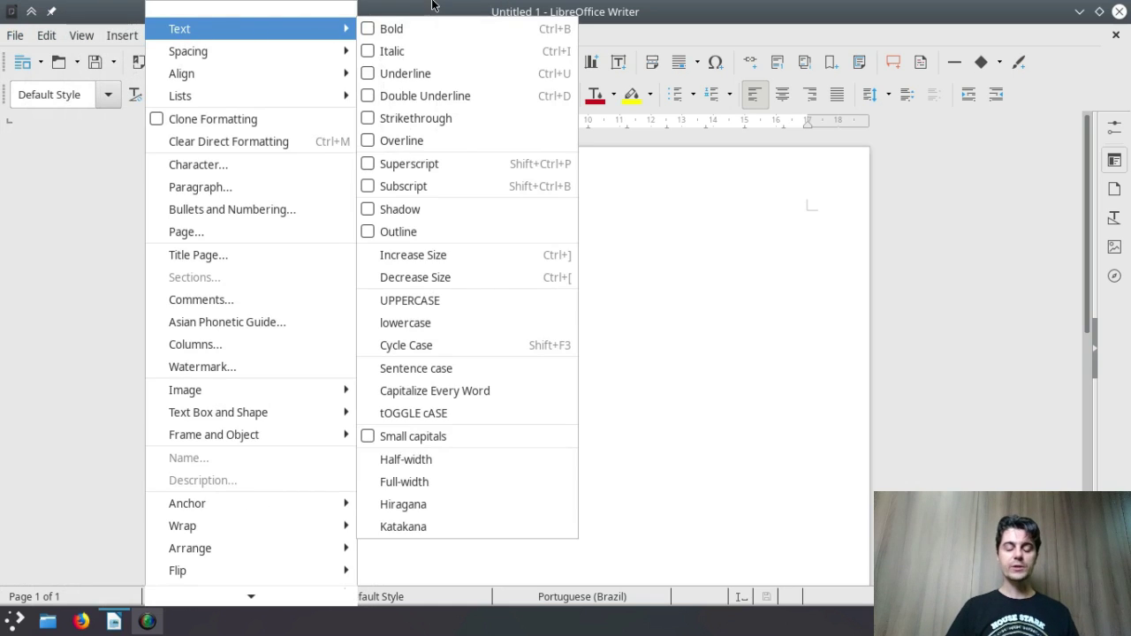
{"action": "left_click", "coordinate": [674, 334]}
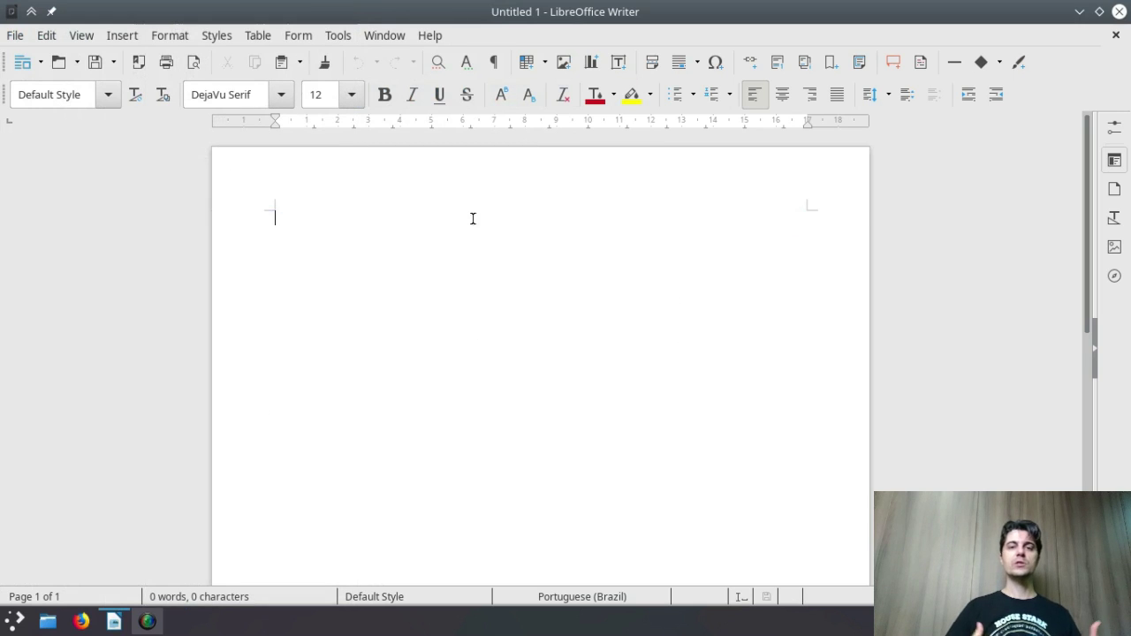
{"action": "left_click", "coordinate": [81, 36]}
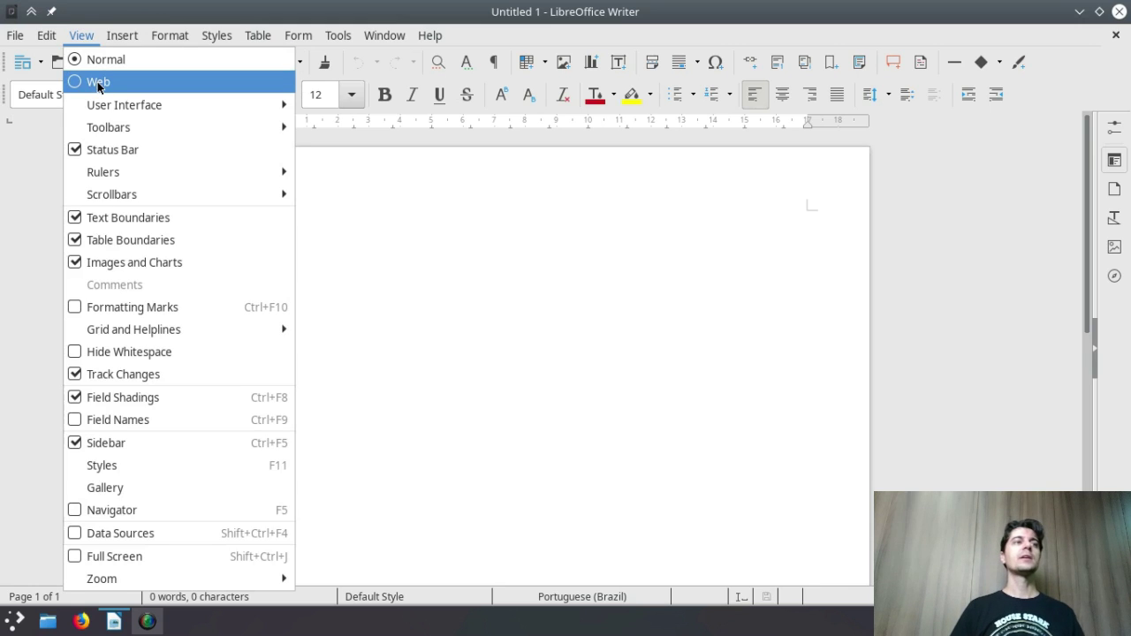
{"action": "mouse_move", "coordinate": [124, 111]}
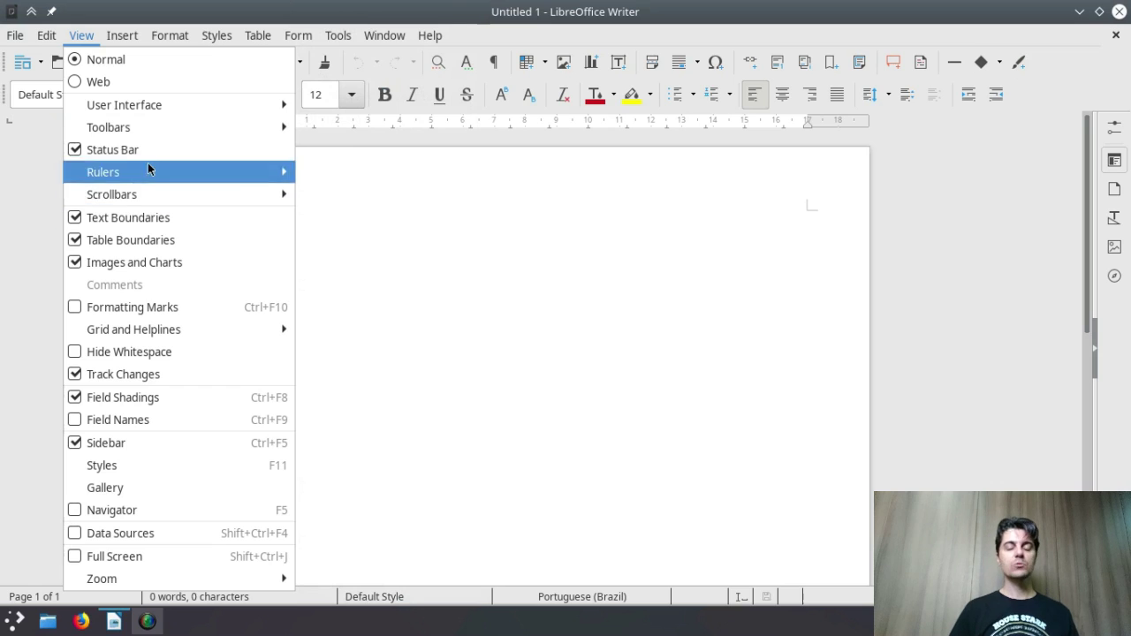
{"action": "mouse_move", "coordinate": [216, 35]}
{"action": "left_click", "coordinate": [419, 6]}
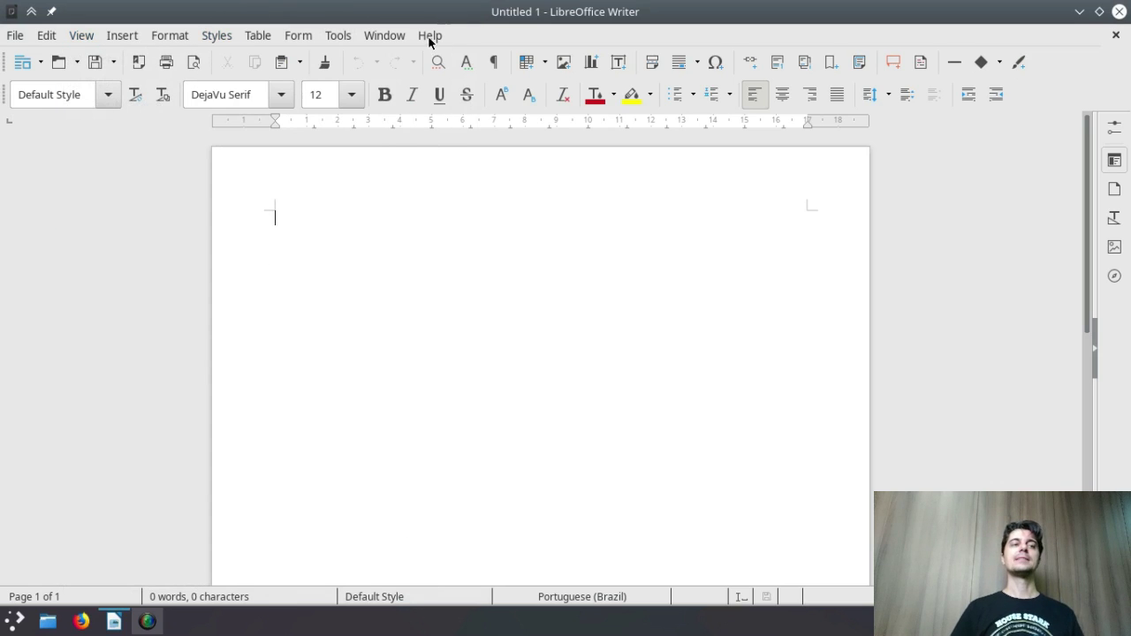
{"action": "left_click", "coordinate": [343, 42]}
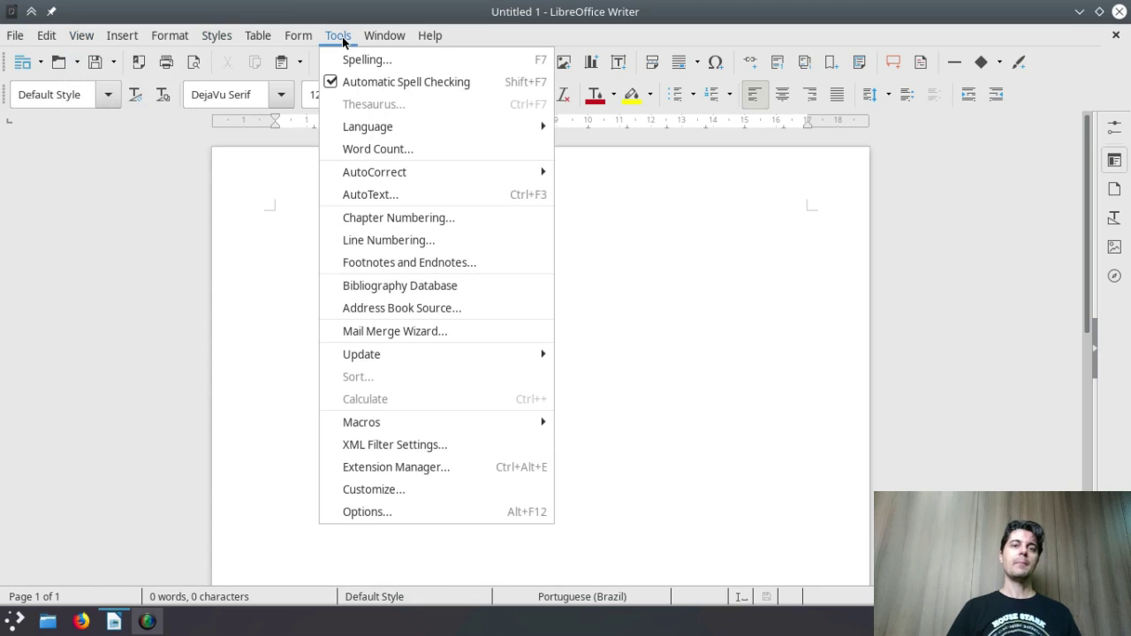
{"action": "left_click", "coordinate": [334, 37]}
{"action": "left_click", "coordinate": [45, 37]}
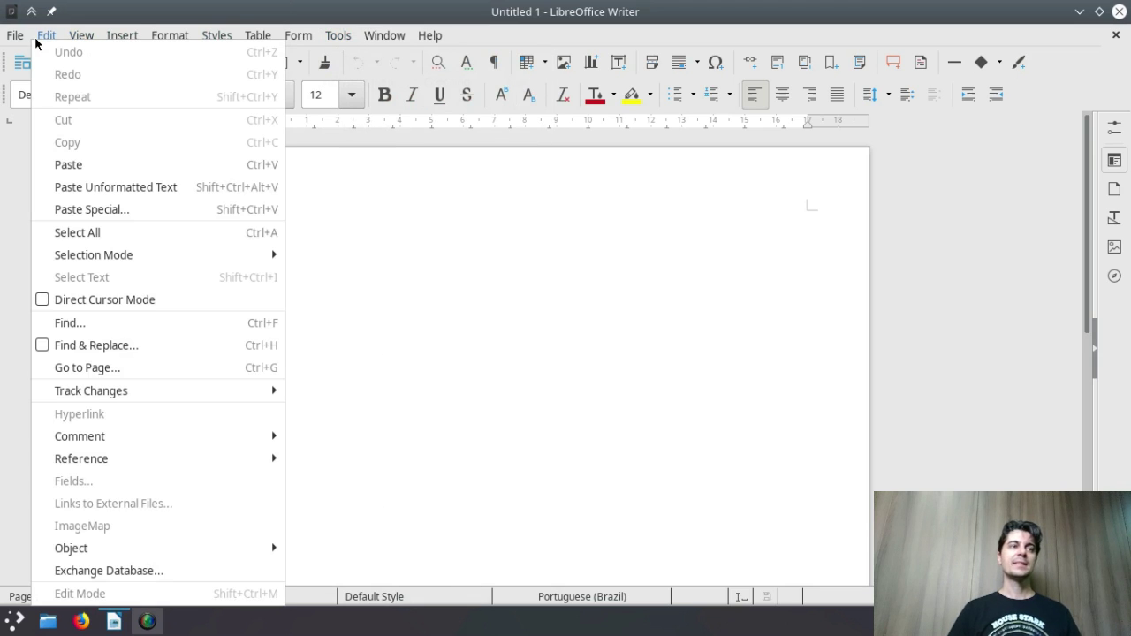
{"action": "left_click", "coordinate": [332, 37]}
Enable experimental features in LibreOffice's advanced options, apply the change and restart LibreOffice immediately.
{"action": "left_click", "coordinate": [346, 39]}
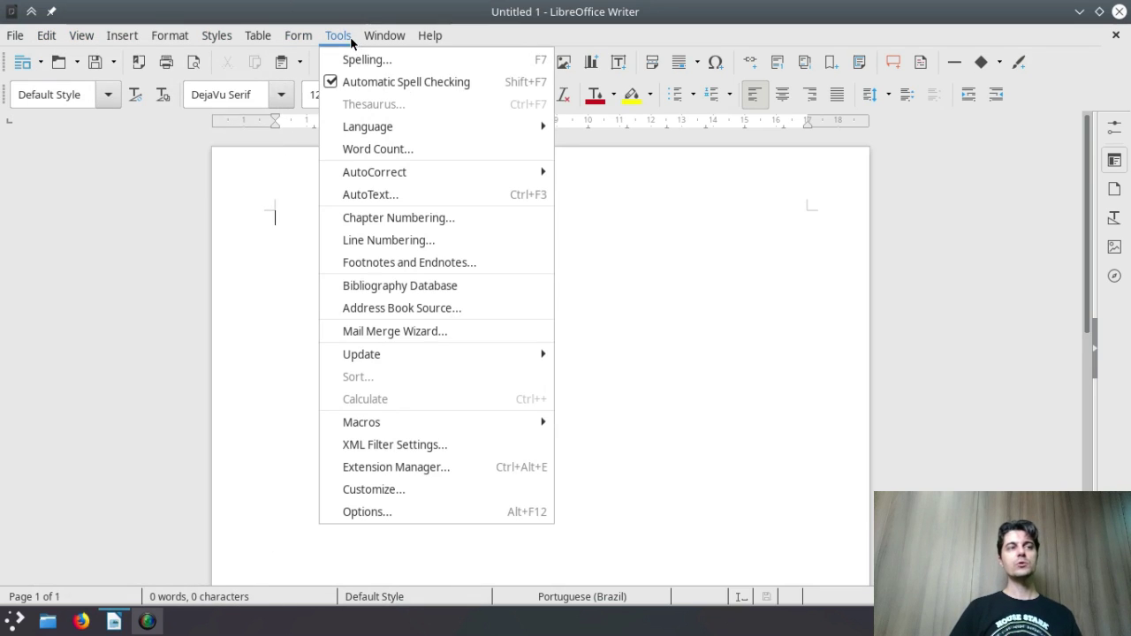
{"action": "left_click", "coordinate": [414, 515]}
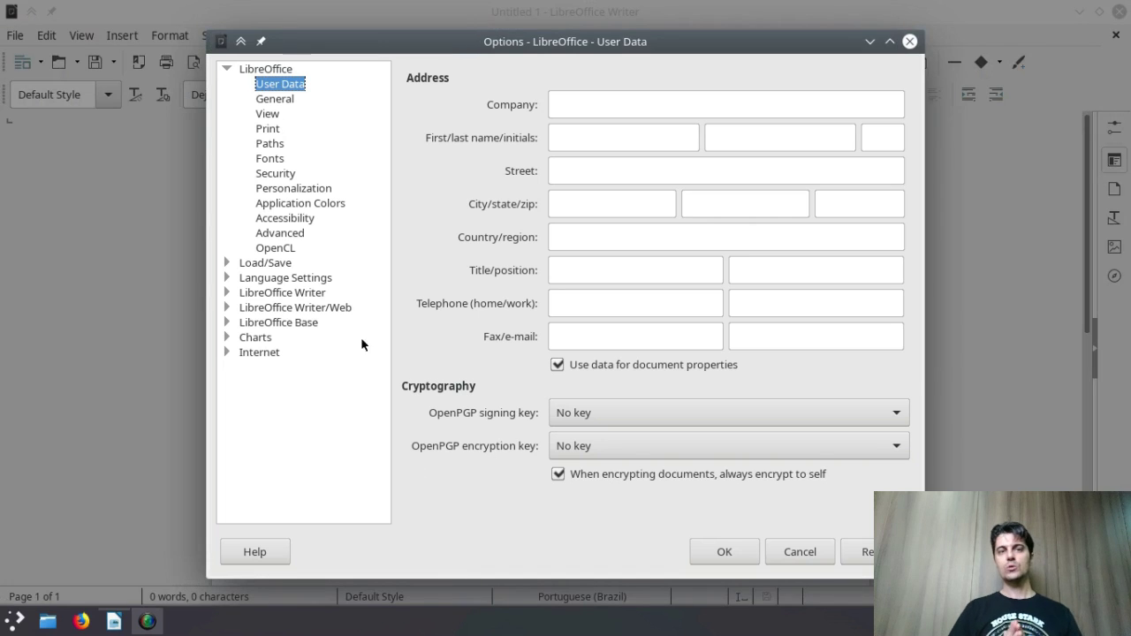
{"action": "left_click", "coordinate": [283, 100]}
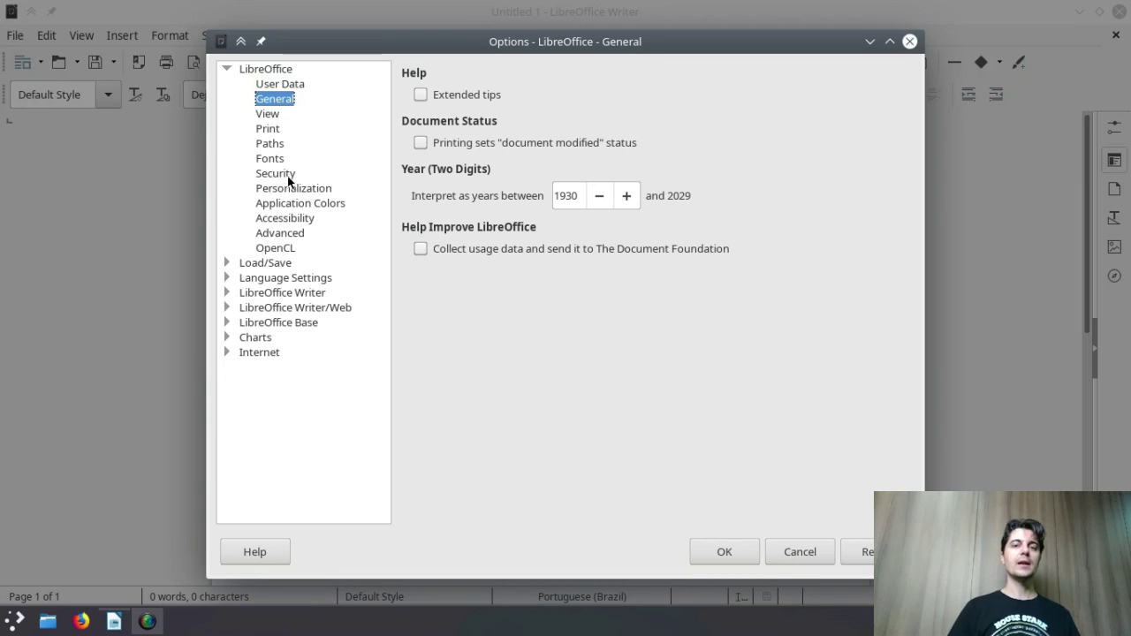
{"action": "left_click", "coordinate": [289, 234]}
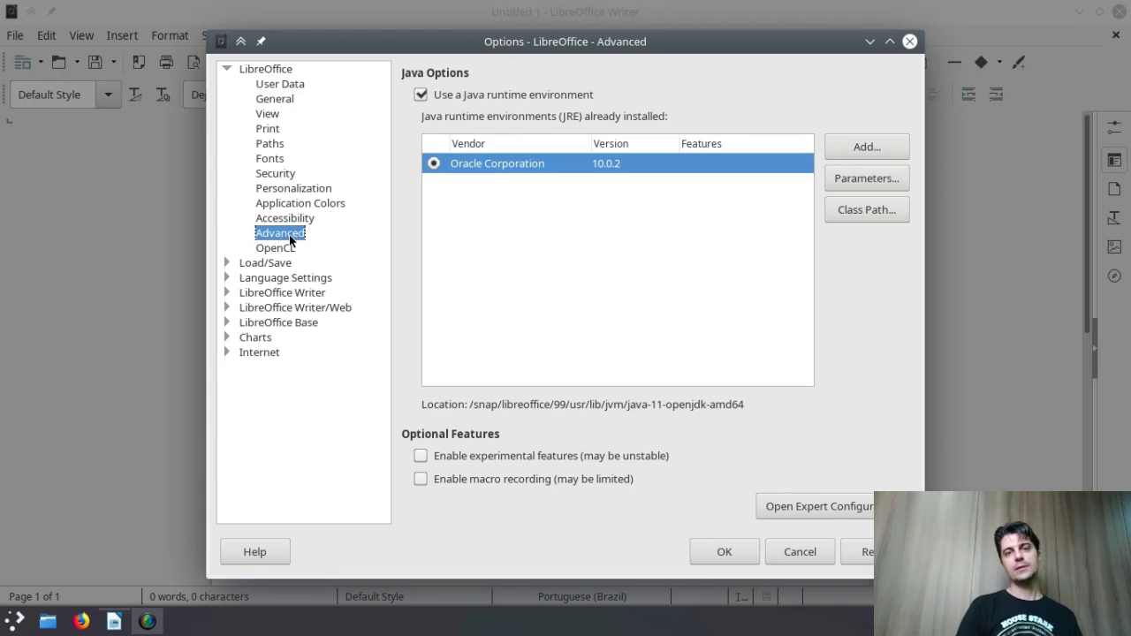
{"action": "left_click", "coordinate": [550, 459]}
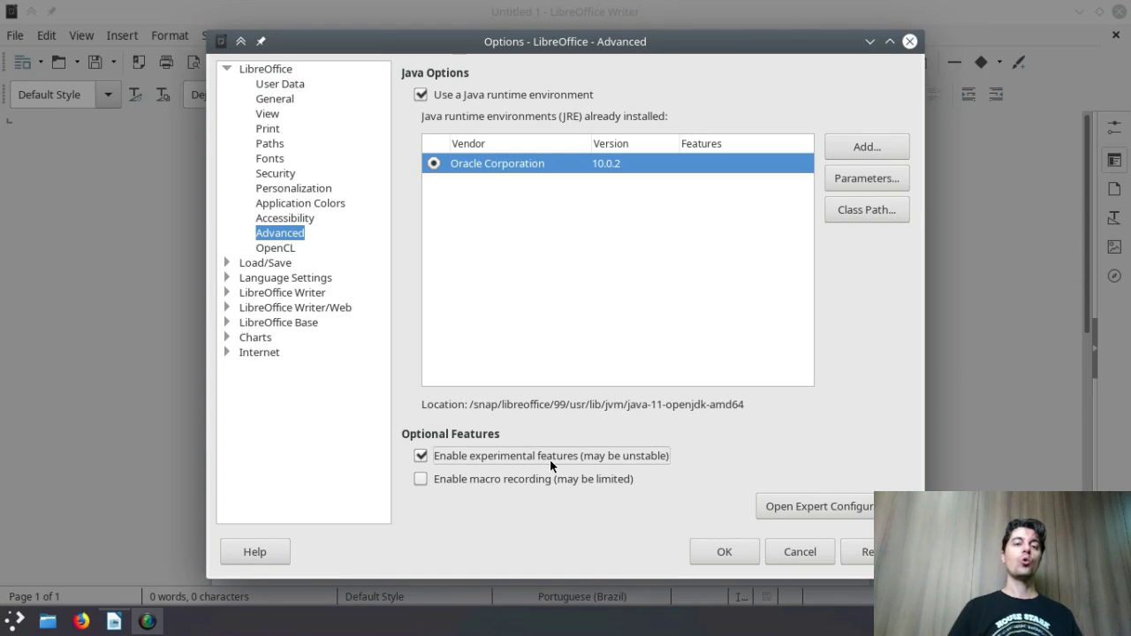
{"action": "left_click", "coordinate": [724, 554]}
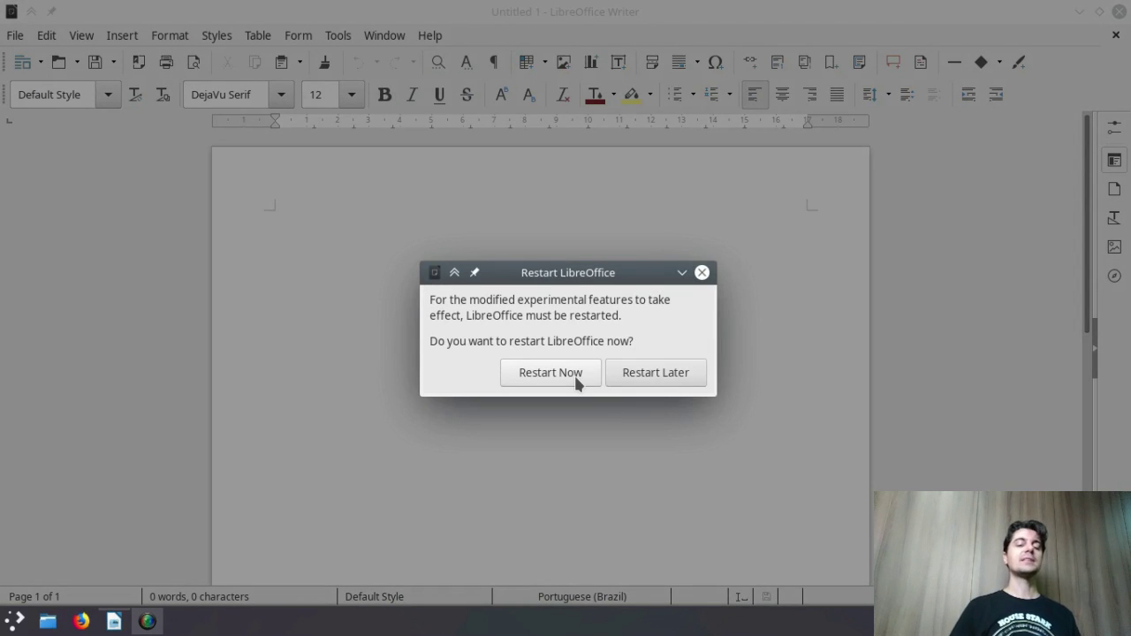
{"action": "left_click", "coordinate": [551, 372]}
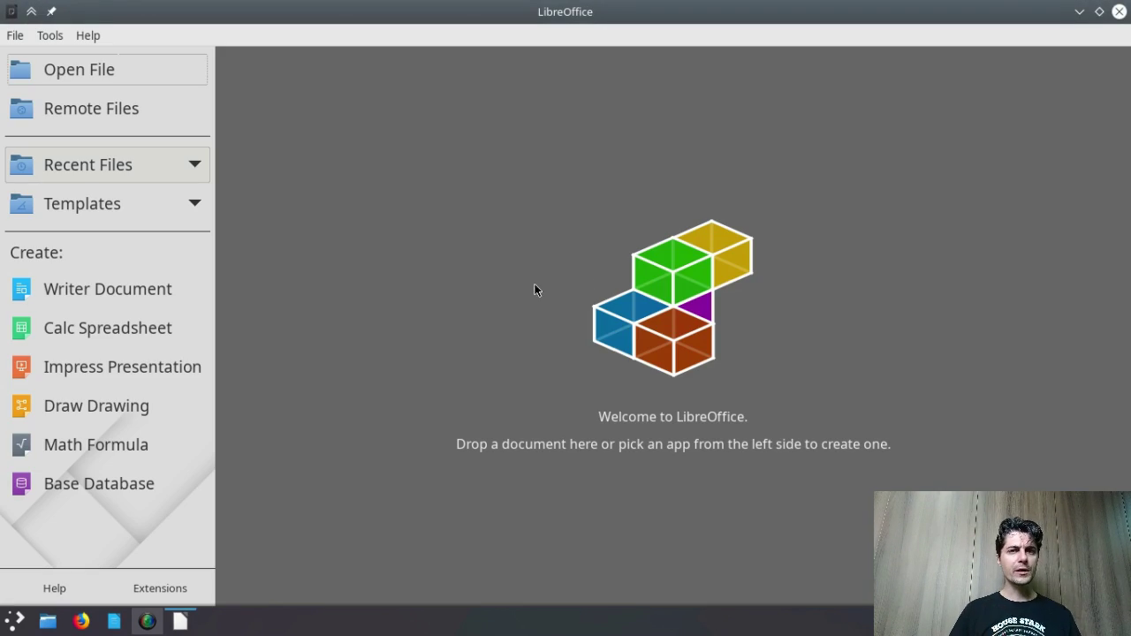
Create a new Writer document and switch its user interface to the Tabbed layout.
{"action": "left_click", "coordinate": [107, 288]}
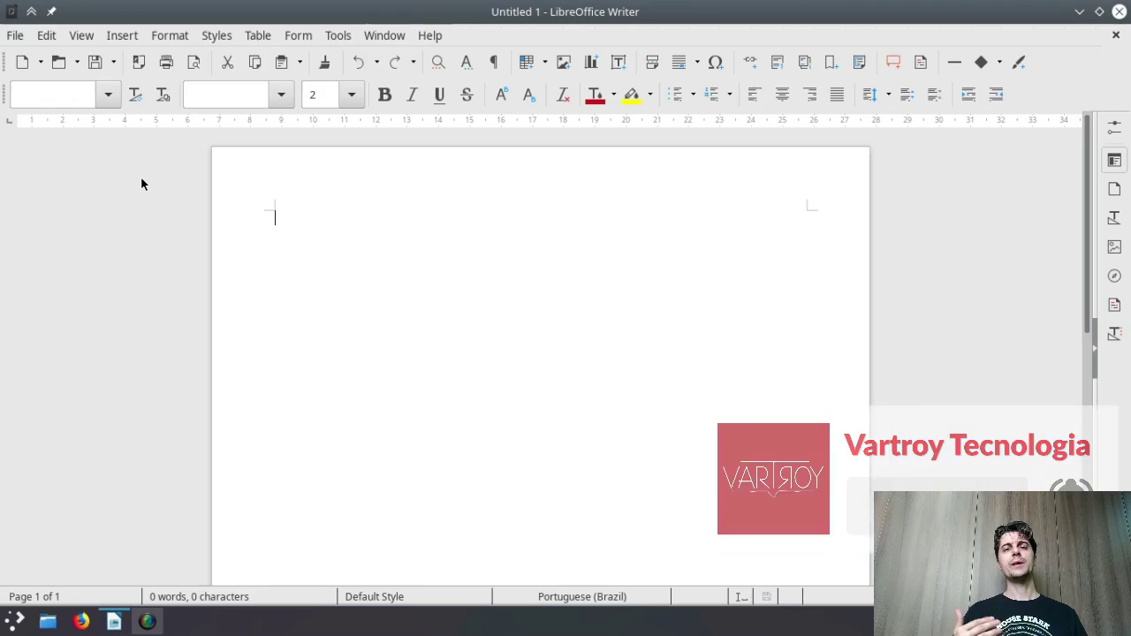
{"action": "left_click", "coordinate": [84, 37]}
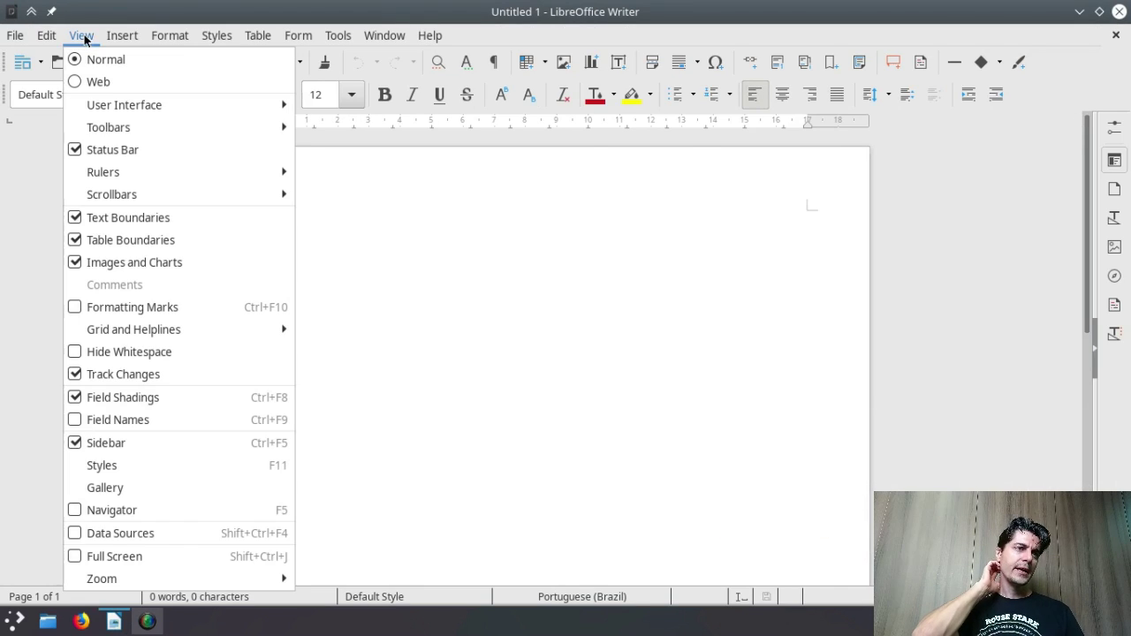
{"action": "mouse_move", "coordinate": [177, 106]}
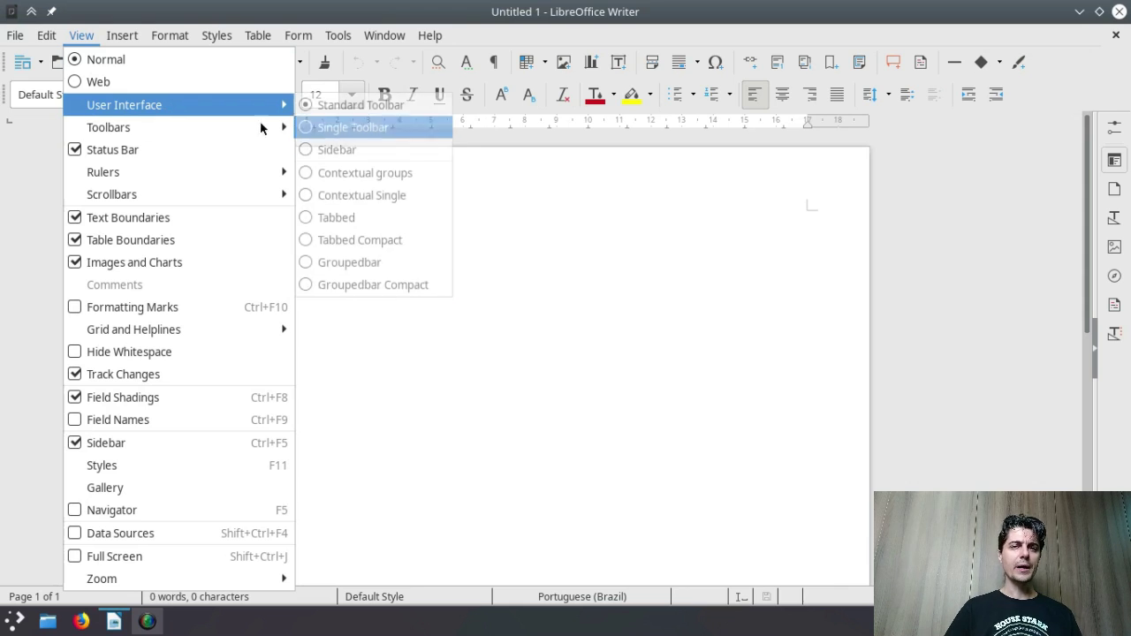
{"action": "mouse_move", "coordinate": [216, 128]}
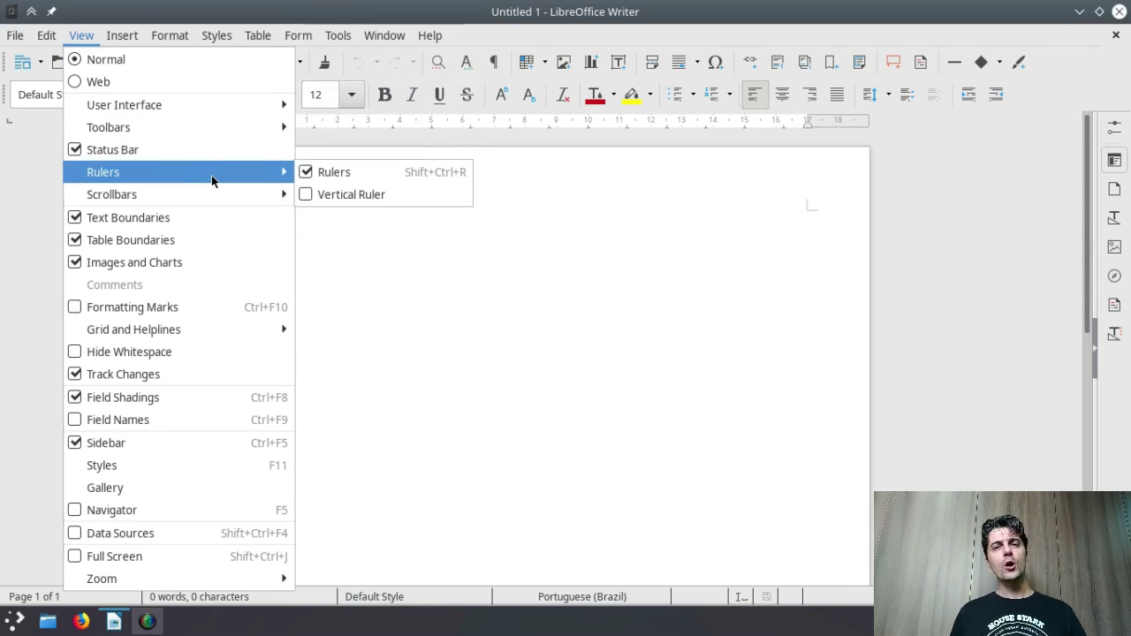
{"action": "mouse_move", "coordinate": [212, 104]}
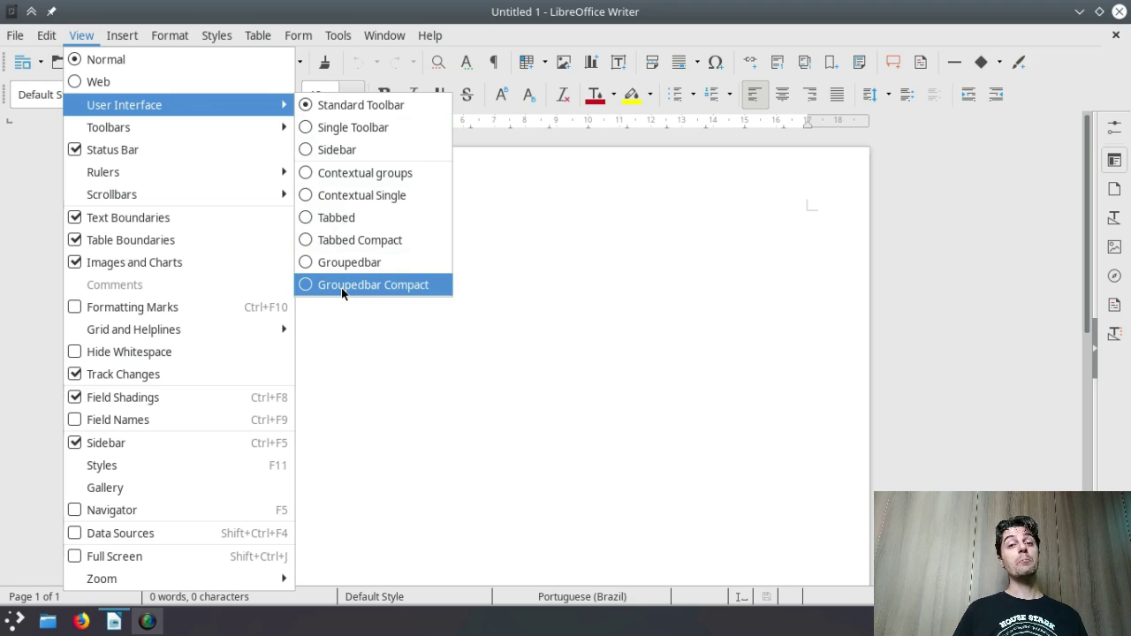
{"action": "left_click", "coordinate": [354, 221]}
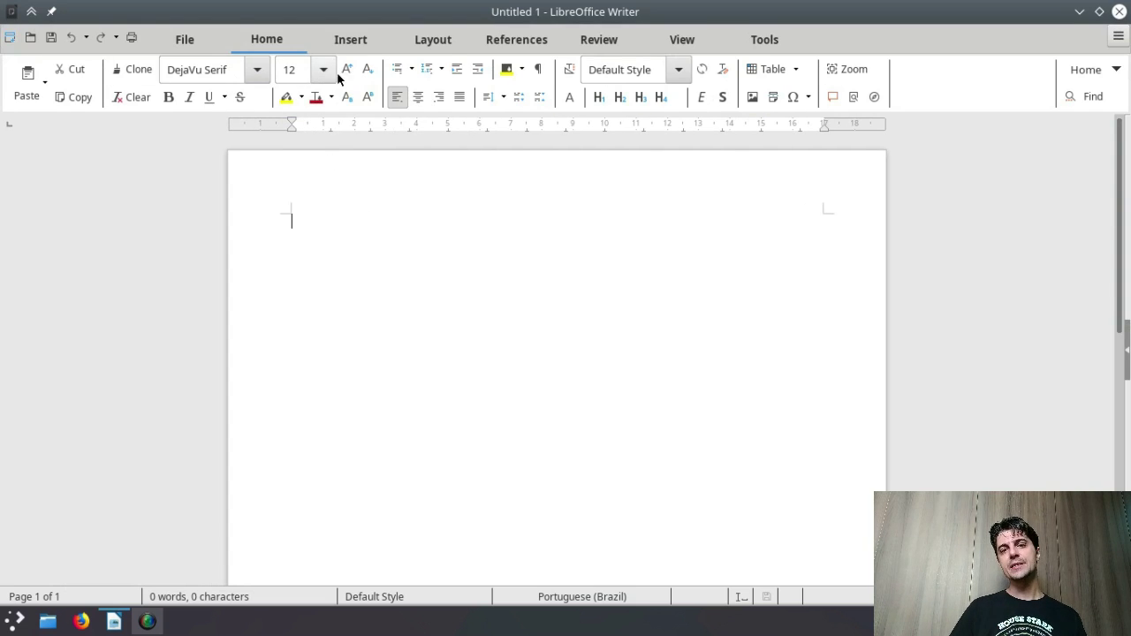
{"action": "left_click", "coordinate": [355, 40]}
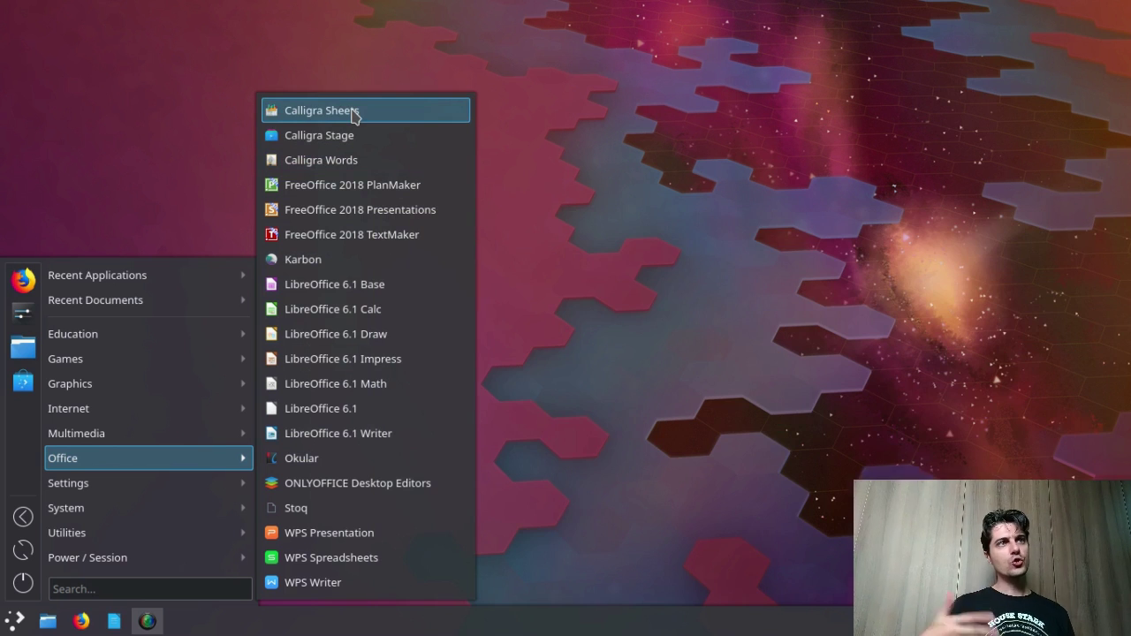
Switch to Calligra Words with a new document from the Blank Document template and maximize its window.
{"action": "left_click", "coordinate": [361, 161]}
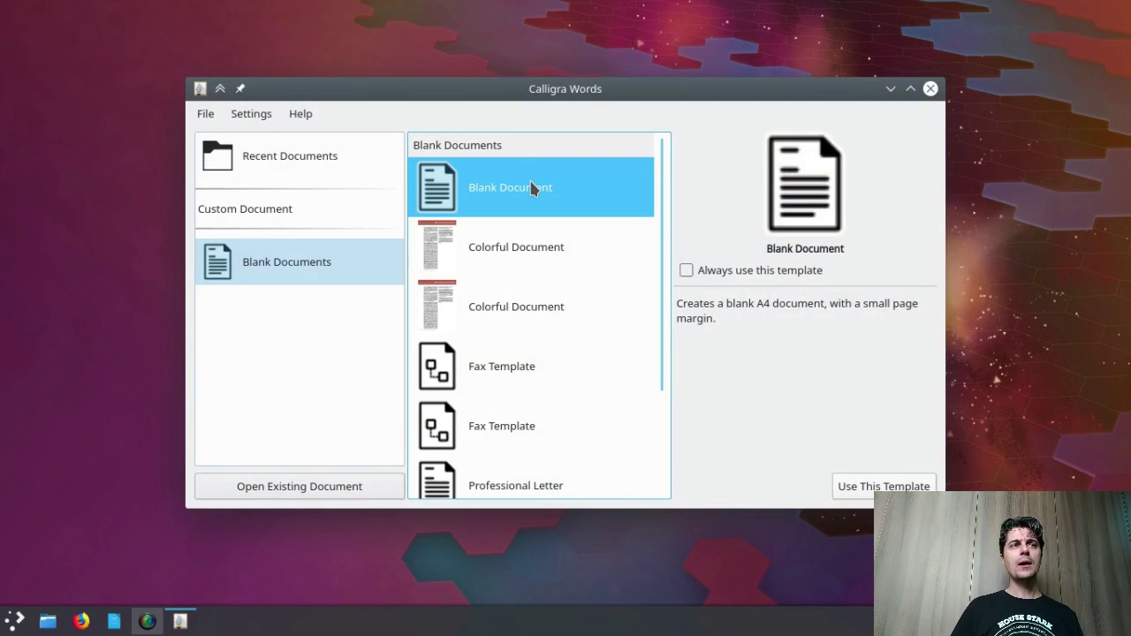
{"action": "left_click", "coordinate": [884, 486]}
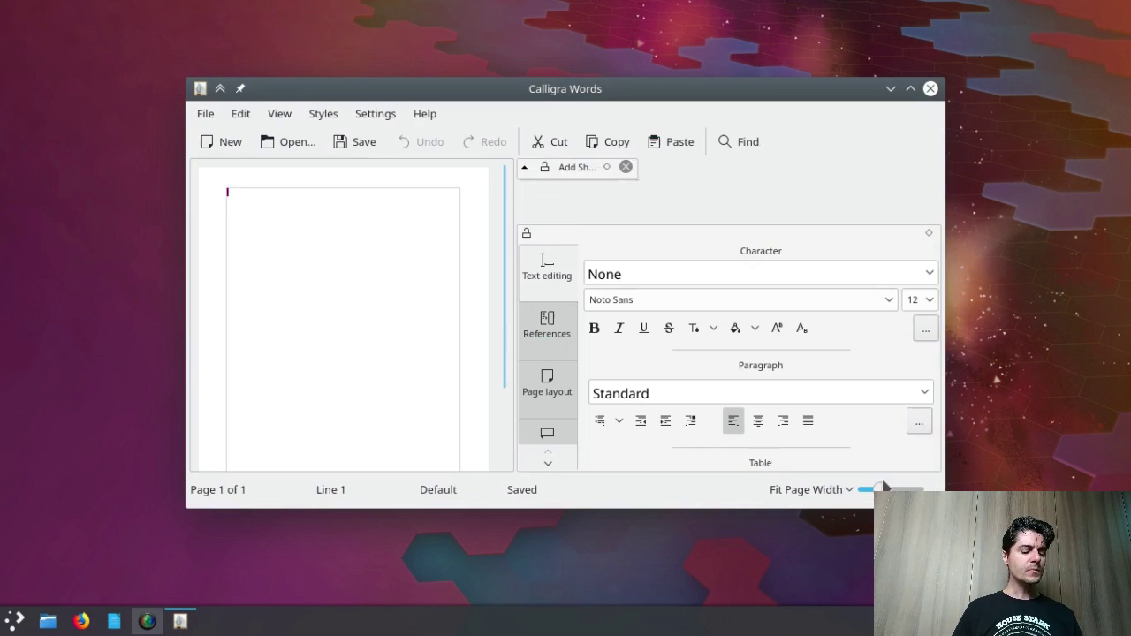
{"action": "double_click", "coordinate": [787, 89]}
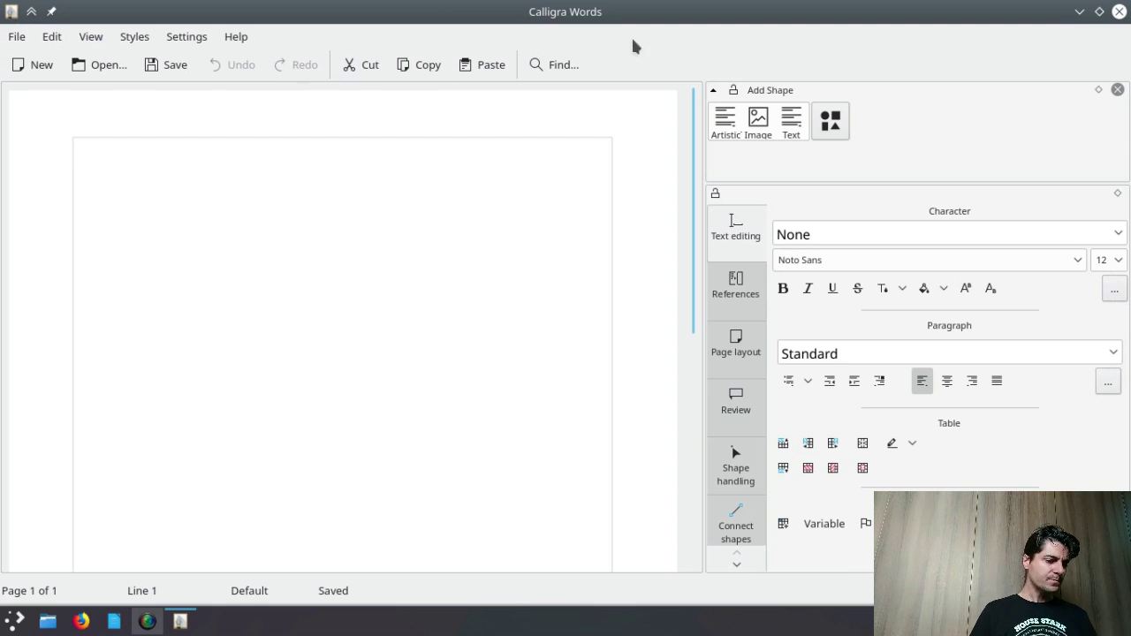
Check the version and license information of Calligra Words, then close it.
{"action": "left_click", "coordinate": [236, 36]}
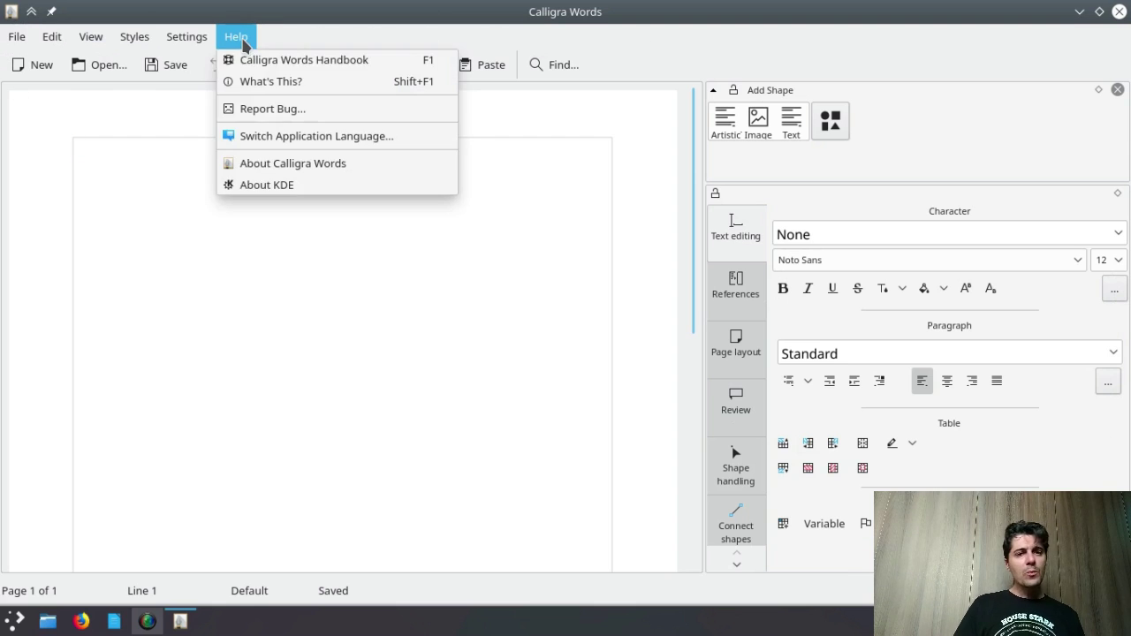
{"action": "left_click", "coordinate": [296, 167]}
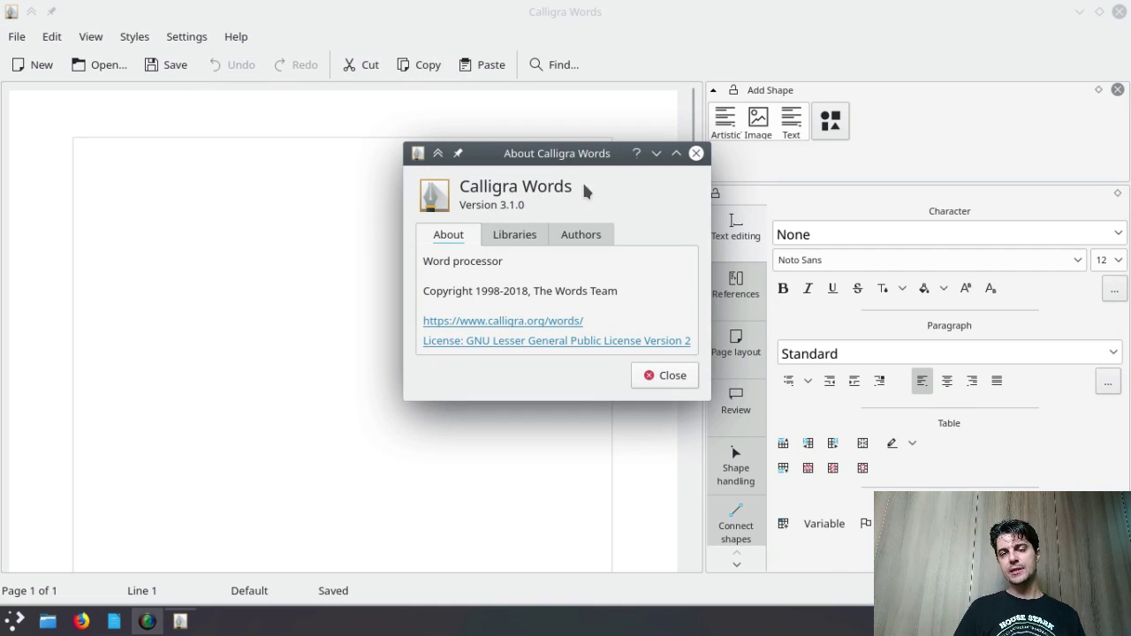
{"action": "left_click", "coordinate": [652, 379]}
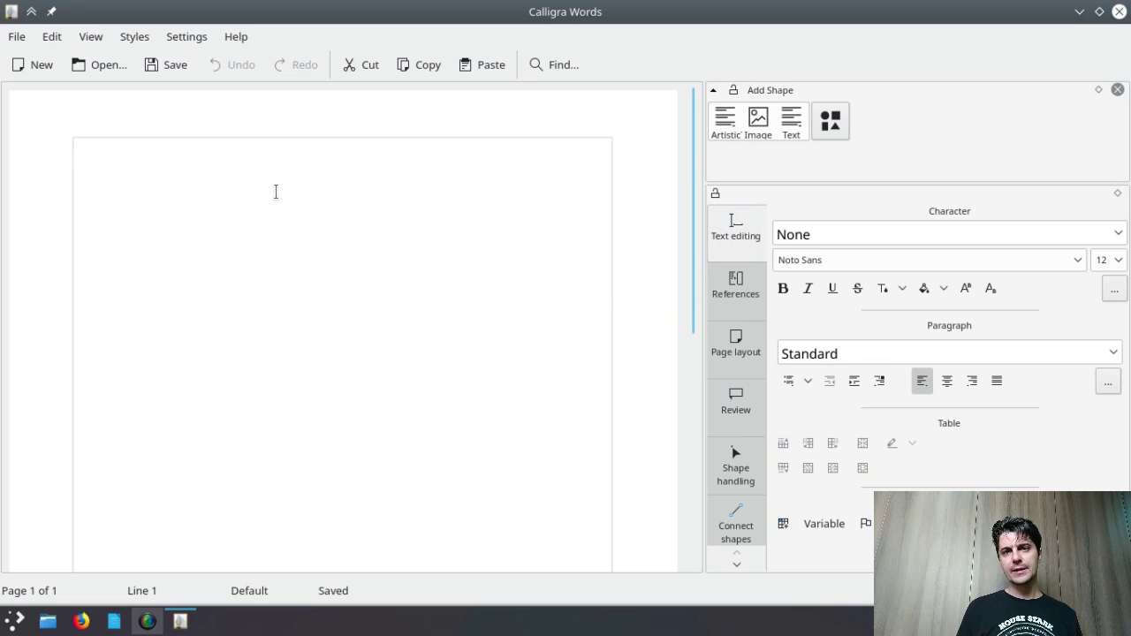
Enter the sample text "aaaaa" in the blank document and test selecting the word.
{"action": "type", "text": "aaaaa"}
{"action": "double_click", "coordinate": [92, 151]}
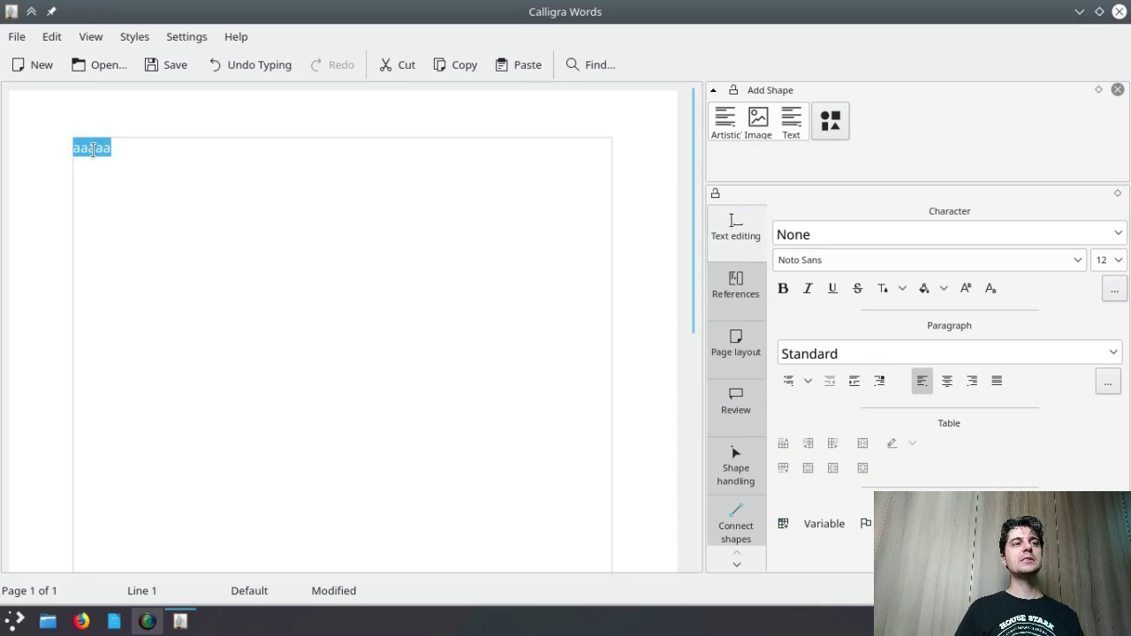
{"action": "left_click", "coordinate": [256, 198]}
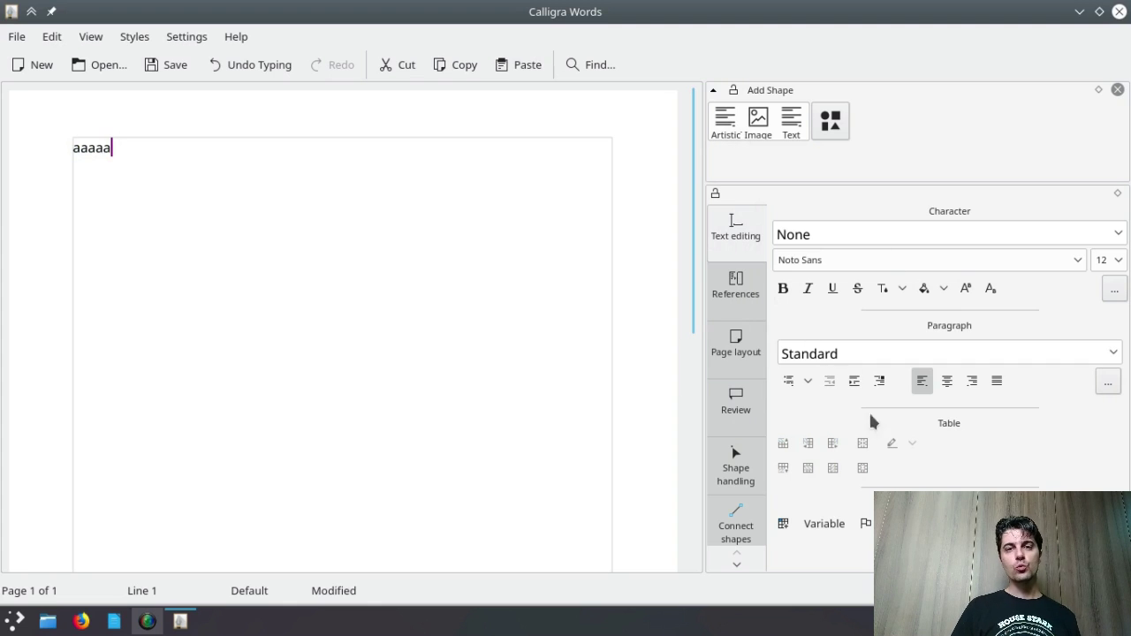
Examine the tool options for references, page layout, review, shape handling, connecting shapes and path drawing, ending on text editing.
{"action": "left_click", "coordinate": [735, 295]}
{"action": "left_click", "coordinate": [725, 358]}
{"action": "left_click", "coordinate": [739, 404]}
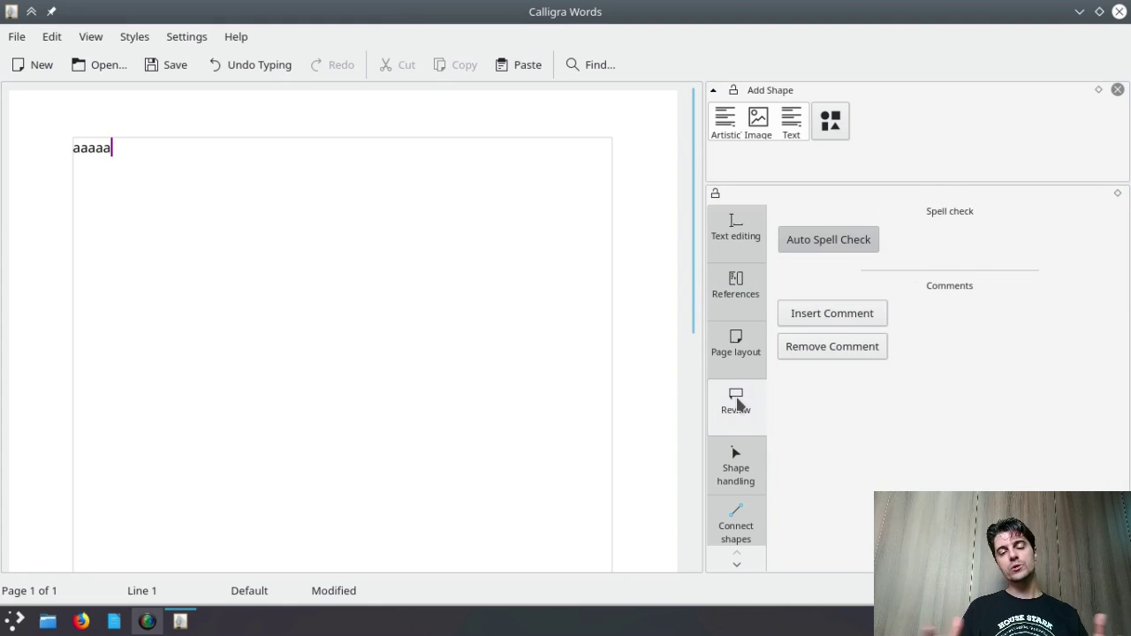
{"action": "left_click", "coordinate": [736, 466]}
{"action": "left_click", "coordinate": [736, 526]}
{"action": "left_click", "coordinate": [736, 466]}
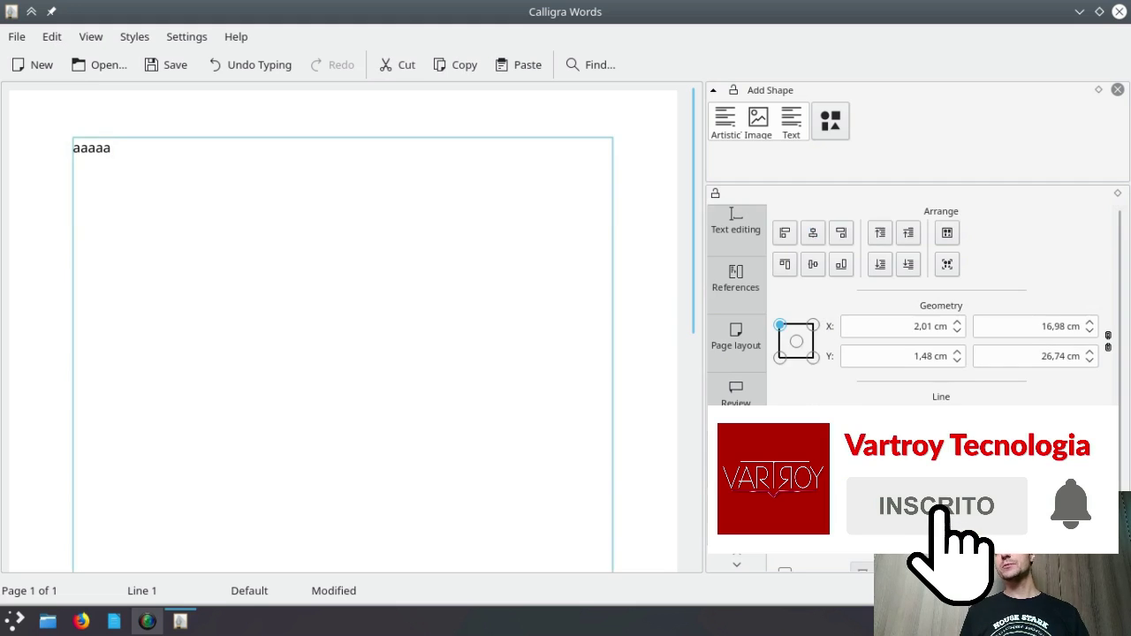
{"action": "left_click", "coordinate": [736, 459]}
{"action": "left_click", "coordinate": [736, 517]}
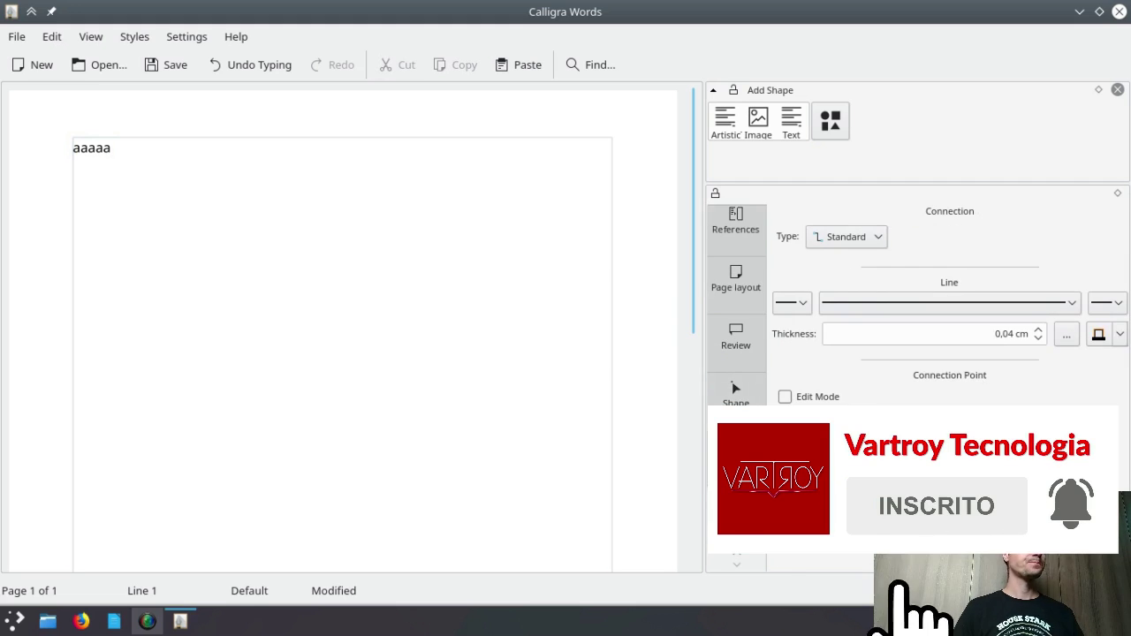
{"action": "left_click", "coordinate": [736, 510]}
{"action": "left_click", "coordinate": [718, 395]}
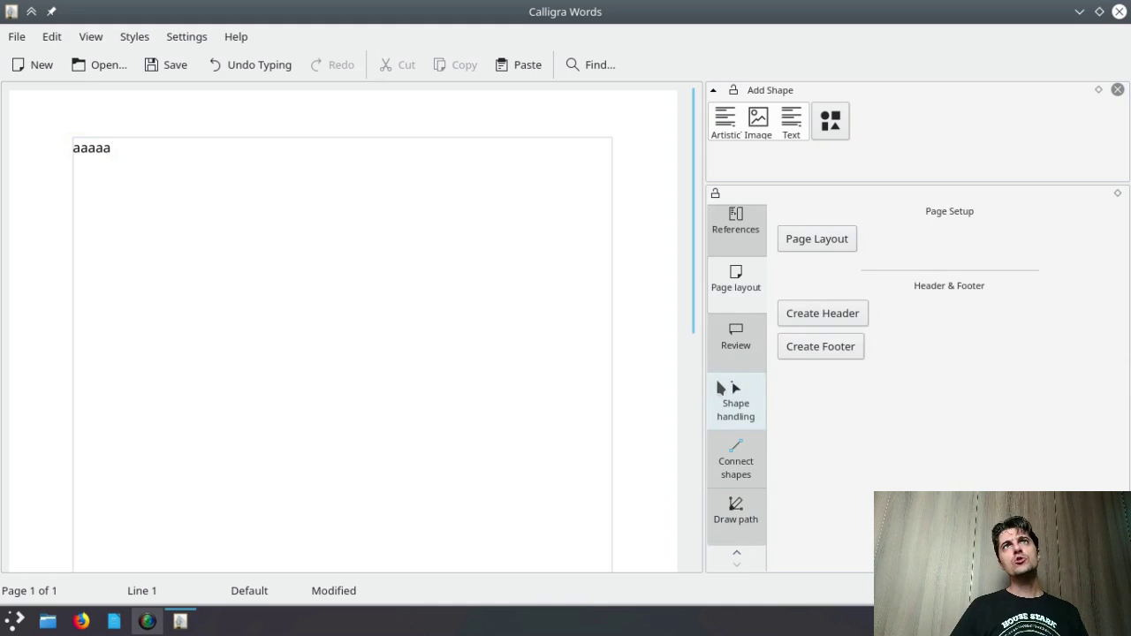
{"action": "left_click", "coordinate": [718, 389]}
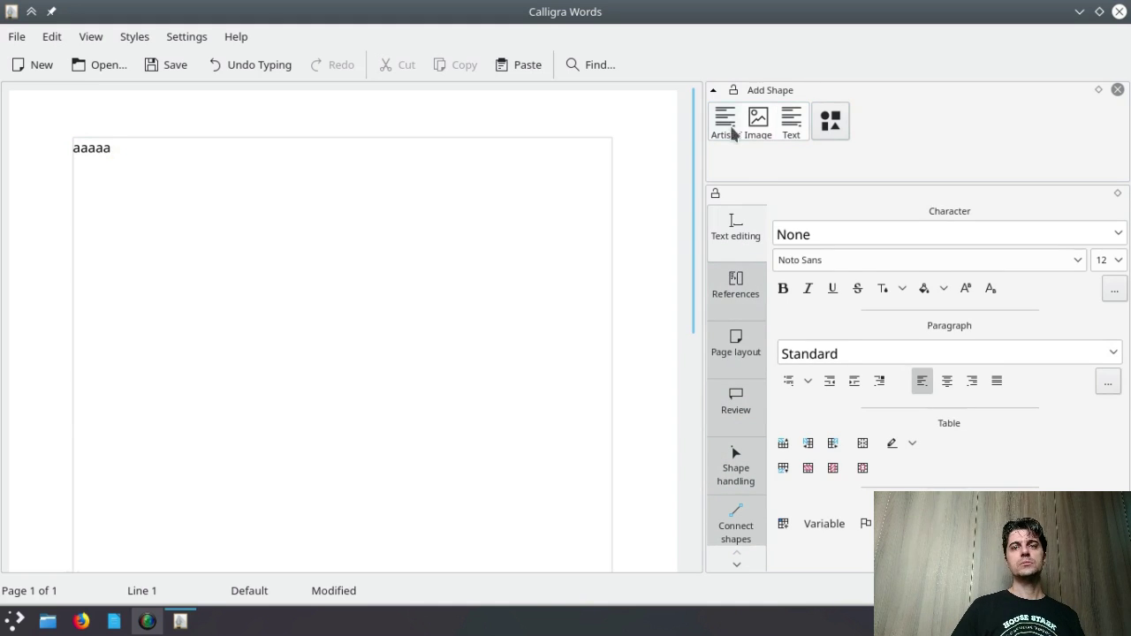
{"action": "left_click", "coordinate": [201, 38]}
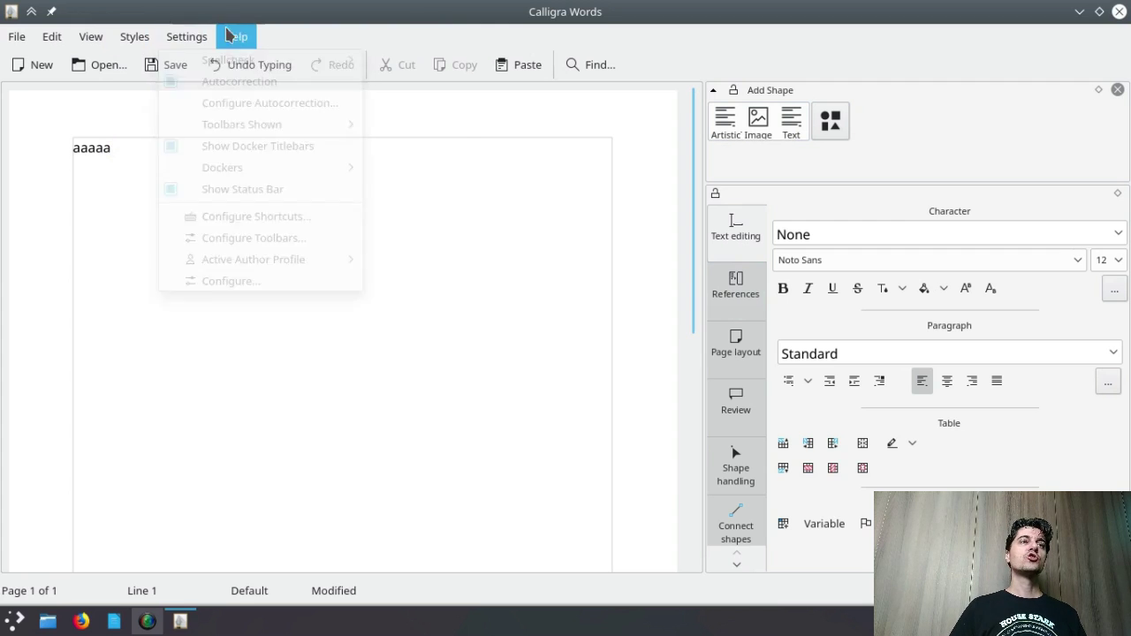
{"action": "mouse_move", "coordinate": [100, 36]}
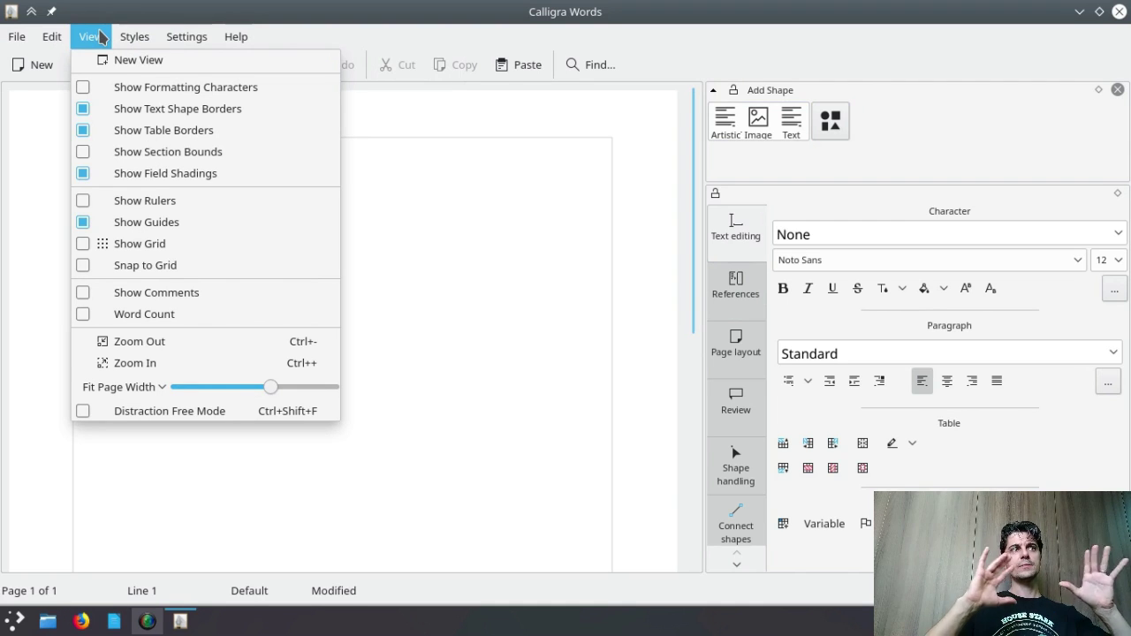
{"action": "mouse_move", "coordinate": [15, 39]}
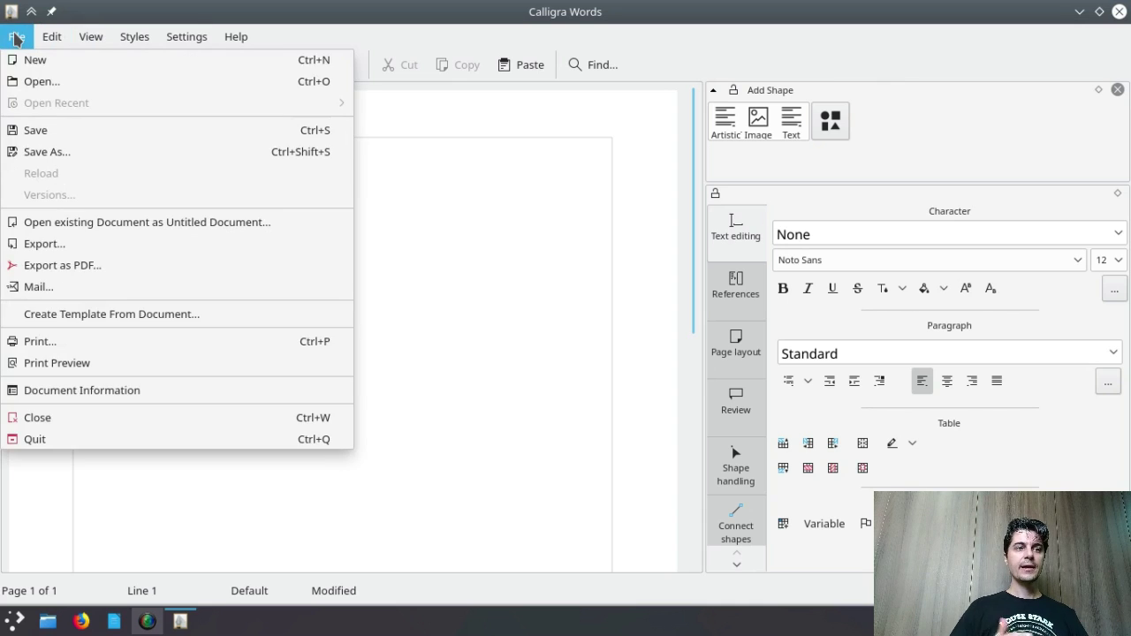
{"action": "left_click", "coordinate": [498, 268]}
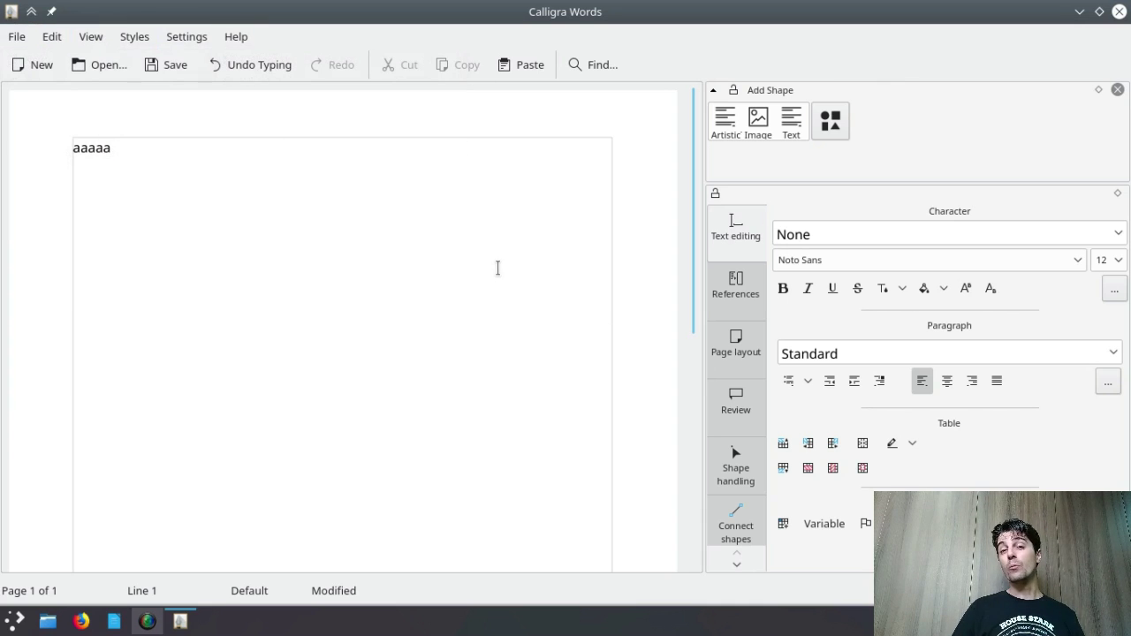
{"action": "left_click", "coordinate": [741, 287]}
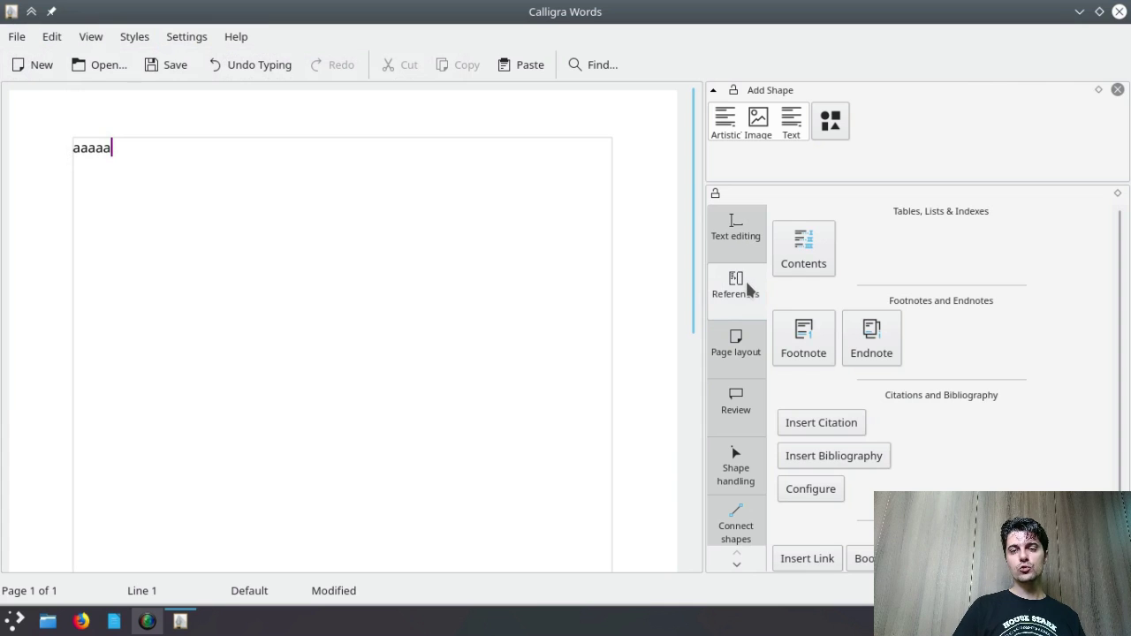
{"action": "left_click", "coordinate": [735, 230]}
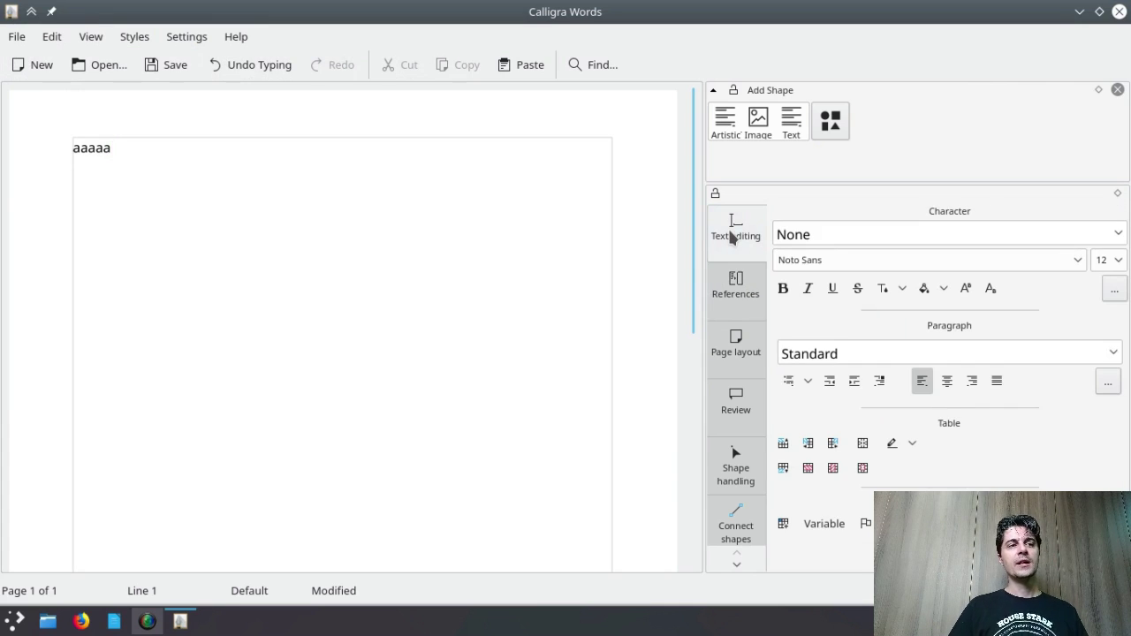
Format the sample text "aaaaa" as bold, italic and strikethrough.
{"action": "left_click_drag", "start_coordinate": [73, 150], "coordinate": [132, 149]}
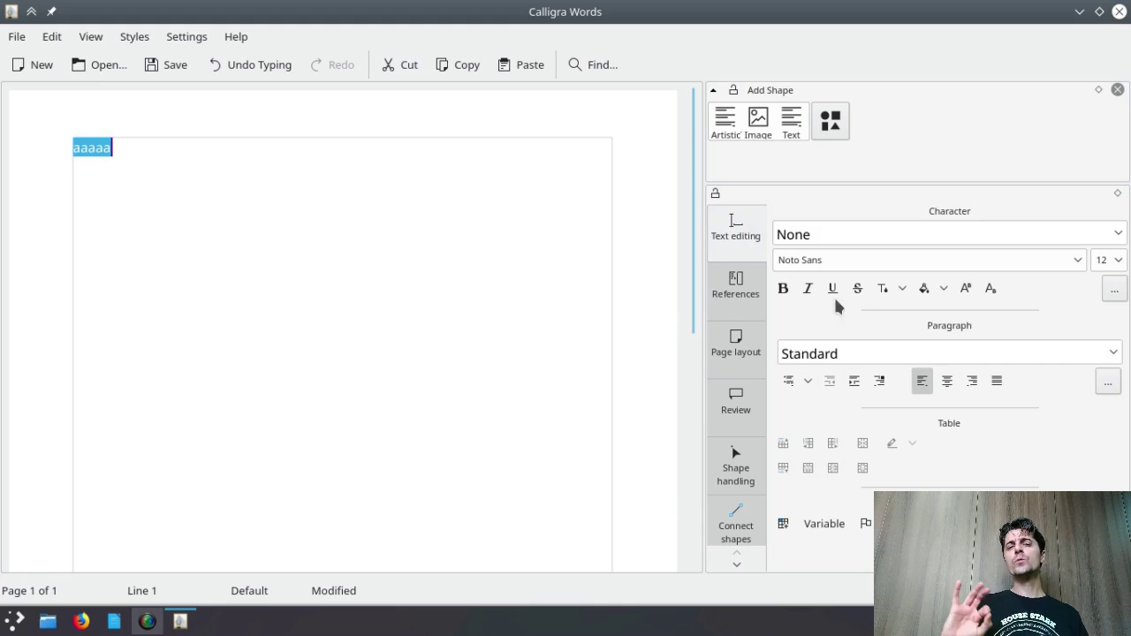
{"action": "left_click", "coordinate": [783, 289]}
{"action": "left_click", "coordinate": [807, 289]}
{"action": "left_click", "coordinate": [857, 292]}
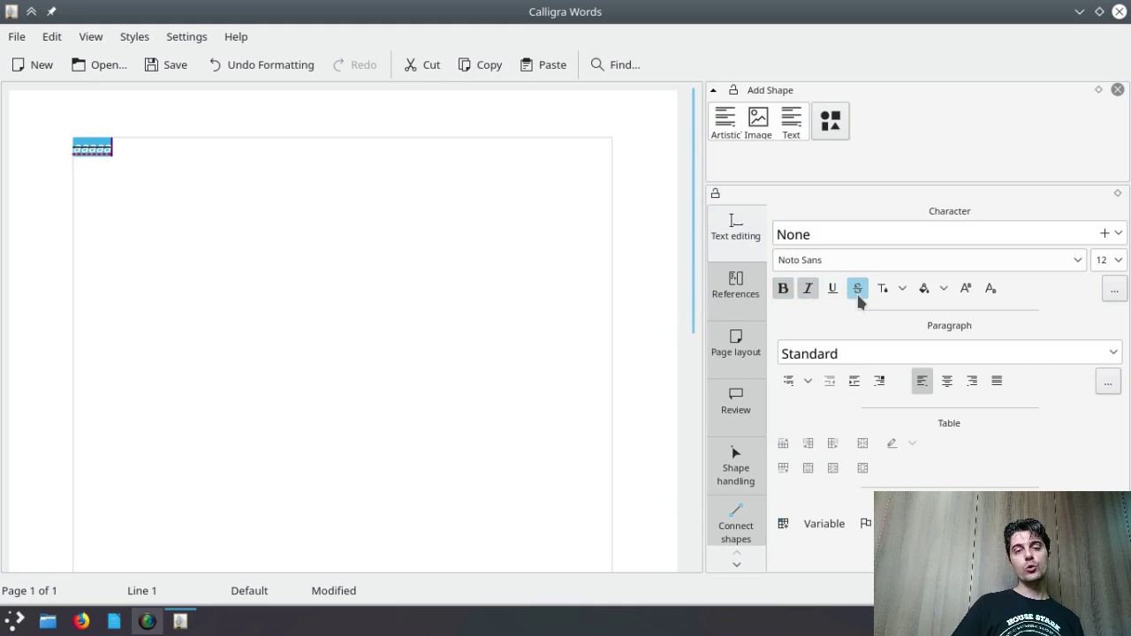
{"action": "left_click", "coordinate": [387, 248]}
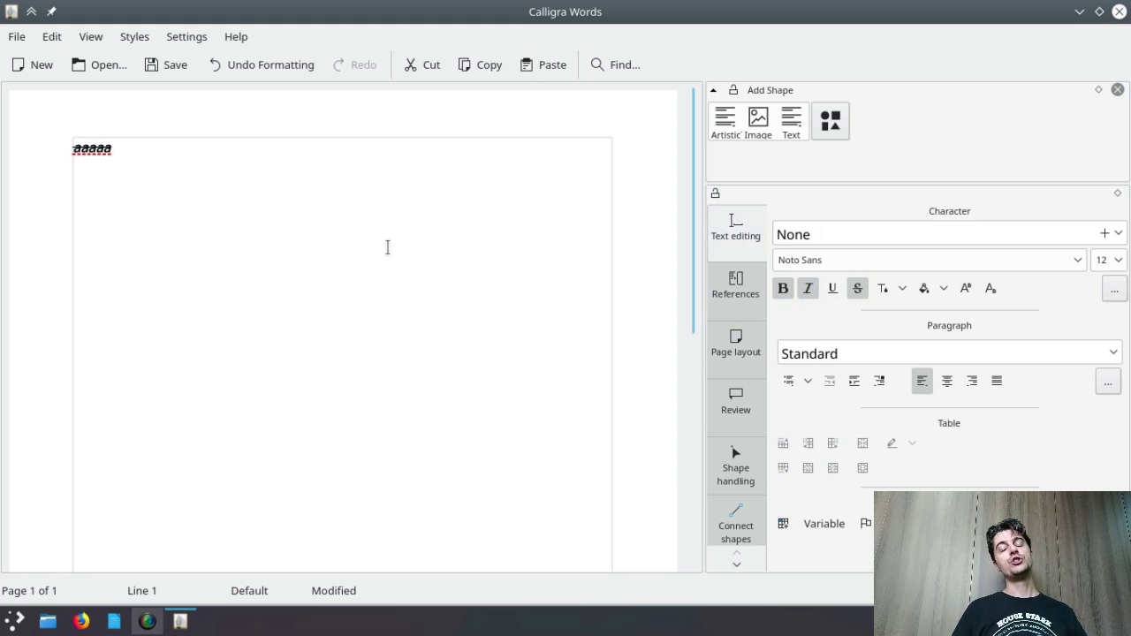
{"action": "scroll", "coordinate": [387, 247], "scroll_direction": "down", "scroll_amount": 2}
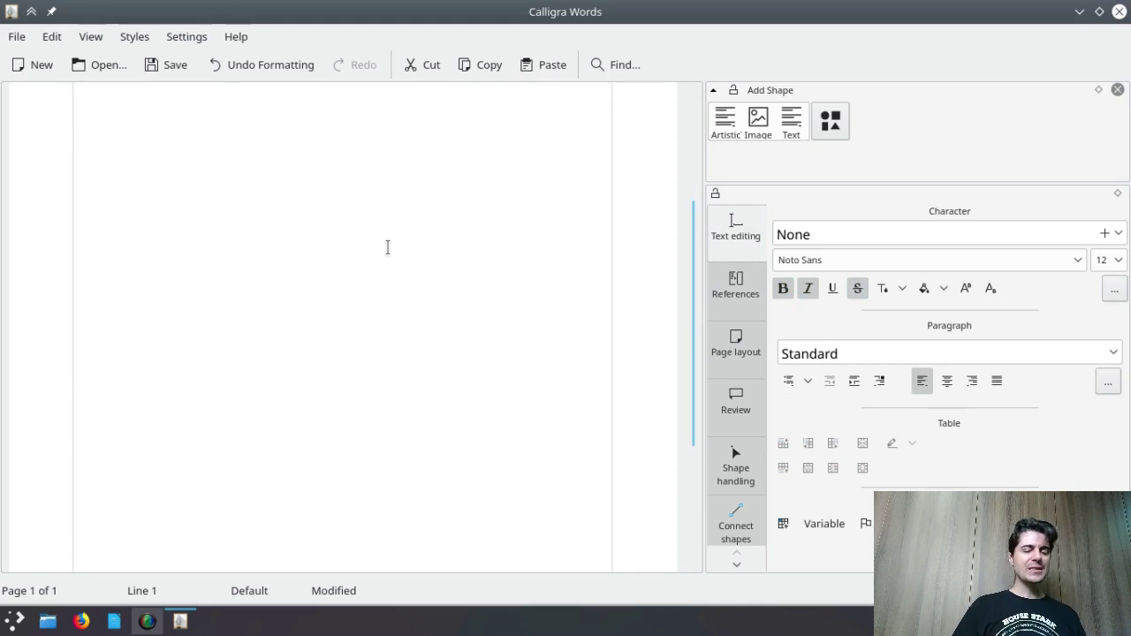
{"action": "scroll", "coordinate": [387, 248], "scroll_direction": "up", "scroll_amount": 2}
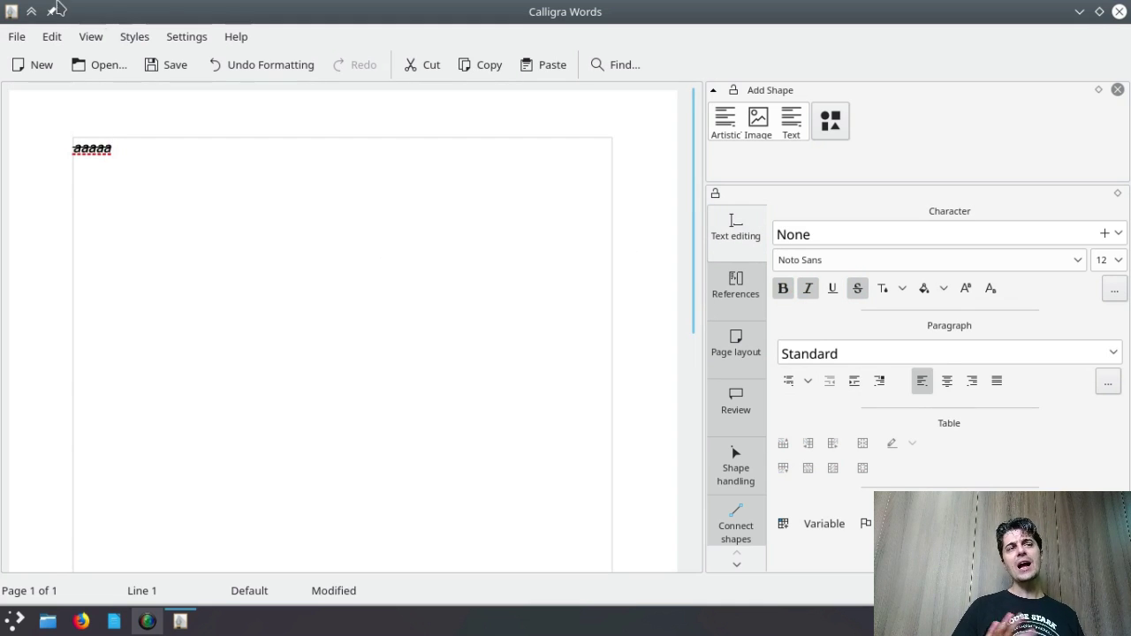
Look through the Blank Documents templates offered for a new document, then close the template window.
{"action": "left_click", "coordinate": [19, 36]}
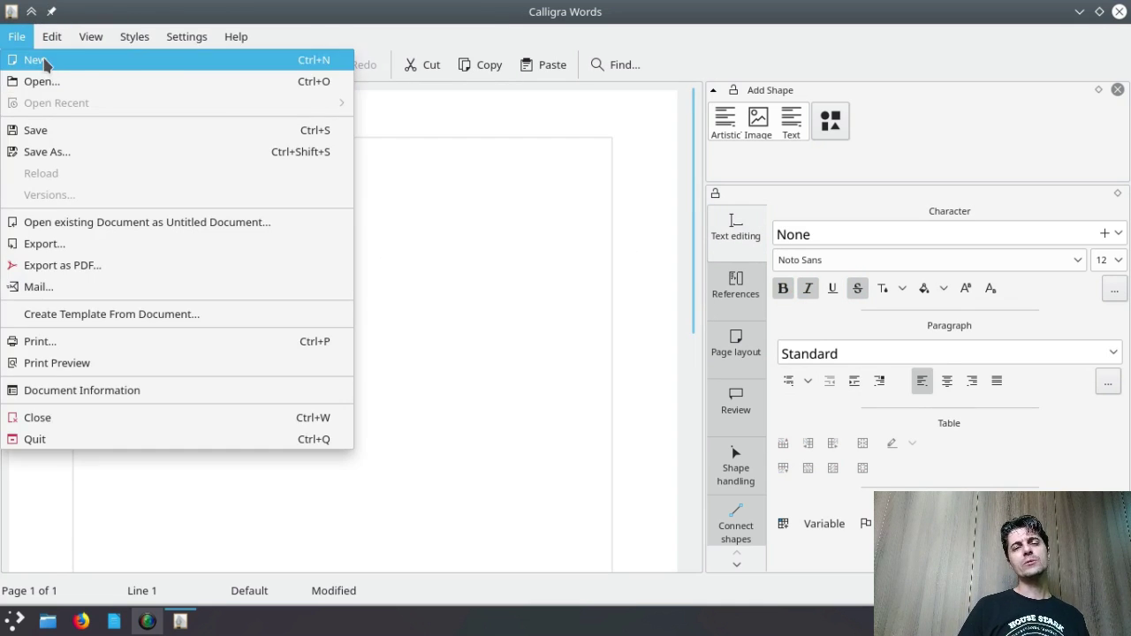
{"action": "left_click", "coordinate": [45, 62]}
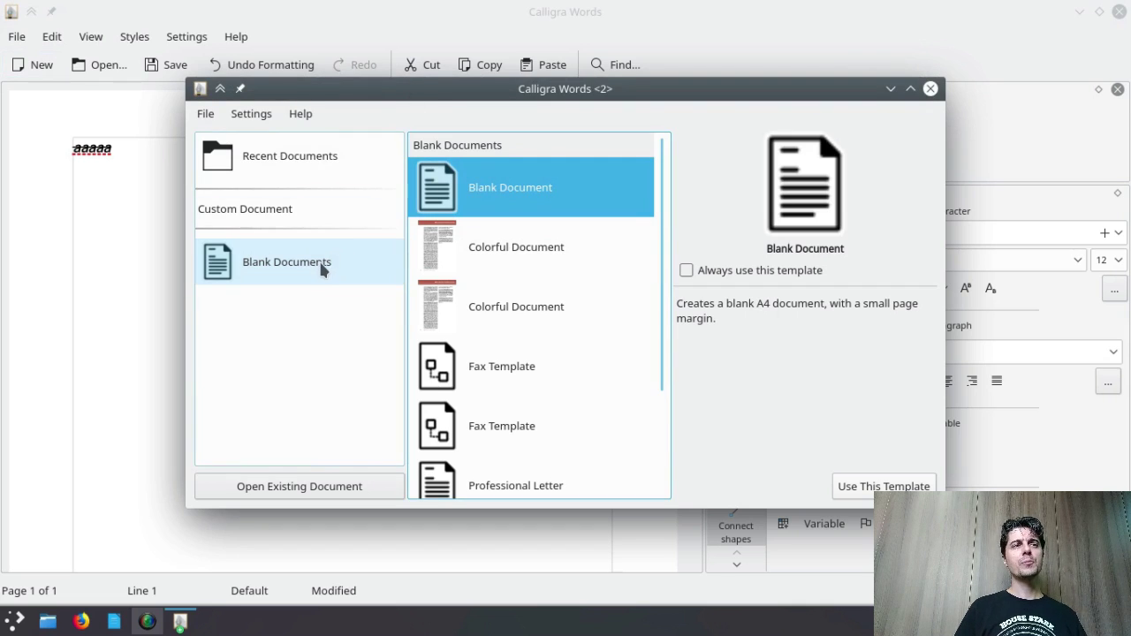
{"action": "scroll", "coordinate": [636, 252], "scroll_direction": "down", "scroll_amount": 1}
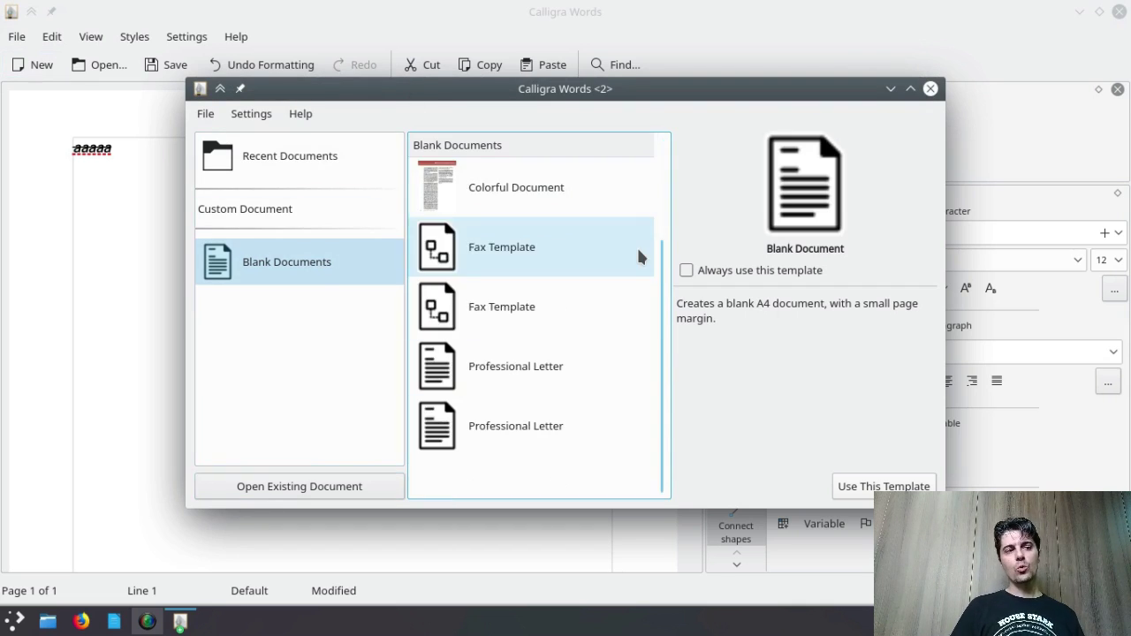
{"action": "scroll", "coordinate": [636, 245], "scroll_direction": "up", "scroll_amount": 1}
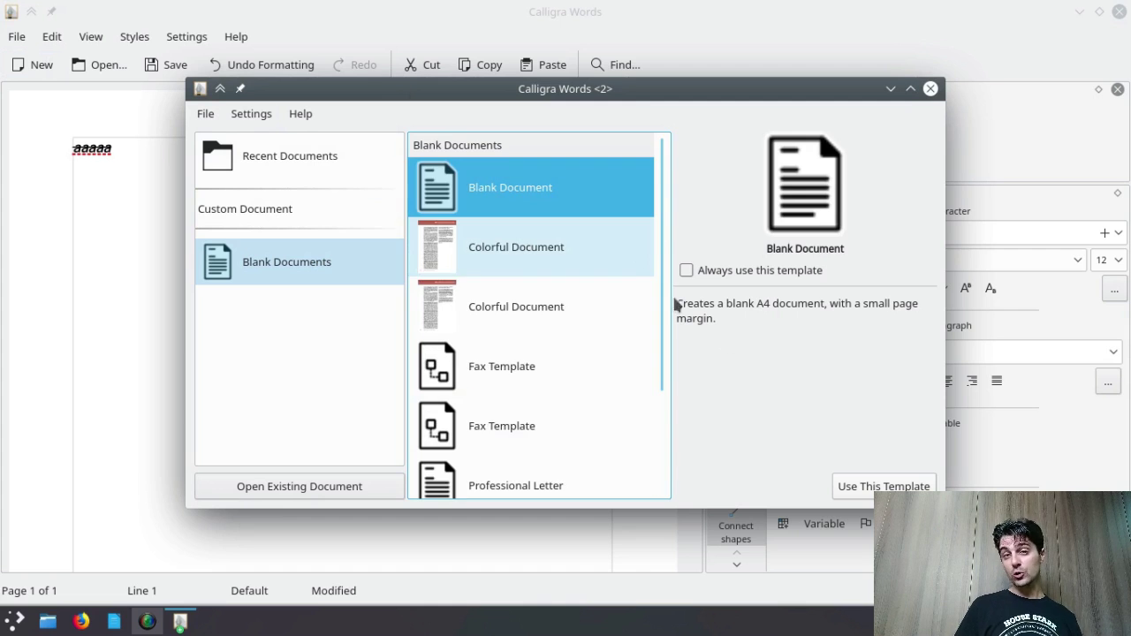
{"action": "left_click", "coordinate": [932, 88]}
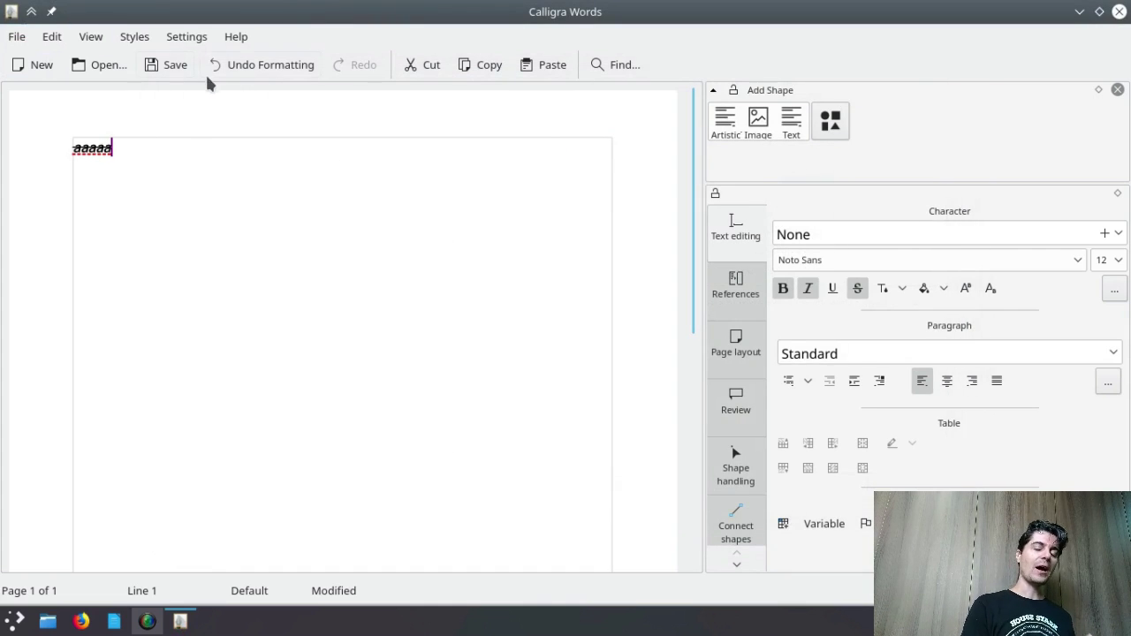
Check which file formats are available for saving the document, then cancel saving.
{"action": "left_click", "coordinate": [169, 71]}
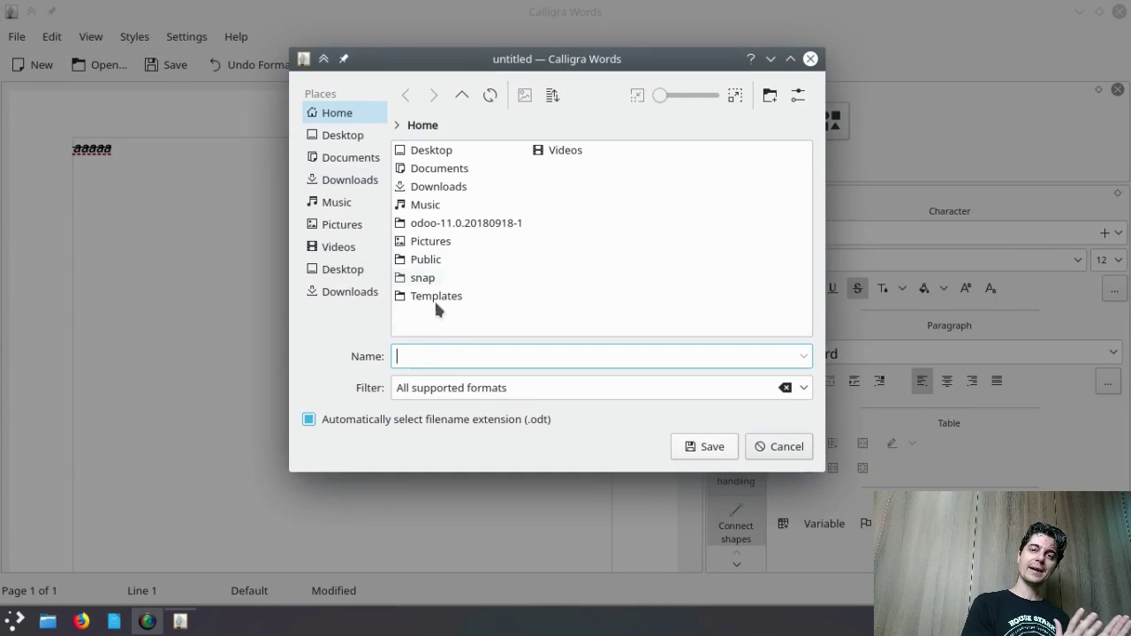
{"action": "left_click", "coordinate": [465, 388]}
{"action": "left_click", "coordinate": [805, 391]}
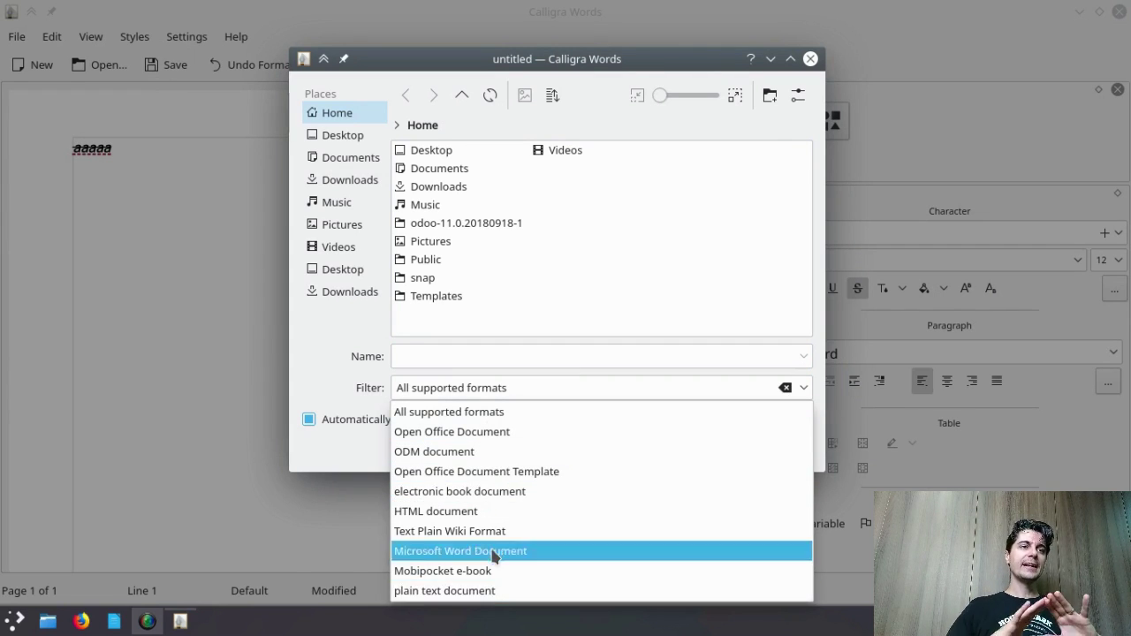
{"action": "left_click", "coordinate": [494, 351]}
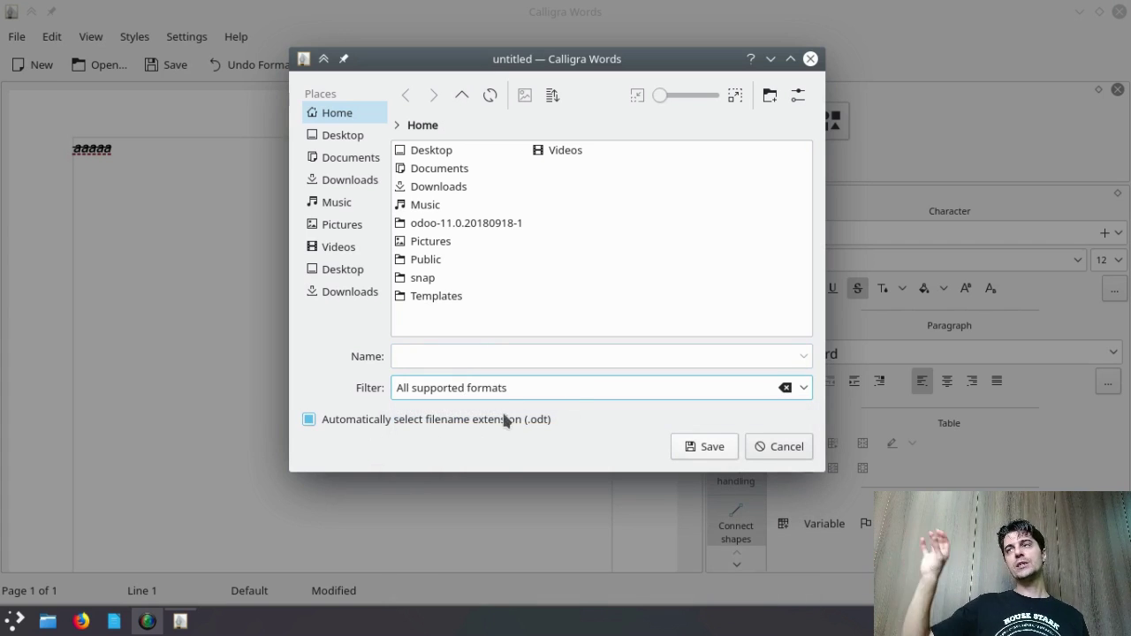
{"action": "left_click", "coordinate": [783, 447]}
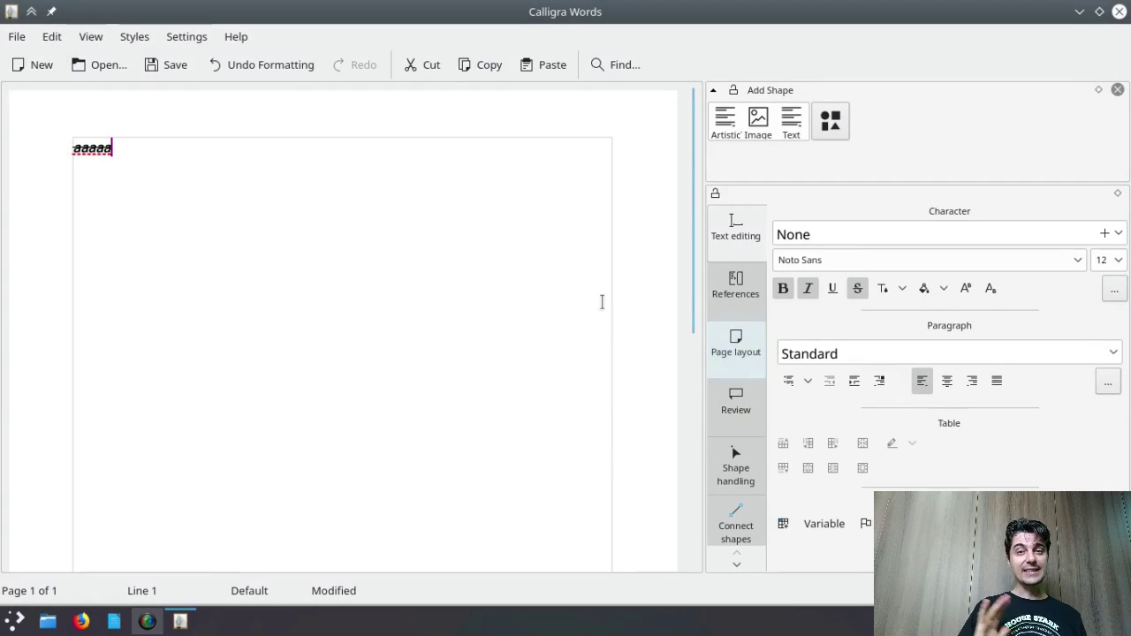
Close Calligra Words without saving the sample document.
{"action": "left_click", "coordinate": [383, 229]}
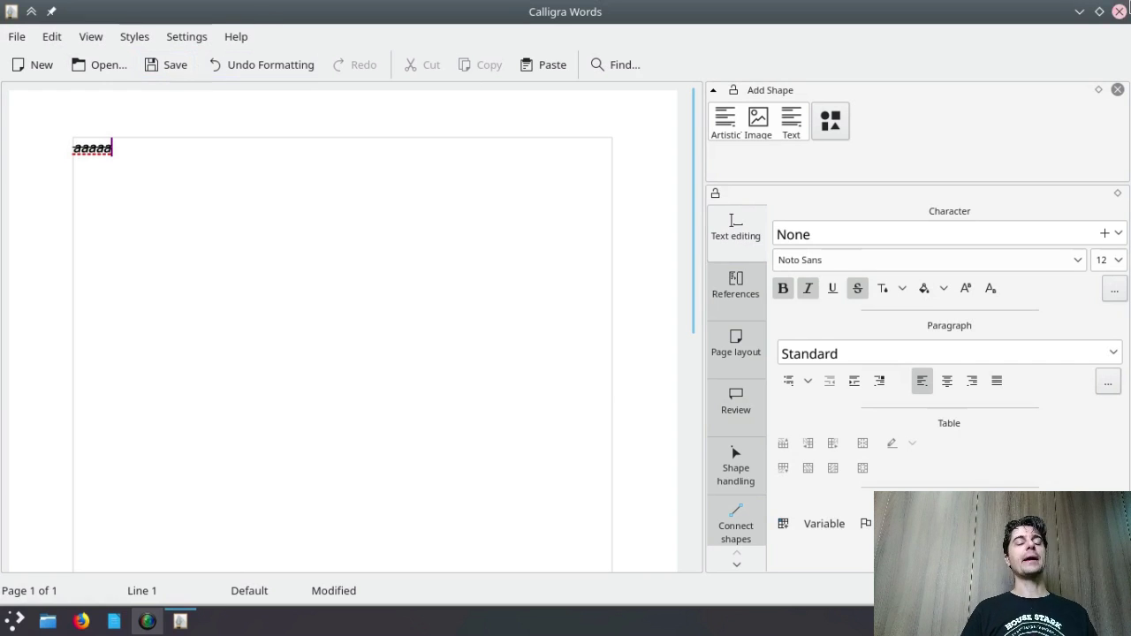
{"action": "left_click", "coordinate": [1119, 11]}
{"action": "left_click", "coordinate": [590, 316]}
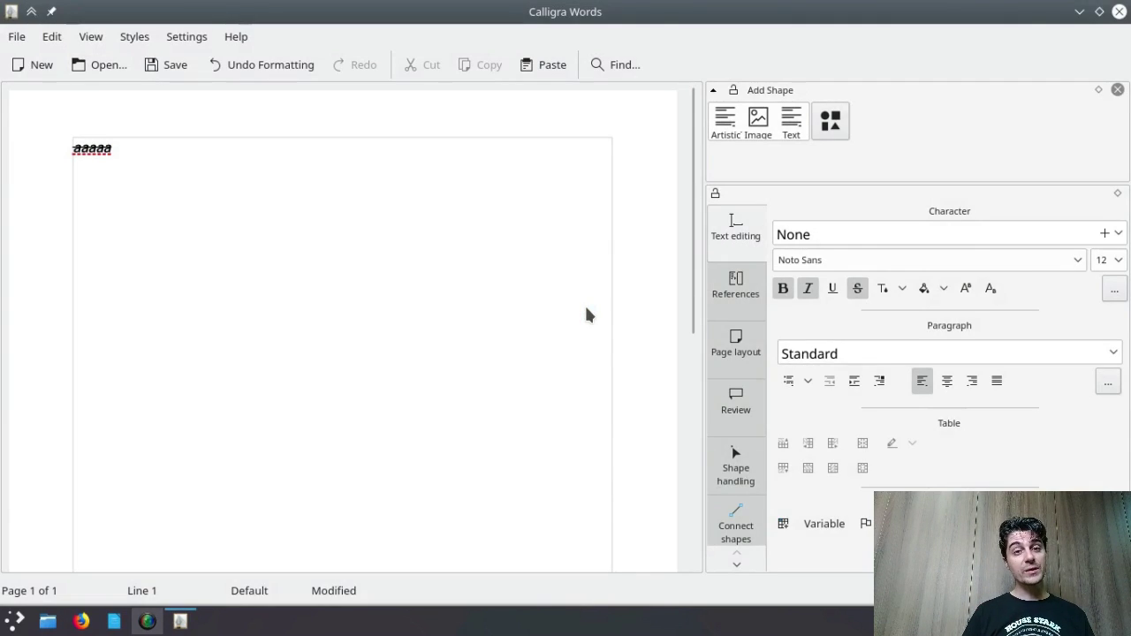
Switch to Calligra Sheets with a new spreadsheet from the Blank Worksheet template and maximize its window.
{"action": "left_click", "coordinate": [11, 622]}
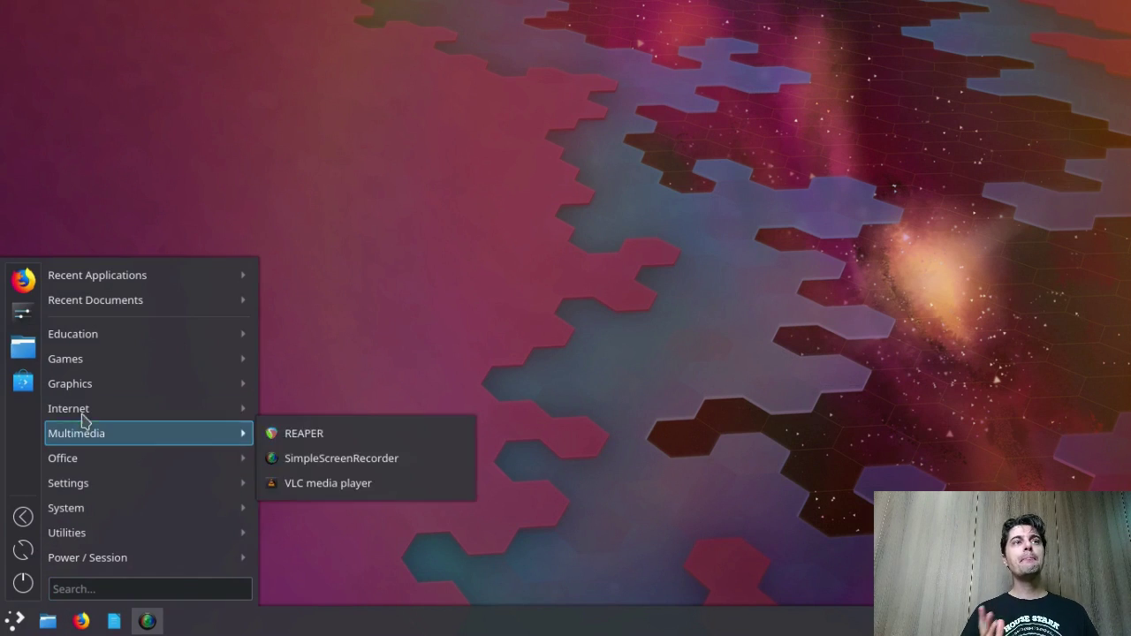
{"action": "mouse_move", "coordinate": [91, 466]}
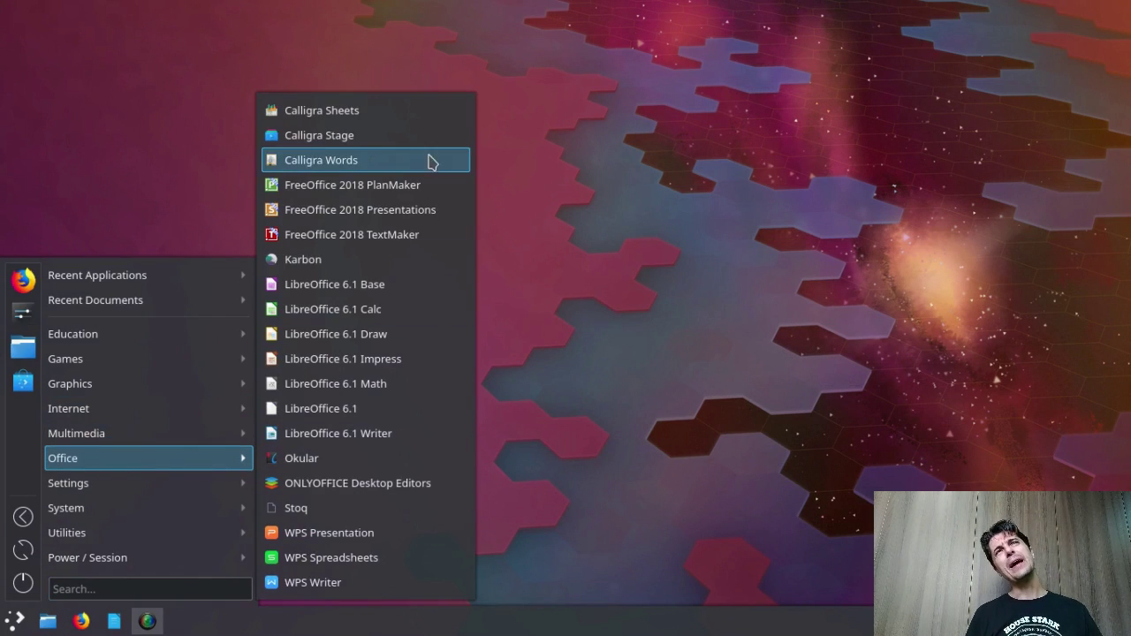
{"action": "left_click", "coordinate": [394, 113]}
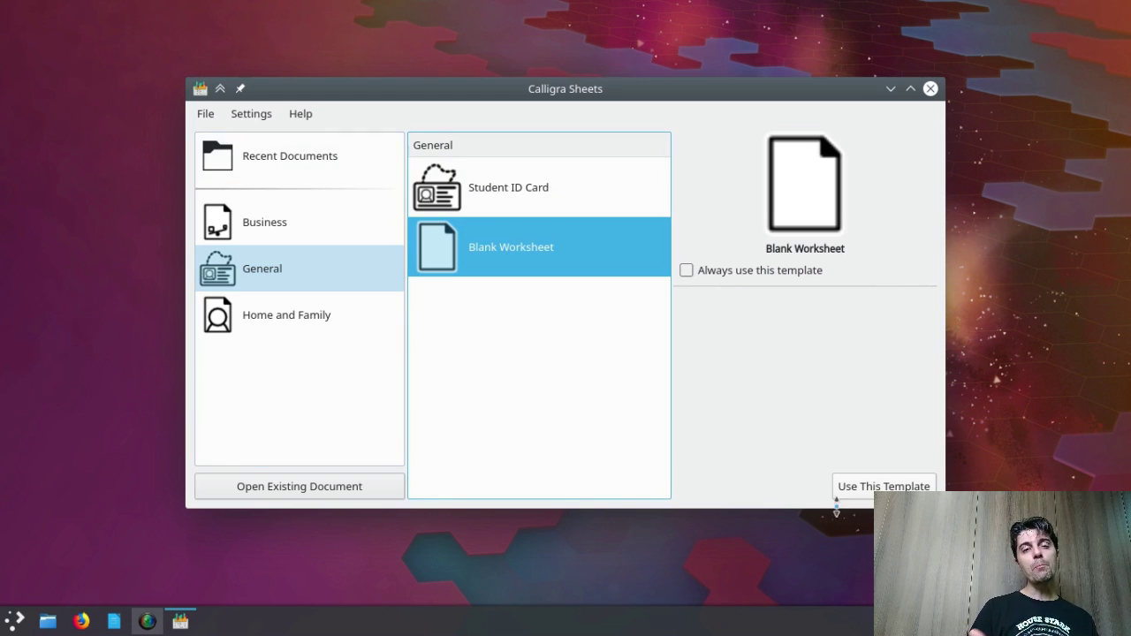
{"action": "left_click", "coordinate": [879, 487]}
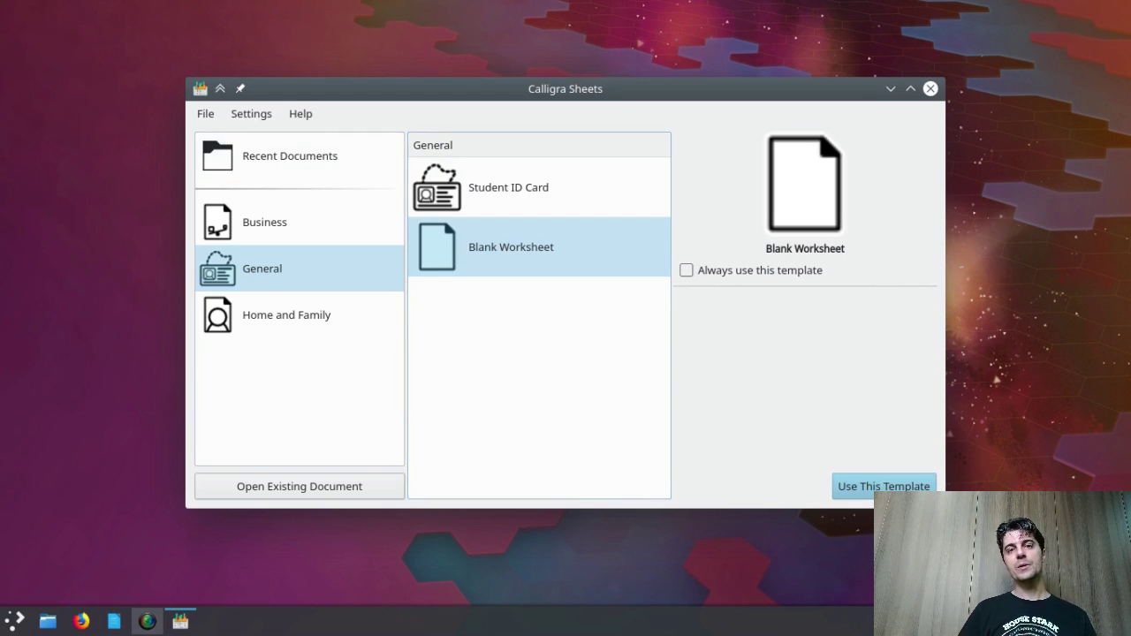
{"action": "double_click", "coordinate": [676, 90]}
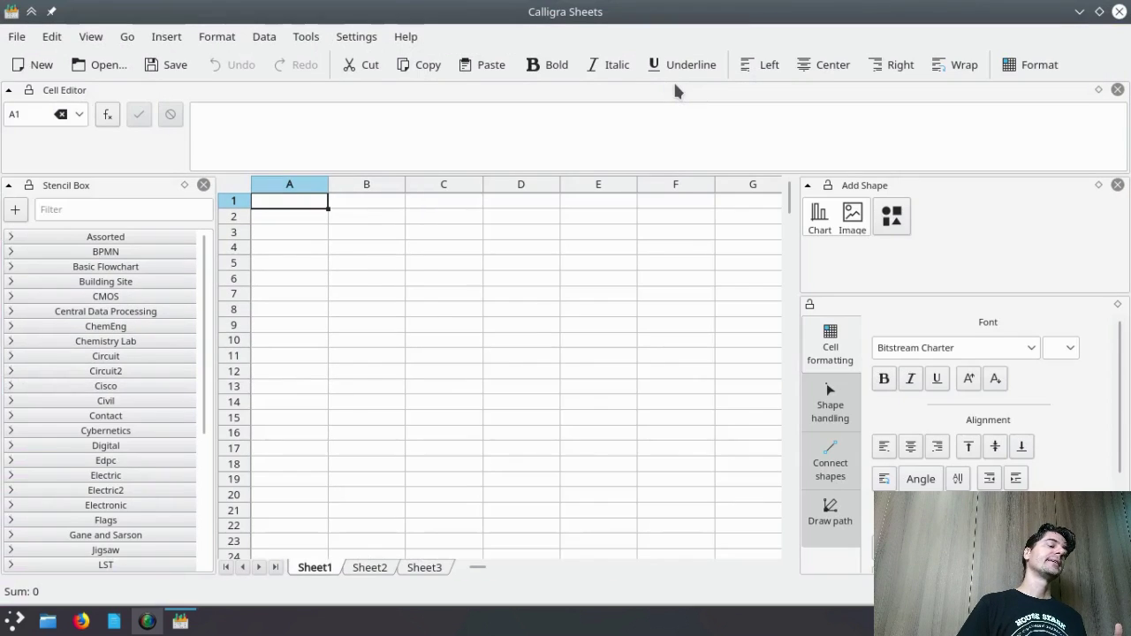
Insert a transistor symbol from the CMOS stencils onto Sheet1, over rows 7 to 10 near the border of columns C and D.
{"action": "scroll", "coordinate": [570, 351], "scroll_direction": "down", "scroll_amount": 8}
{"action": "scroll", "coordinate": [570, 351], "scroll_direction": "up", "scroll_amount": 5}
{"action": "scroll", "coordinate": [571, 351], "scroll_direction": "up", "scroll_amount": 3}
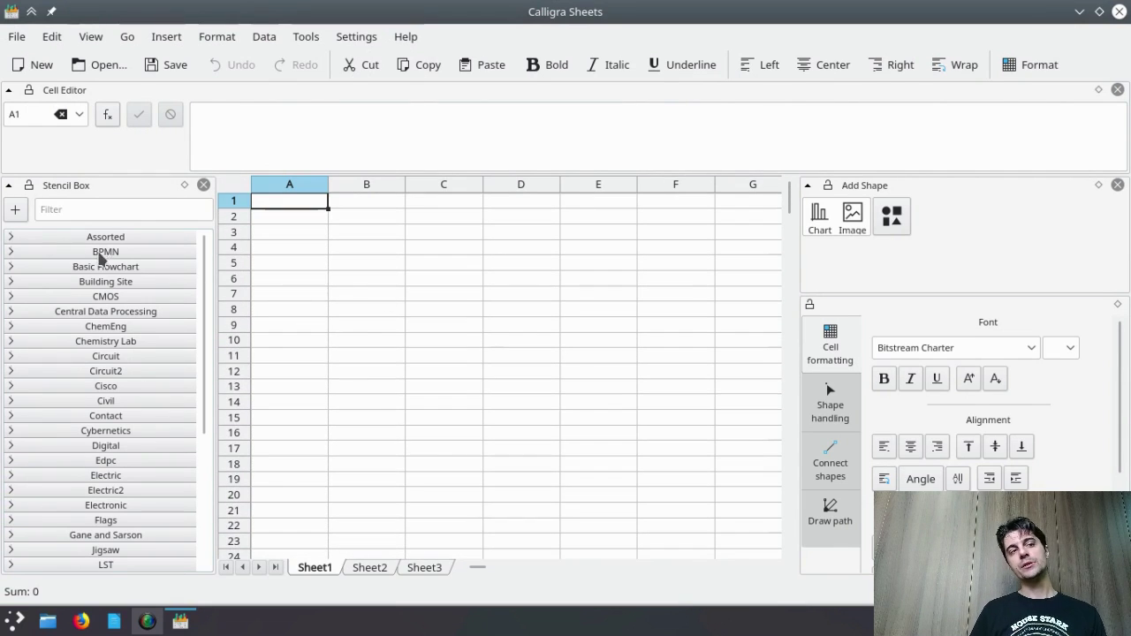
{"action": "left_click", "coordinate": [128, 296]}
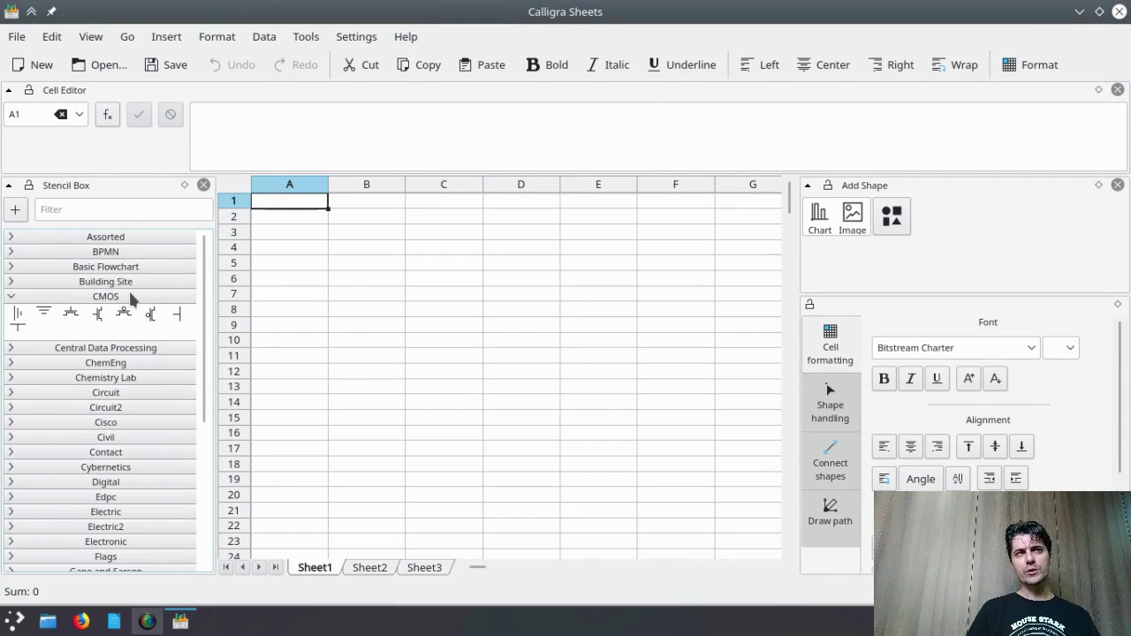
{"action": "left_click_drag", "start_coordinate": [97, 315], "coordinate": [459, 319]}
{"action": "left_click", "coordinate": [481, 307]}
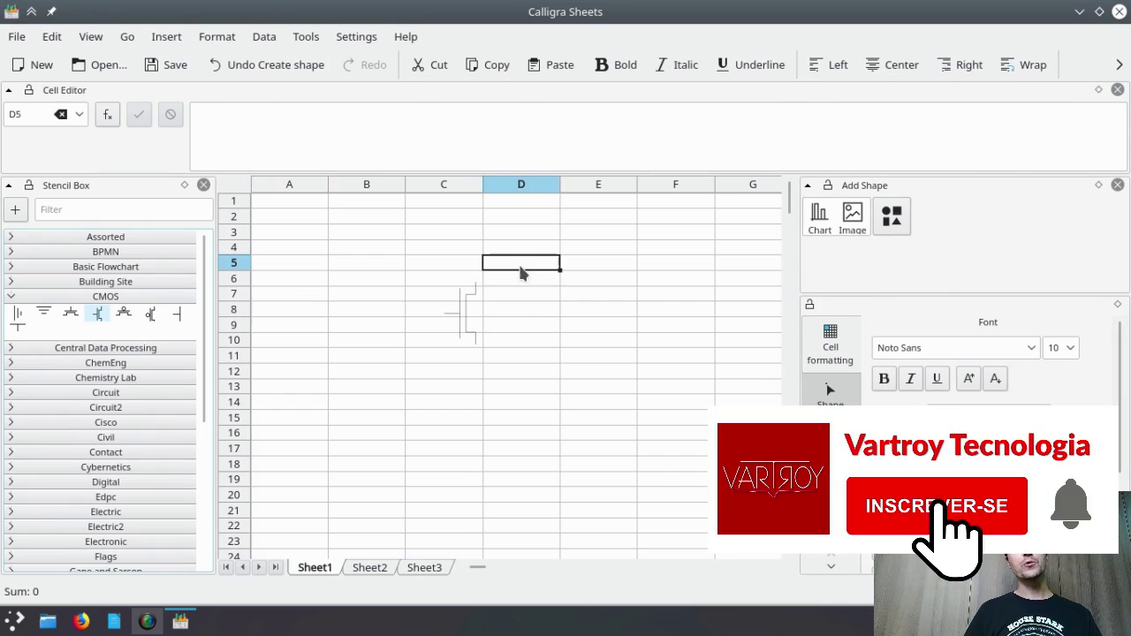
Try to select the inserted CMOS symbol on the sheet, then select cell A3.
{"action": "left_click", "coordinate": [521, 264]}
{"action": "left_click", "coordinate": [472, 306]}
{"action": "left_click", "coordinate": [495, 340]}
{"action": "left_click", "coordinate": [458, 337]}
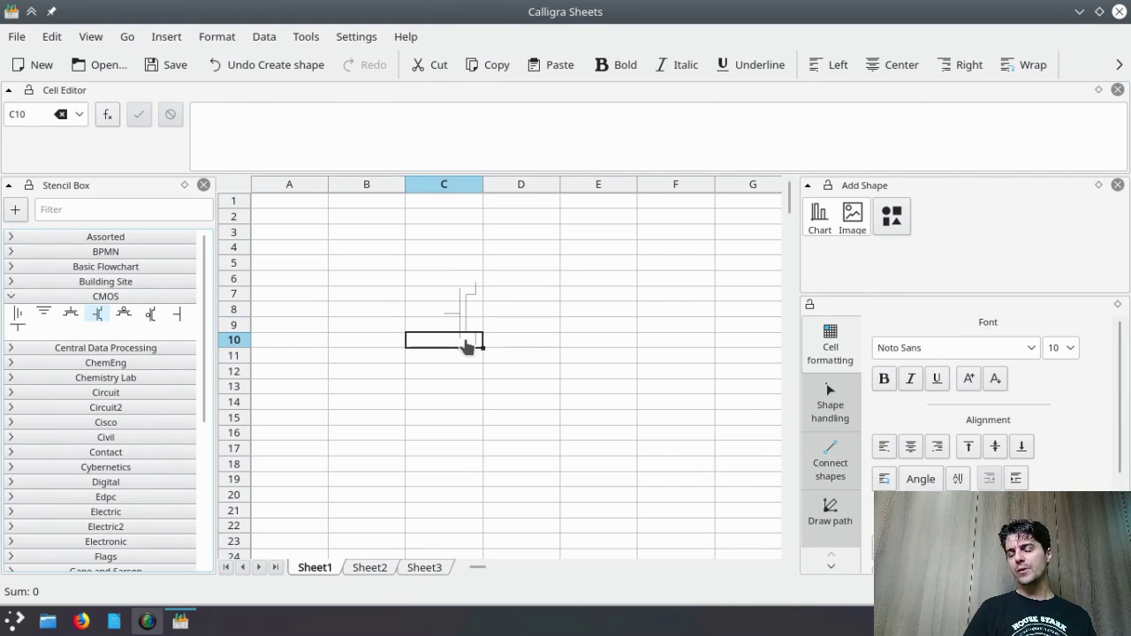
{"action": "left_click", "coordinate": [470, 295]}
{"action": "left_click", "coordinate": [460, 310]}
{"action": "left_click", "coordinate": [487, 363]}
{"action": "left_click", "coordinate": [469, 296]}
{"action": "left_click", "coordinate": [491, 309]}
{"action": "left_click", "coordinate": [453, 324]}
{"action": "double_click", "coordinate": [460, 301]}
{"action": "left_click", "coordinate": [463, 295]}
{"action": "left_click", "coordinate": [423, 279]}
{"action": "left_click", "coordinate": [419, 308]}
{"action": "left_click", "coordinate": [279, 233]}
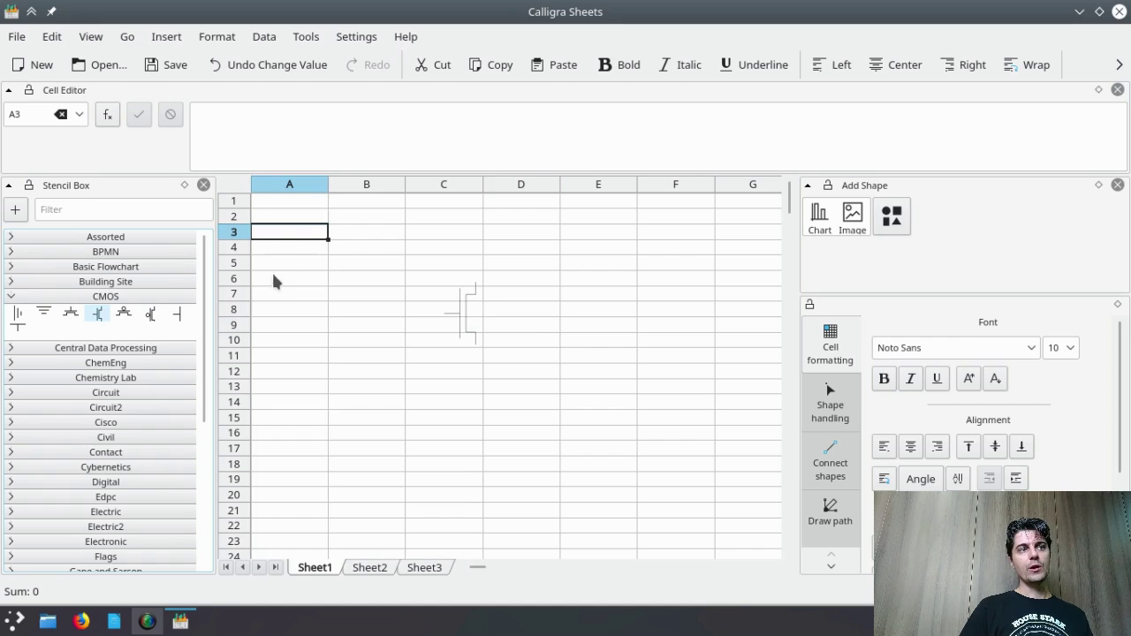
Collapse the CMOS stencil category and select cell A1.
{"action": "left_click", "coordinate": [78, 297]}
{"action": "left_click", "coordinate": [315, 205]}
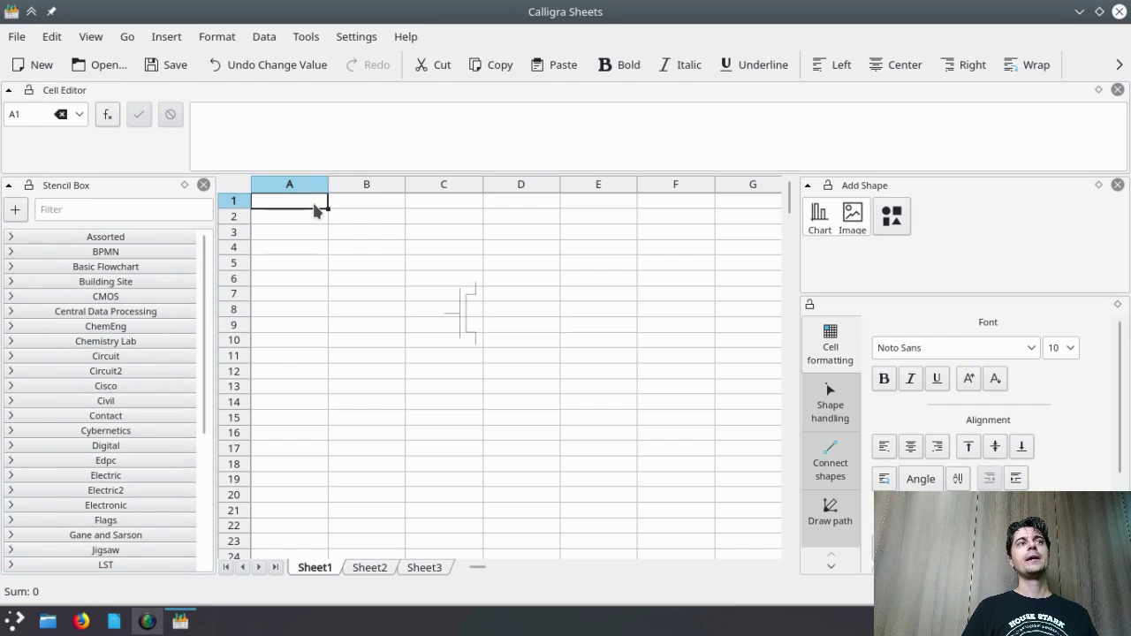
{"action": "left_click", "coordinate": [853, 396]}
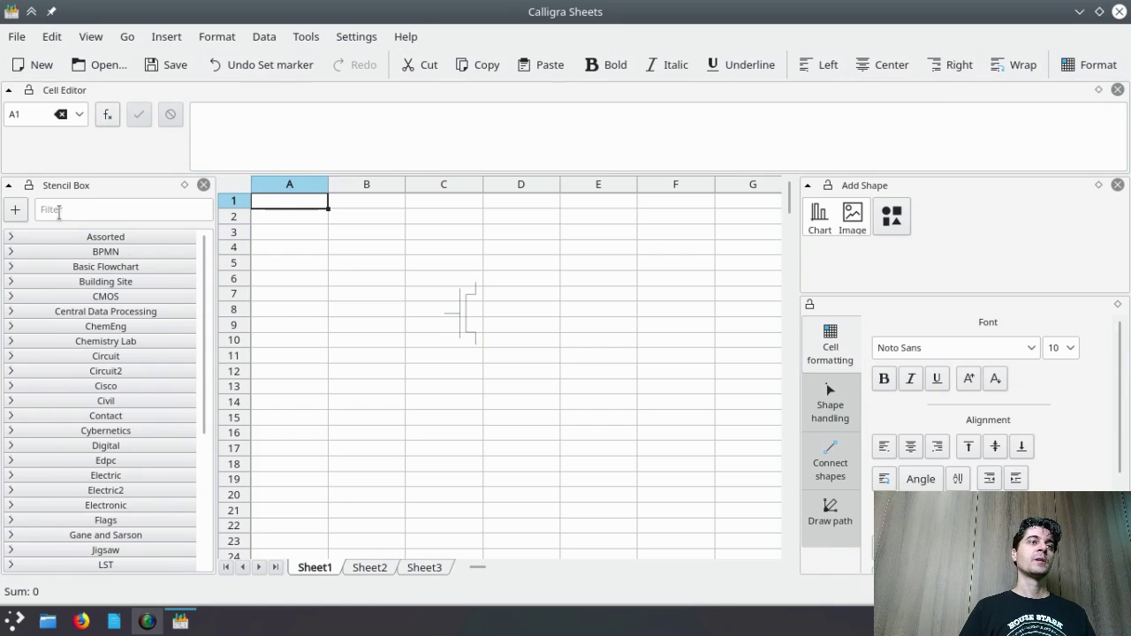
Enter the formula =5+5 in cell A7 of Sheet1.
{"action": "left_click", "coordinate": [487, 142]}
{"action": "left_click", "coordinate": [347, 235]}
{"action": "left_click", "coordinate": [371, 130]}
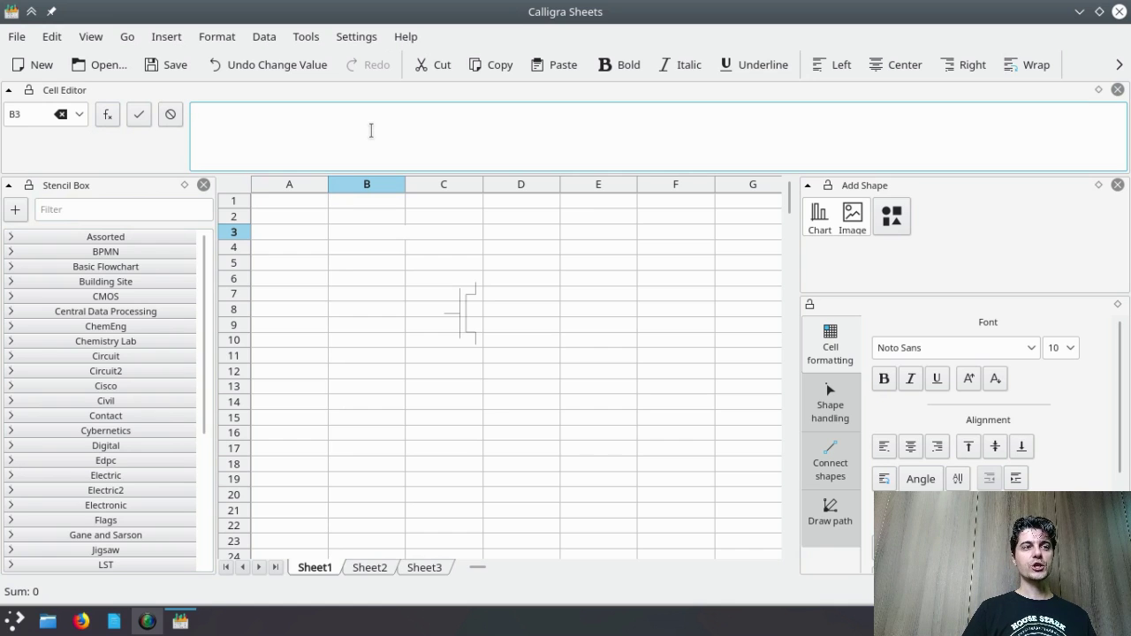
{"action": "left_click", "coordinate": [322, 297]}
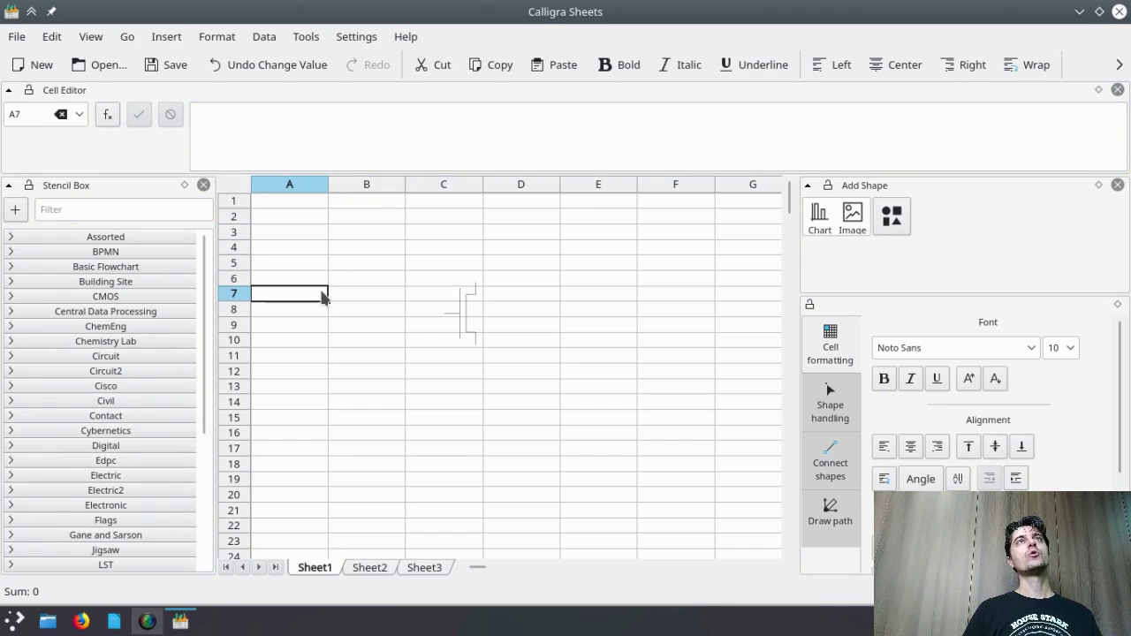
{"action": "left_click", "coordinate": [261, 142]}
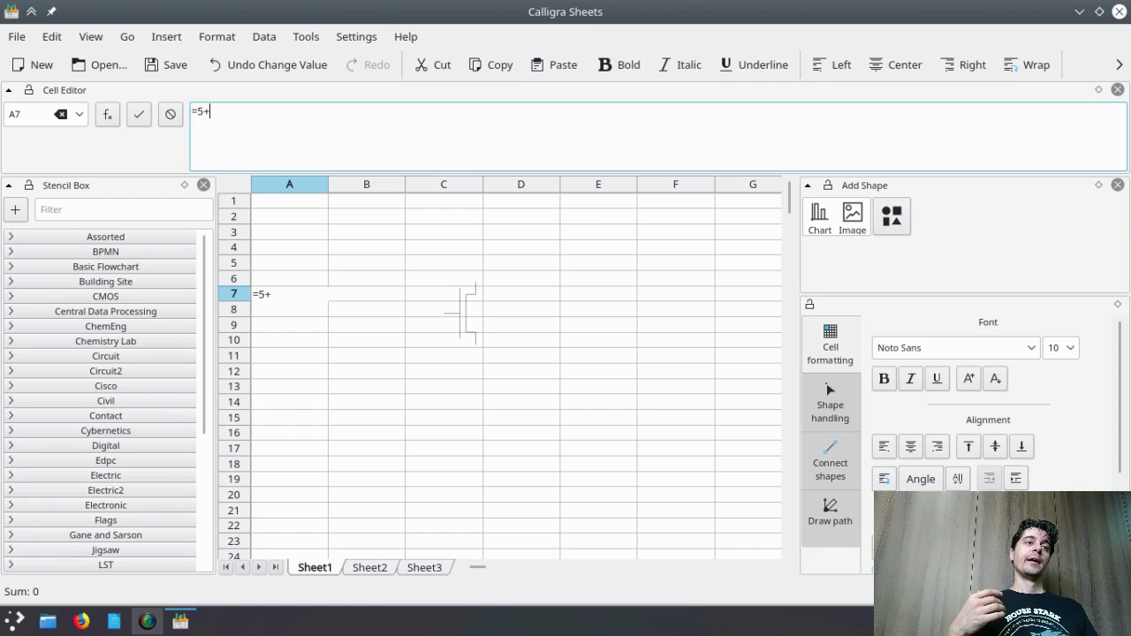
{"action": "type", "text": "=5+5"}
{"action": "key", "text": "Return"}
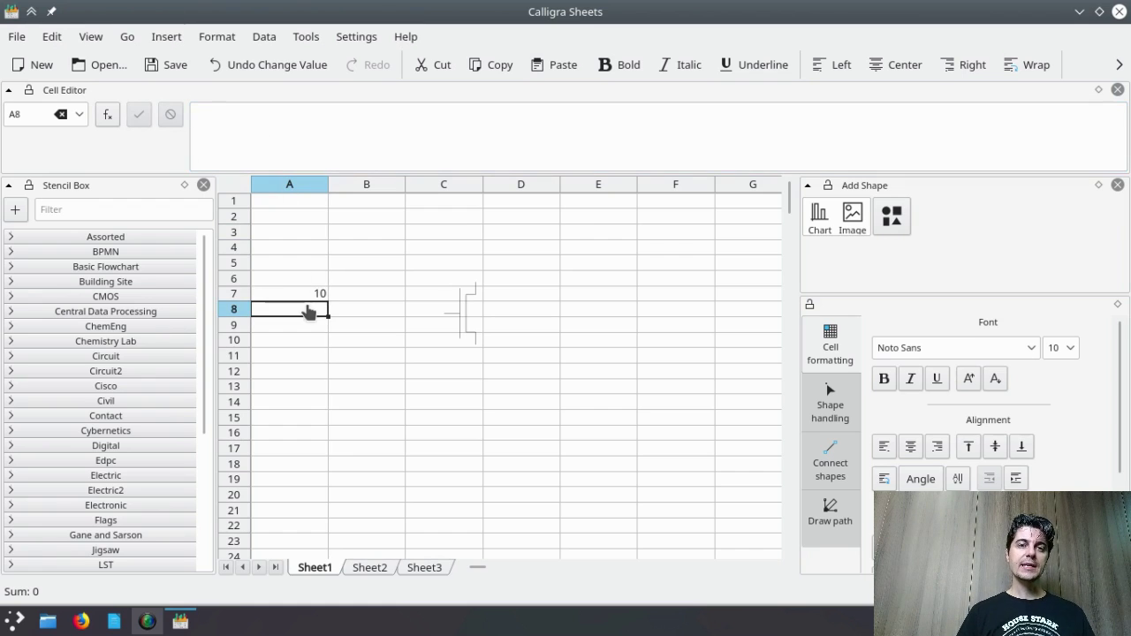
Check the formula in cell A7 without changing it, and look at Sheet2 and Sheet3 before returning to Sheet1.
{"action": "left_click", "coordinate": [304, 299]}
{"action": "left_click", "coordinate": [240, 132]}
{"action": "key", "text": "BackSpace"}
{"action": "left_click", "coordinate": [325, 340]}
{"action": "key", "text": "Escape"}
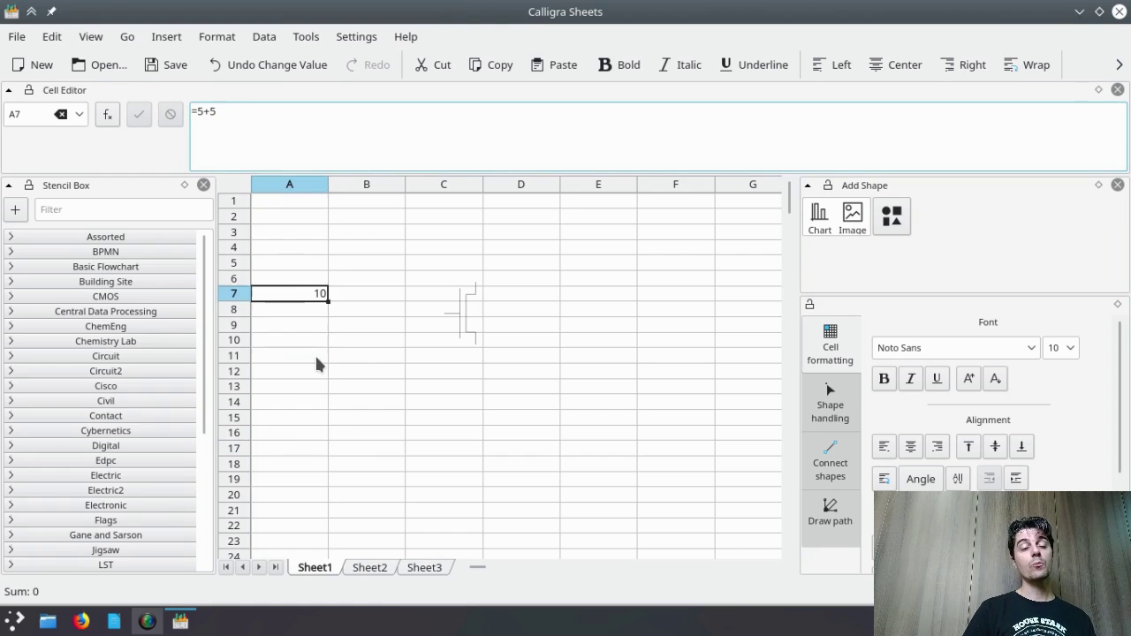
{"action": "scroll", "coordinate": [317, 363], "scroll_direction": "down", "scroll_amount": 7}
{"action": "scroll", "coordinate": [315, 361], "scroll_direction": "up", "scroll_amount": 7}
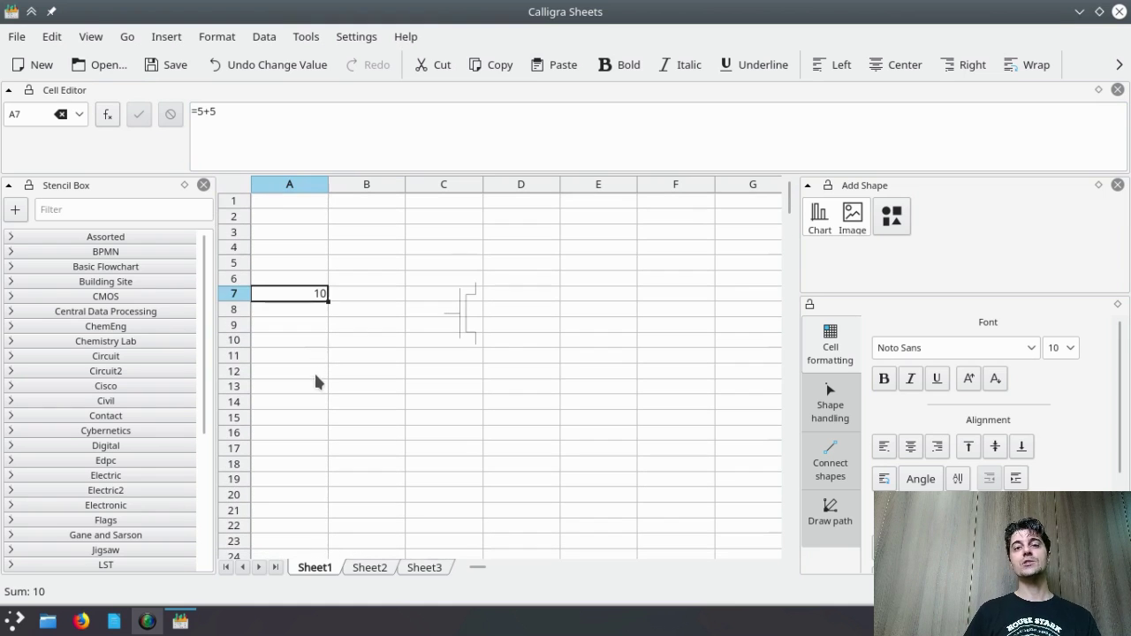
{"action": "left_click", "coordinate": [369, 568]}
{"action": "left_click", "coordinate": [421, 567]}
{"action": "left_click", "coordinate": [320, 565]}
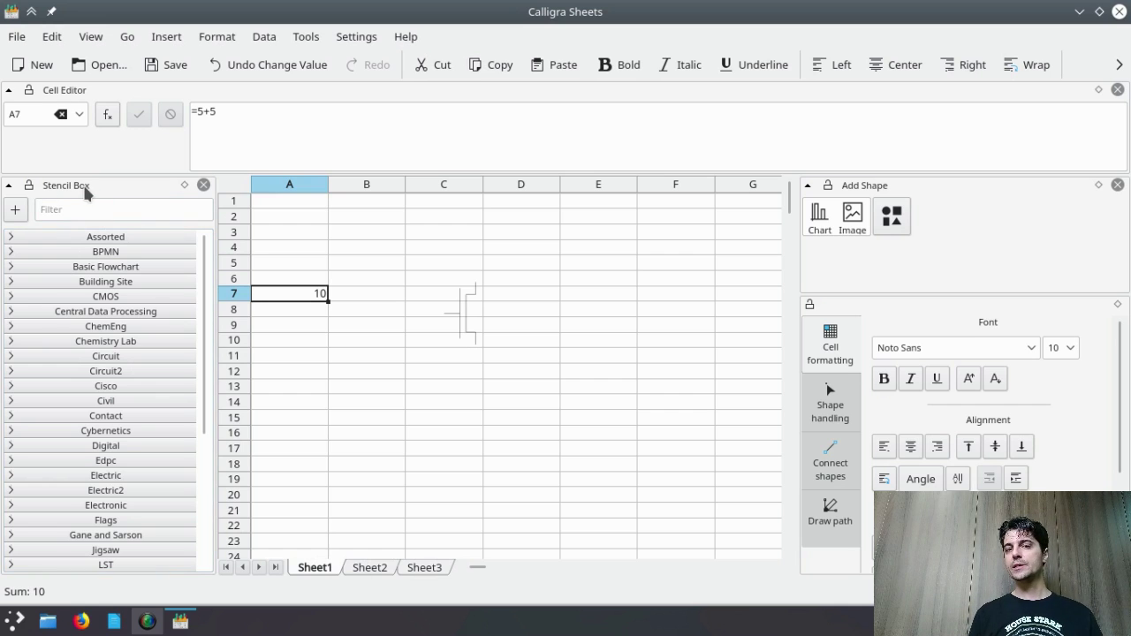
Try a narrower Stencil Box, briefly expand the Contact and Cybernetics categories, and restore the box's width.
{"action": "left_click_drag", "start_coordinate": [215, 427], "coordinate": [161, 424]}
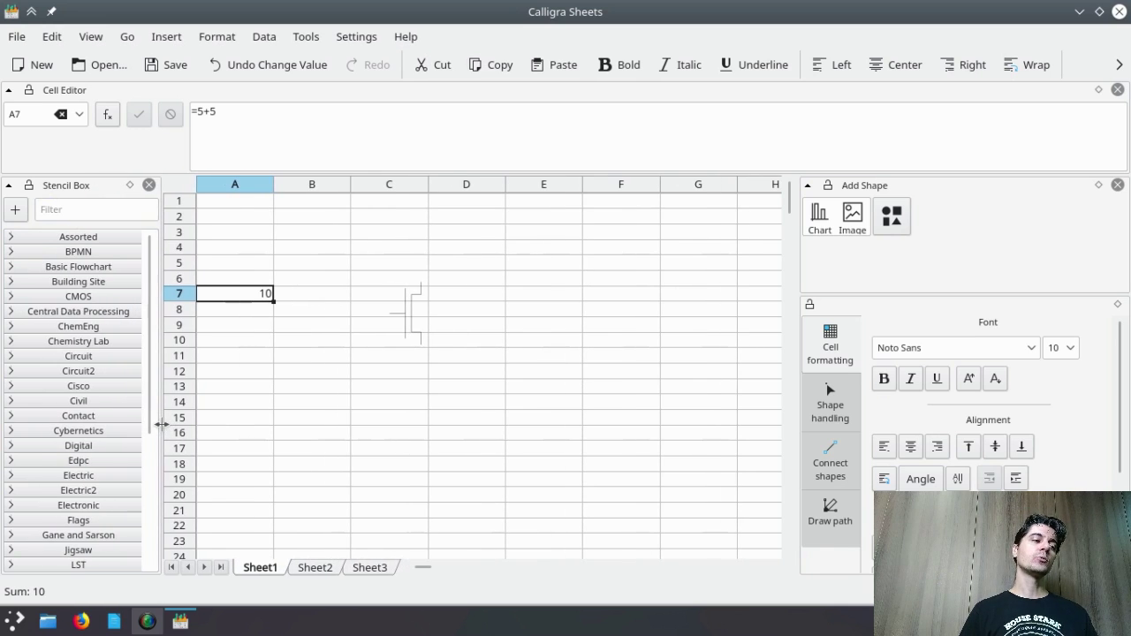
{"action": "left_click", "coordinate": [106, 417]}
{"action": "left_click", "coordinate": [105, 415]}
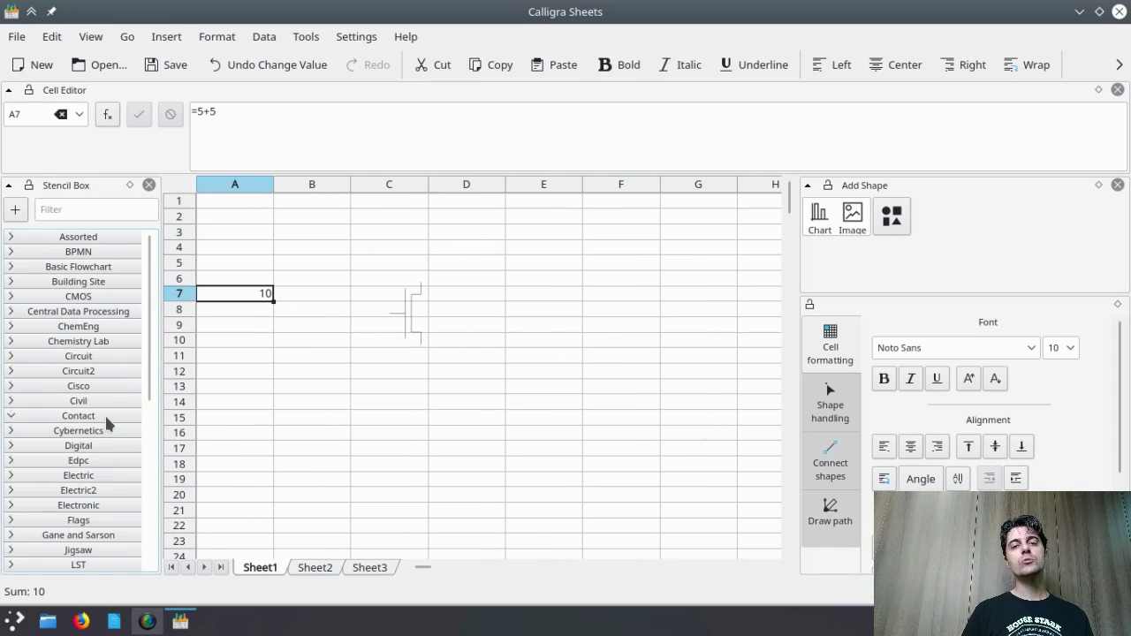
{"action": "left_click", "coordinate": [104, 432]}
{"action": "left_click", "coordinate": [103, 431]}
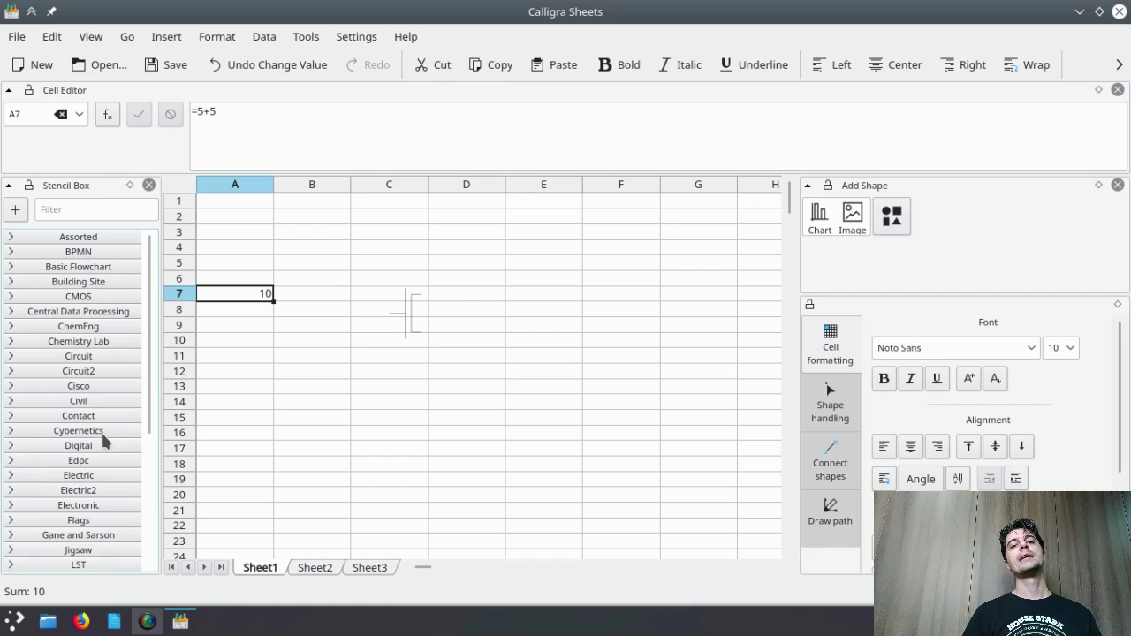
{"action": "left_click_drag", "start_coordinate": [162, 354], "coordinate": [216, 353]}
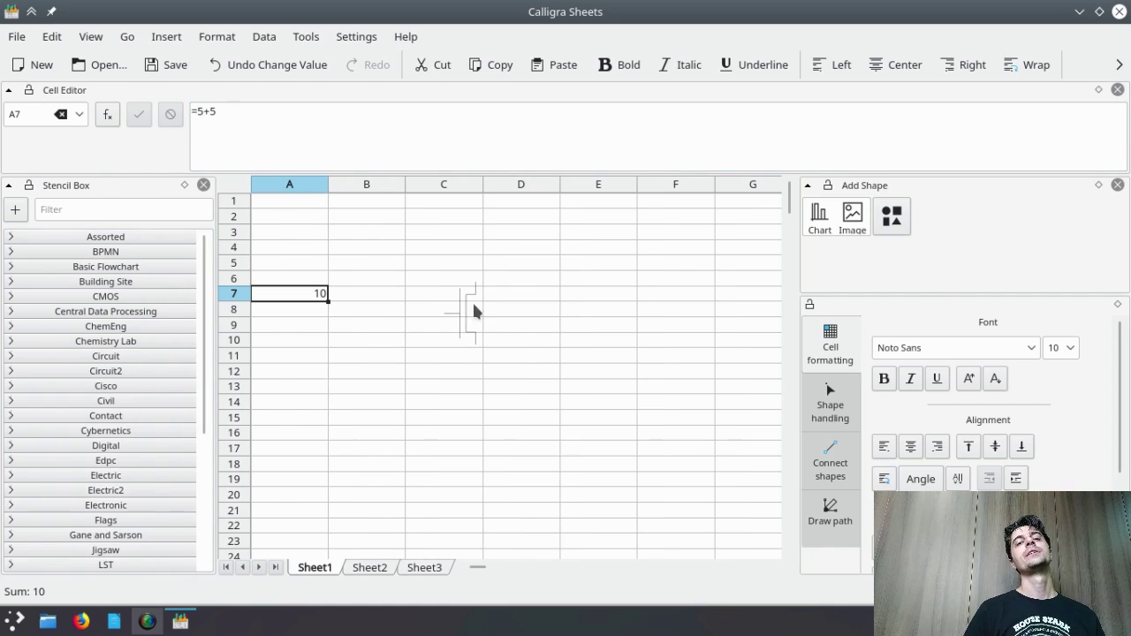
Check the context options over the inserted transistor symbol, dismiss them and select cell C3.
{"action": "right_click", "coordinate": [458, 322]}
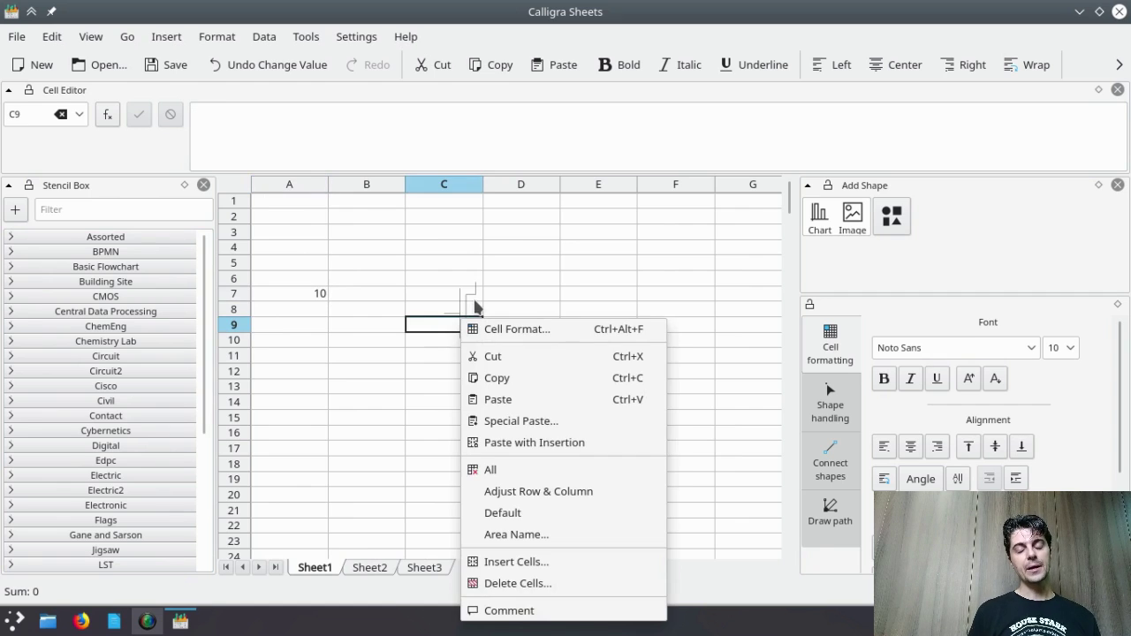
{"action": "key", "text": "Escape"}
{"action": "left_click", "coordinate": [473, 232]}
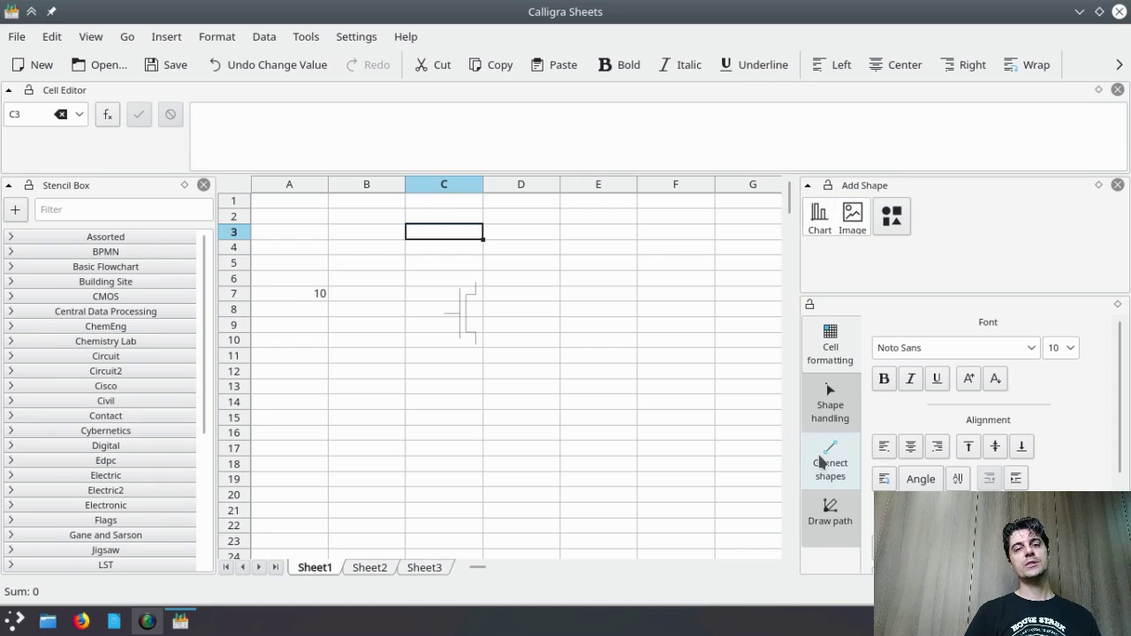
{"action": "mouse_move", "coordinate": [793, 440]}
{"action": "left_mouse_down"}
{"action": "mouse_move", "coordinate": [952, 445]}
{"action": "mouse_move", "coordinate": [800, 442]}
{"action": "left_mouse_up"}
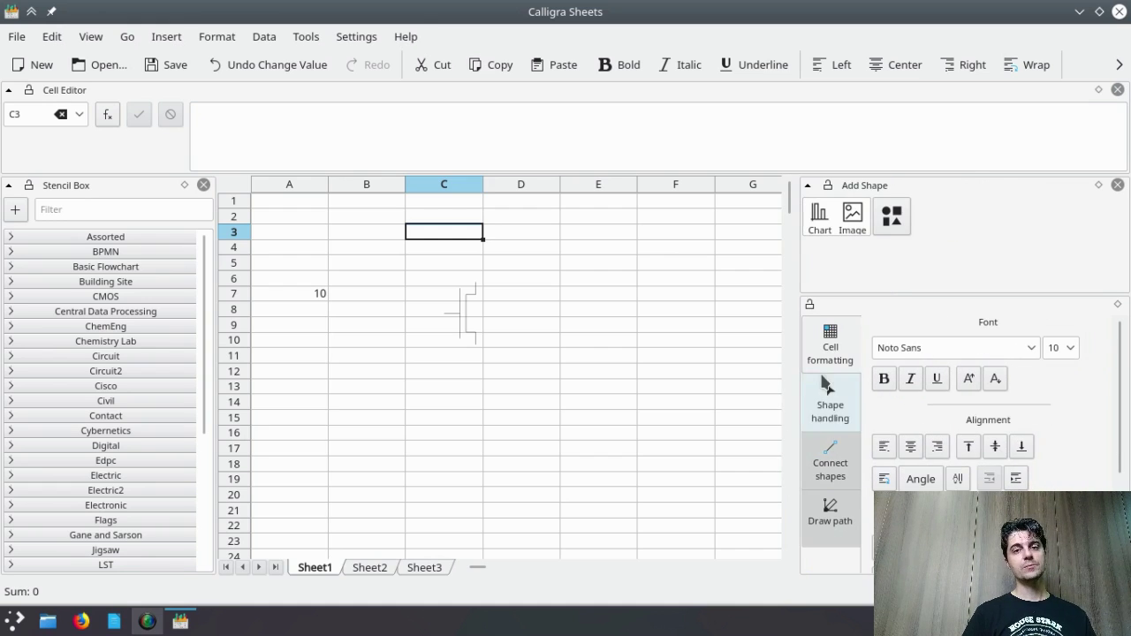
Examine the options of the shape handling, connect shapes and draw path tools, and return to cell formatting.
{"action": "left_click", "coordinate": [829, 458]}
{"action": "left_click", "coordinate": [829, 368]}
{"action": "left_click", "coordinate": [829, 402]}
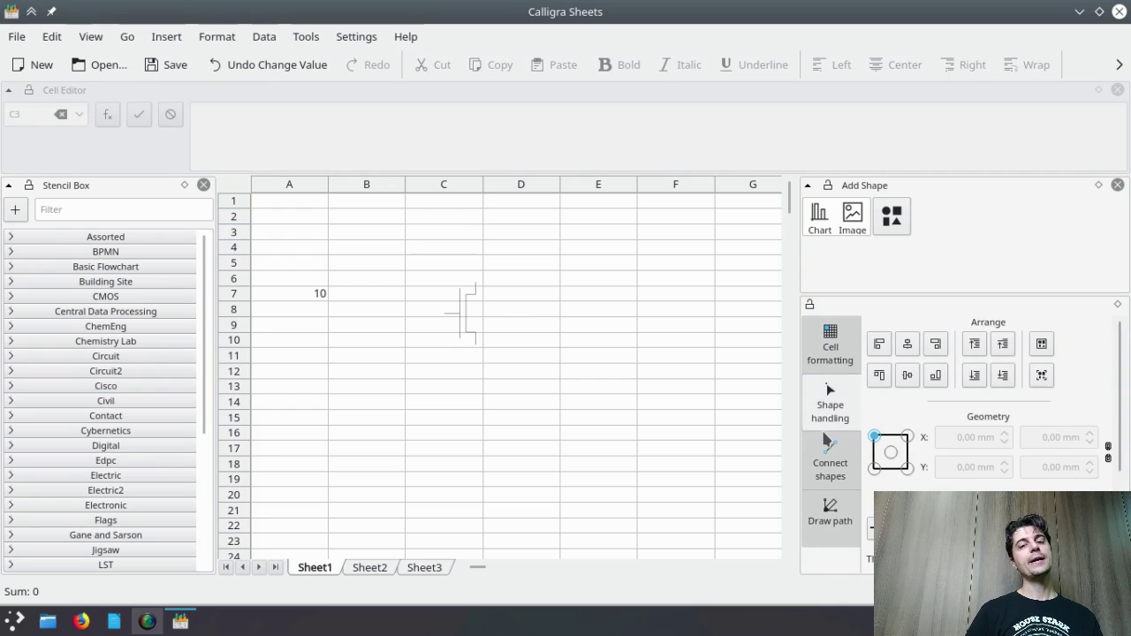
{"action": "left_click", "coordinate": [829, 464]}
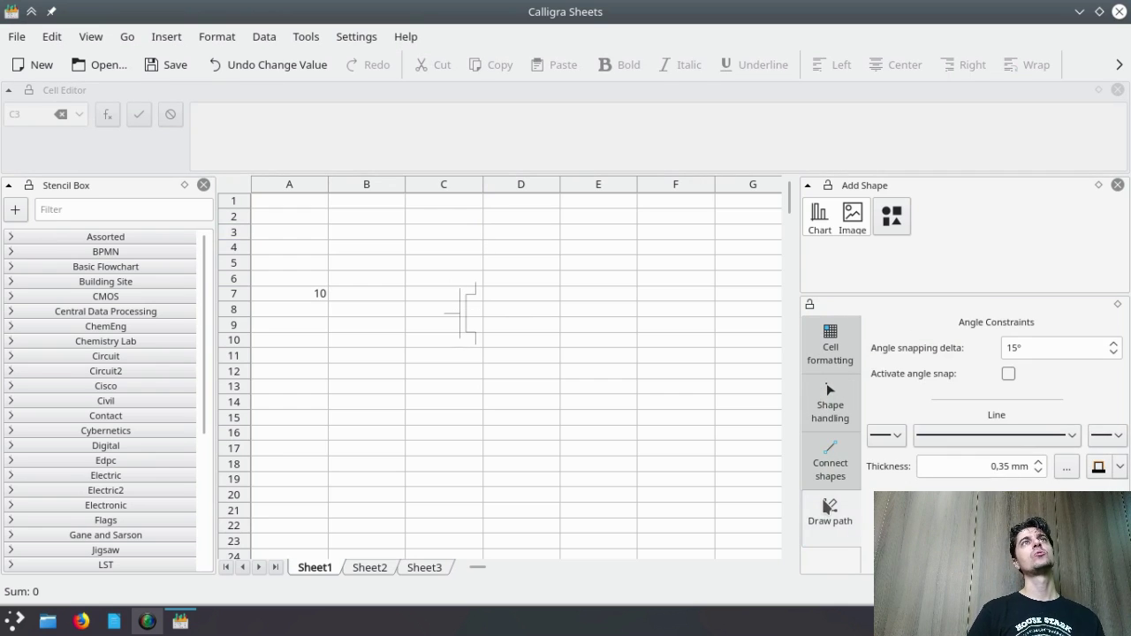
{"action": "left_click", "coordinate": [835, 349]}
{"action": "left_click", "coordinate": [837, 349]}
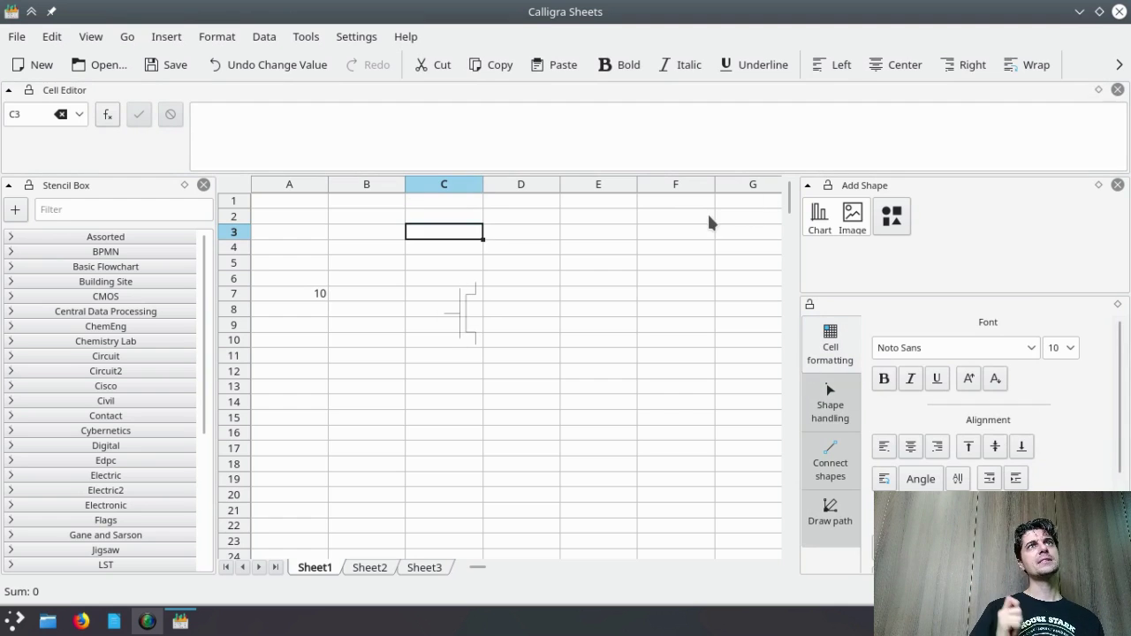
Close Calligra Sheets and discard the untitled spreadsheet.
{"action": "left_click", "coordinate": [1120, 11]}
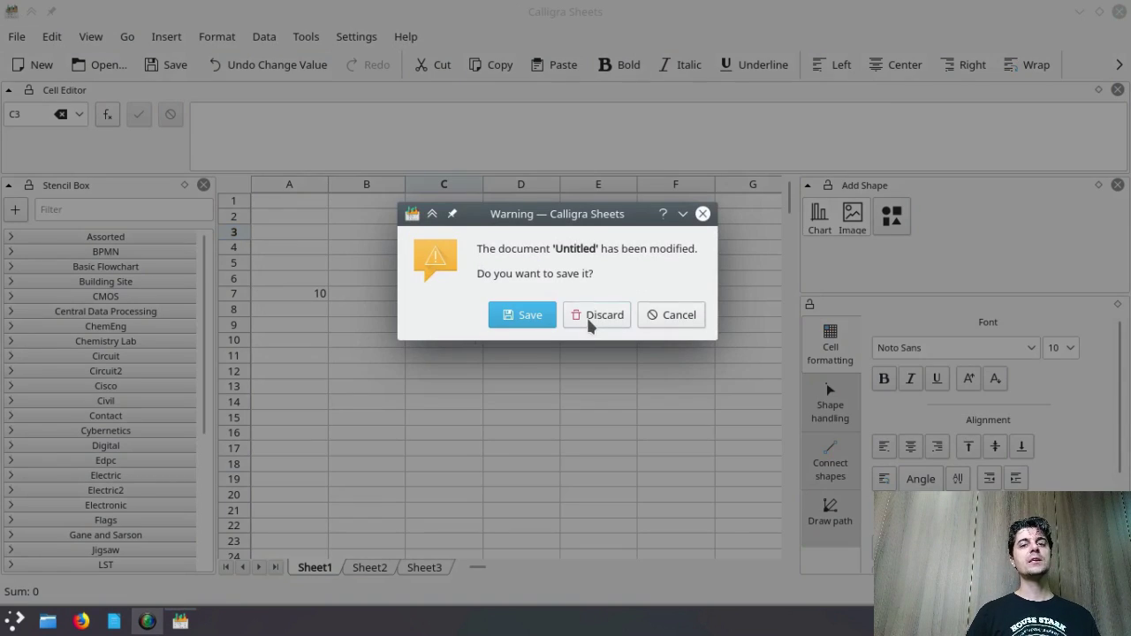
{"action": "left_click", "coordinate": [592, 315]}
Switch to Calligra Stage with a new presentation from the Blue Orange Vector template and maximize its window.
{"action": "key", "text": "super"}
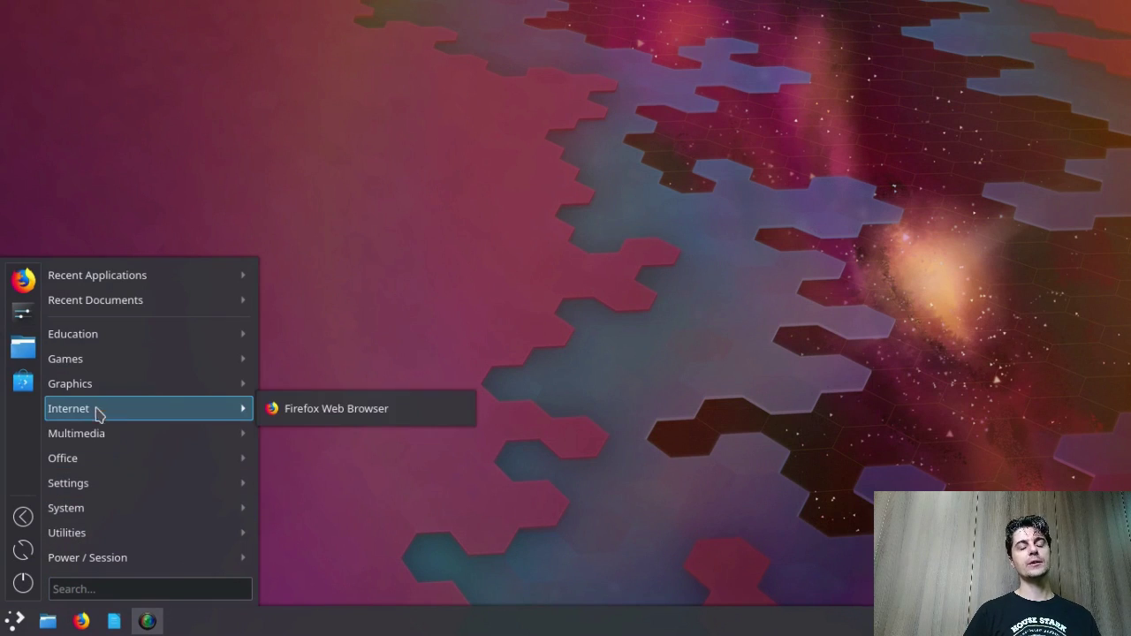
{"action": "mouse_move", "coordinate": [101, 463]}
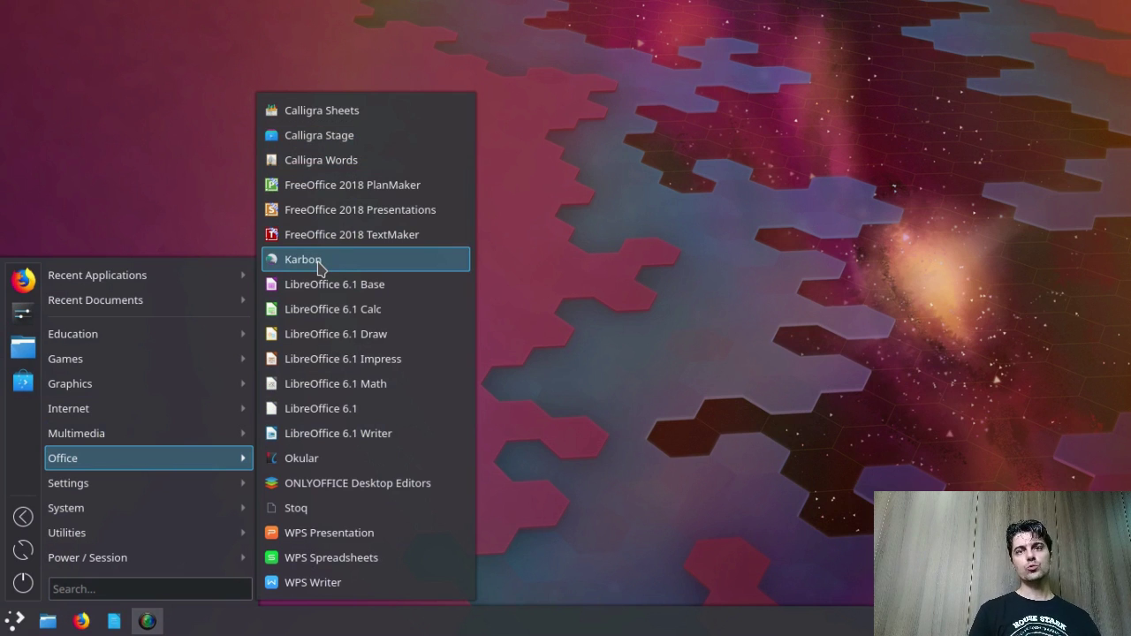
{"action": "left_click", "coordinate": [351, 139]}
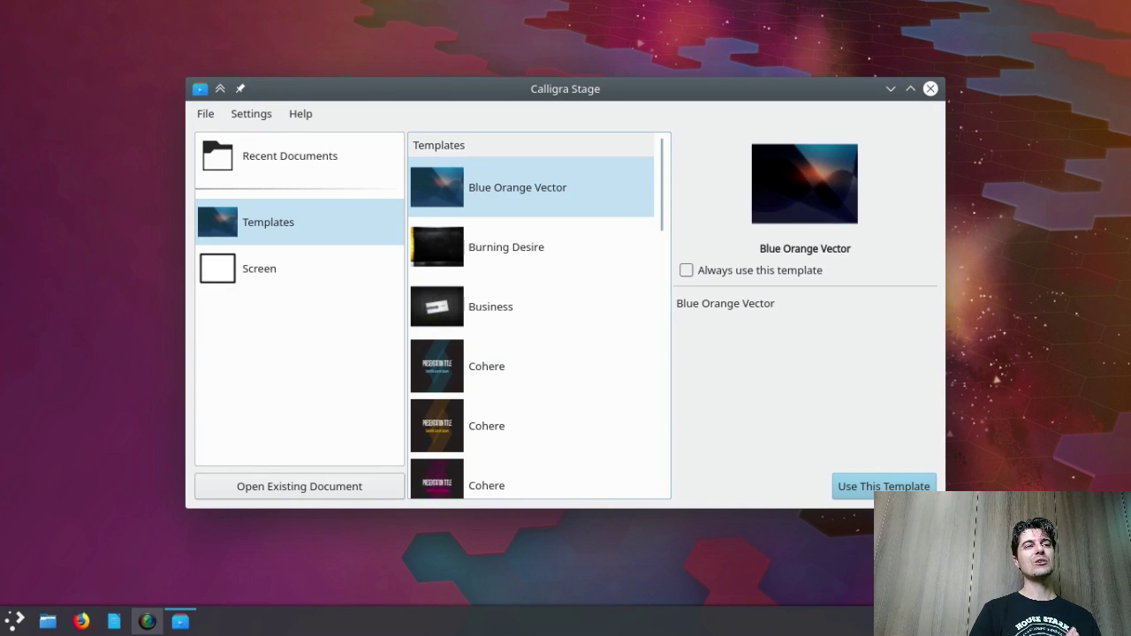
{"action": "left_click", "coordinate": [891, 485]}
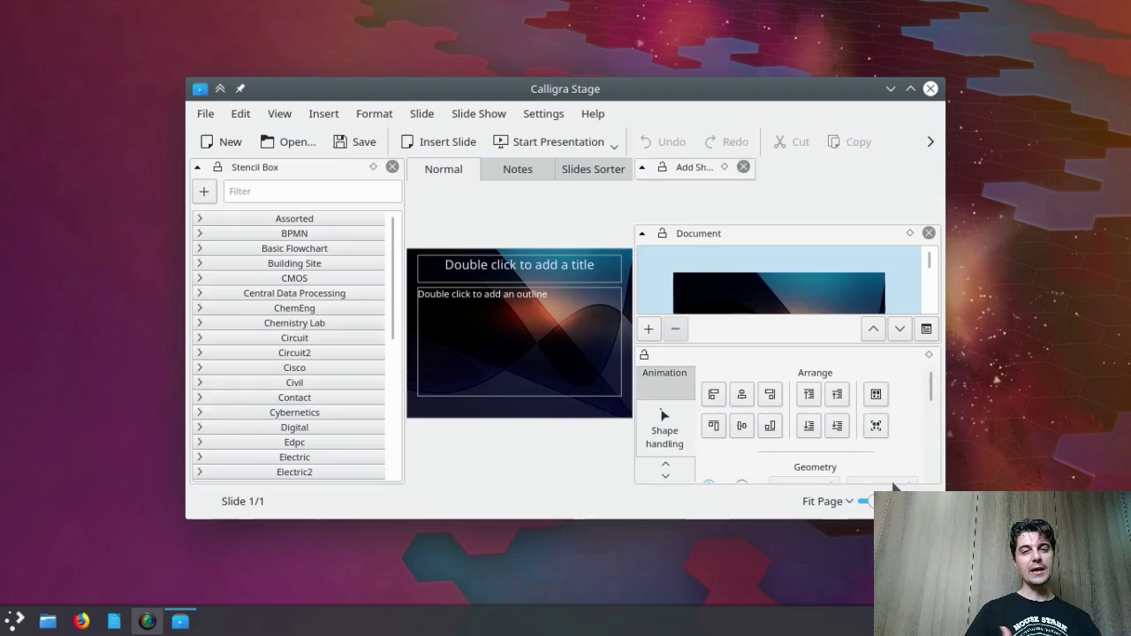
{"action": "double_click", "coordinate": [729, 91]}
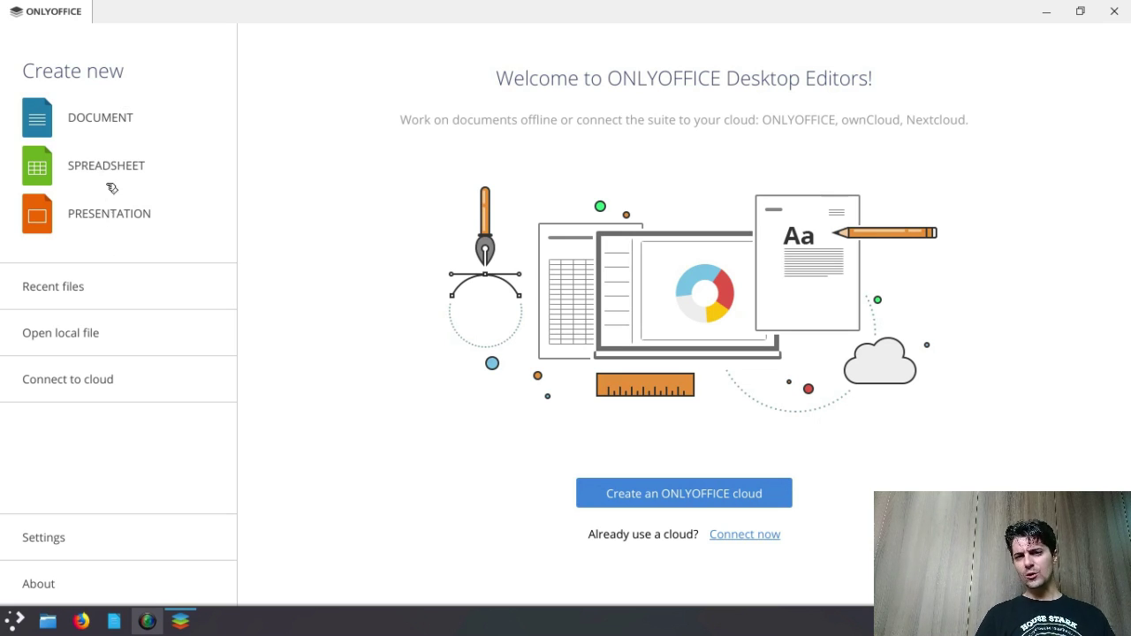
Create a new text document in ONLYOFFICE and look through its command groups from Insert to Plugins.
{"action": "left_click", "coordinate": [112, 119]}
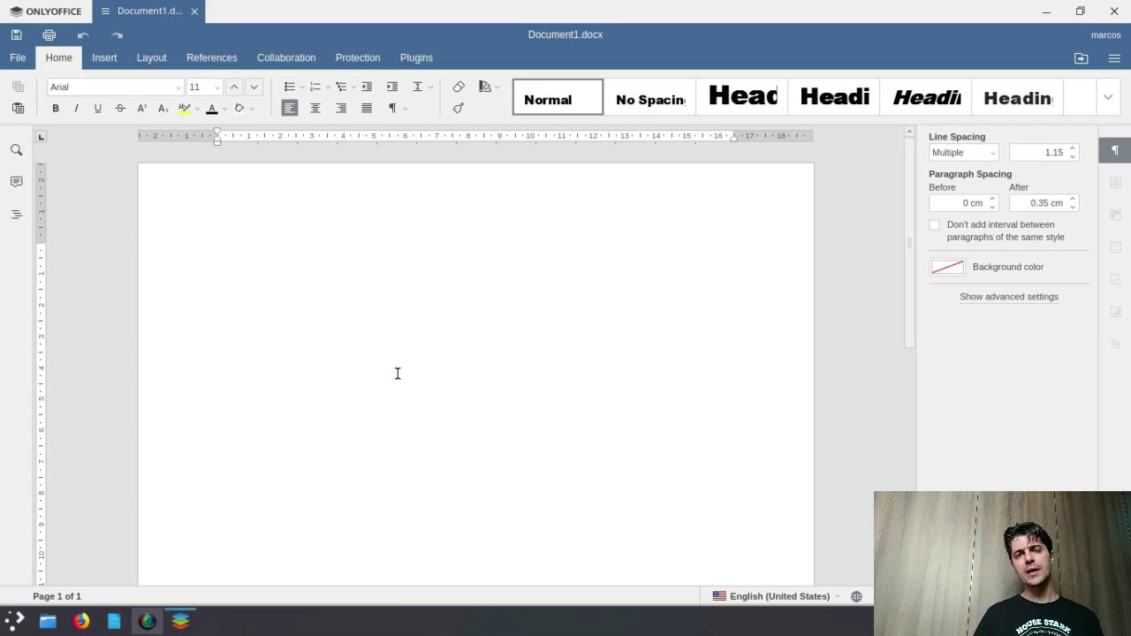
{"action": "left_click", "coordinate": [104, 58]}
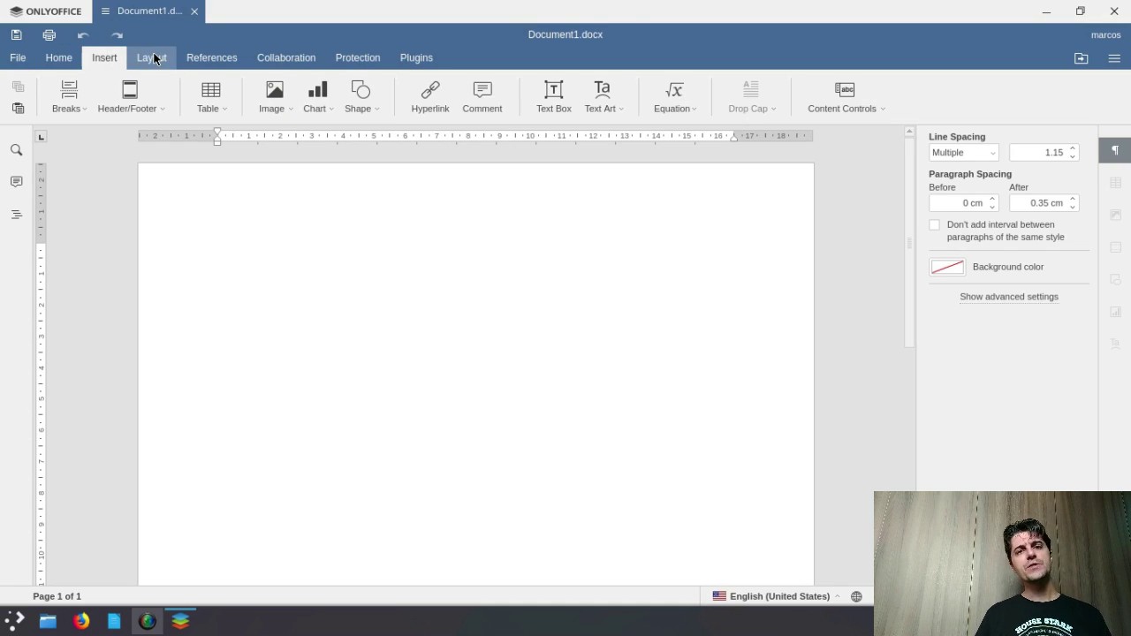
{"action": "left_click", "coordinate": [152, 58]}
{"action": "left_click", "coordinate": [219, 59]}
{"action": "left_click", "coordinate": [283, 58]}
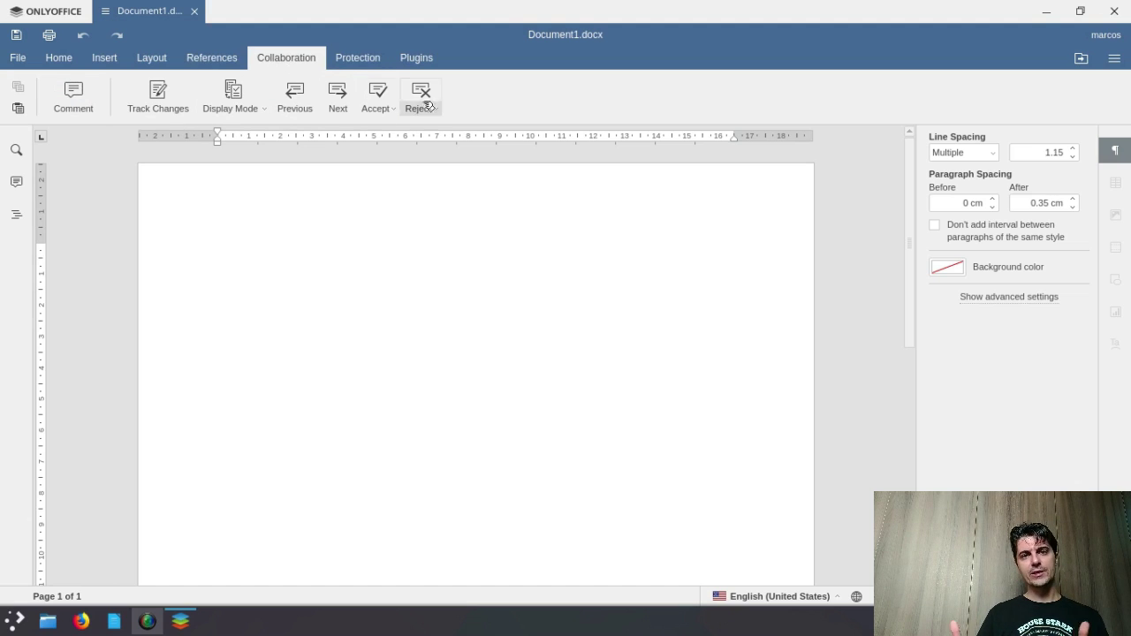
{"action": "left_click", "coordinate": [358, 58]}
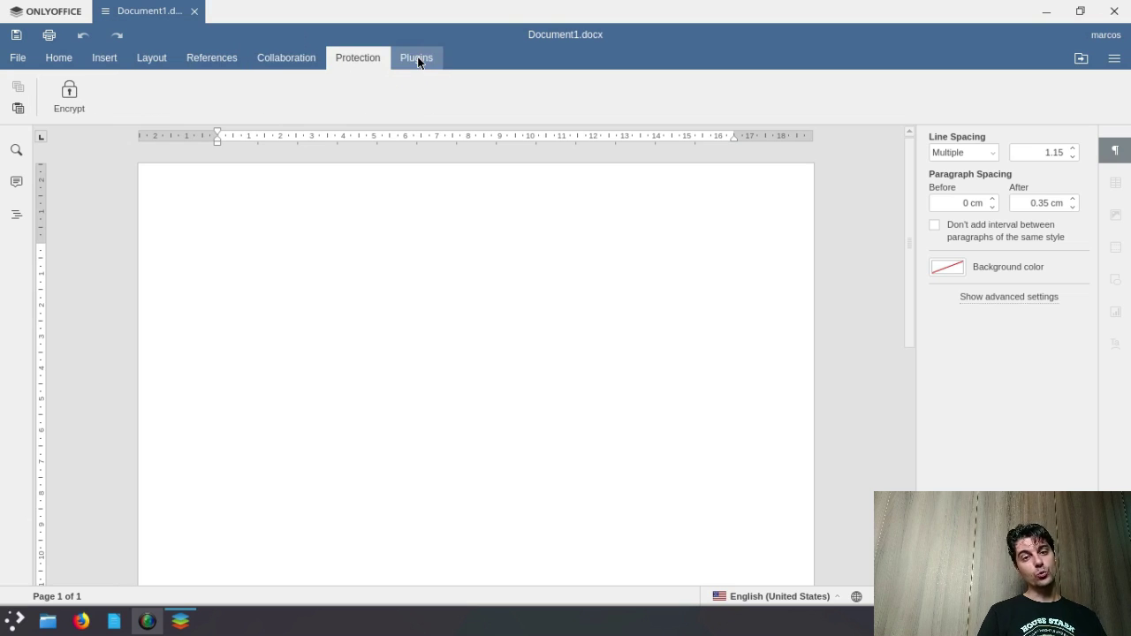
{"action": "left_click", "coordinate": [419, 62]}
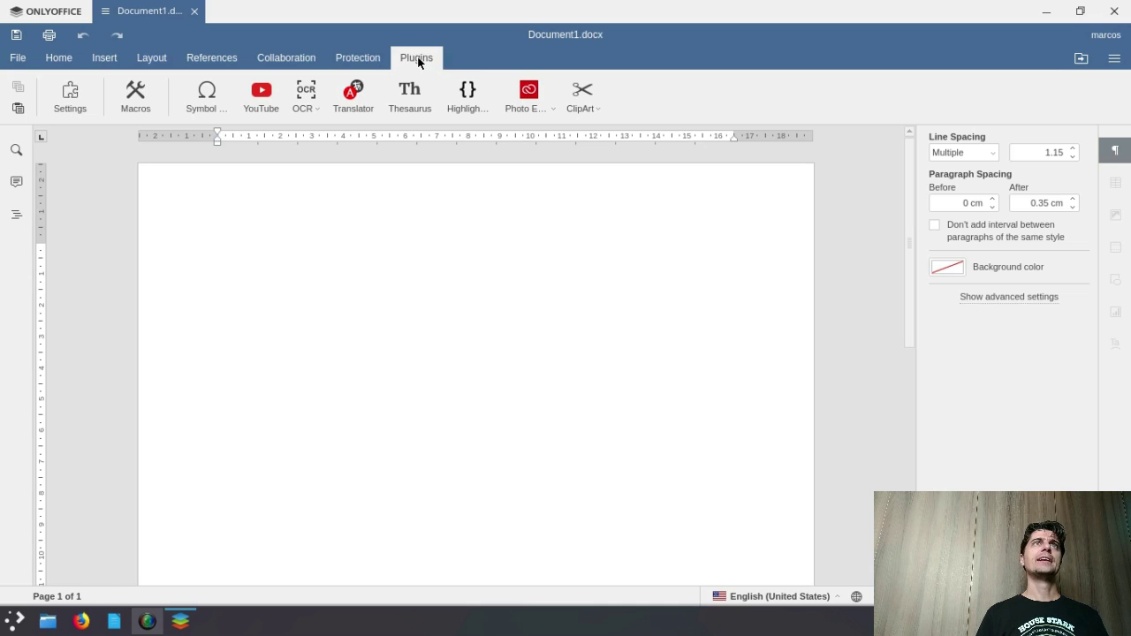
Examine the Translator plugin and the list of installed plugins, closing both without changes.
{"action": "left_click", "coordinate": [369, 103]}
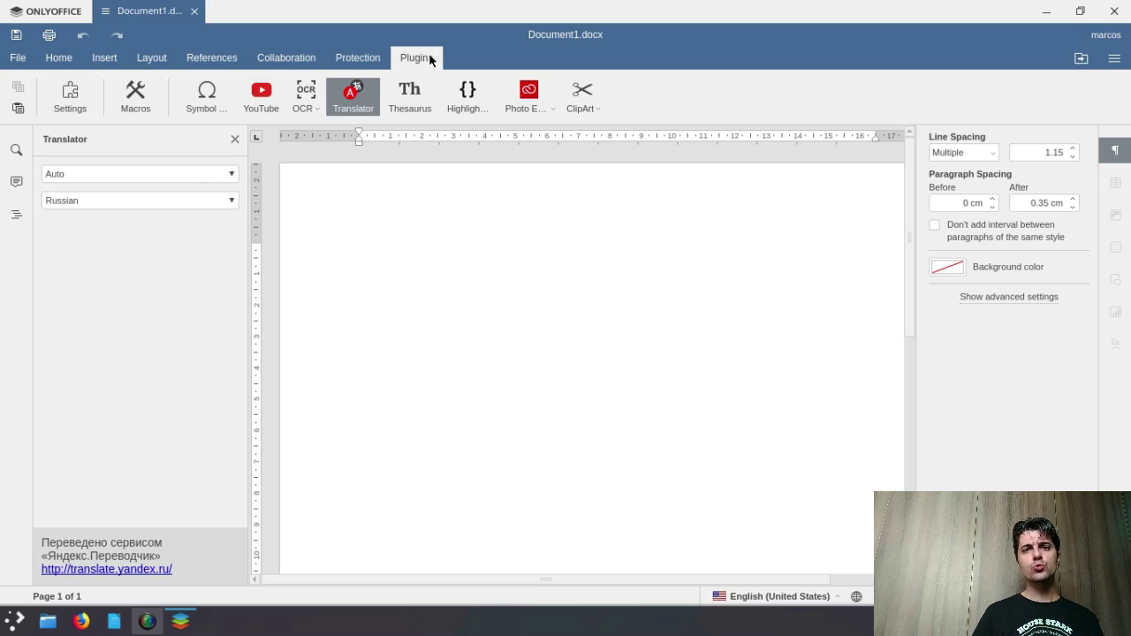
{"action": "left_click", "coordinate": [236, 141]}
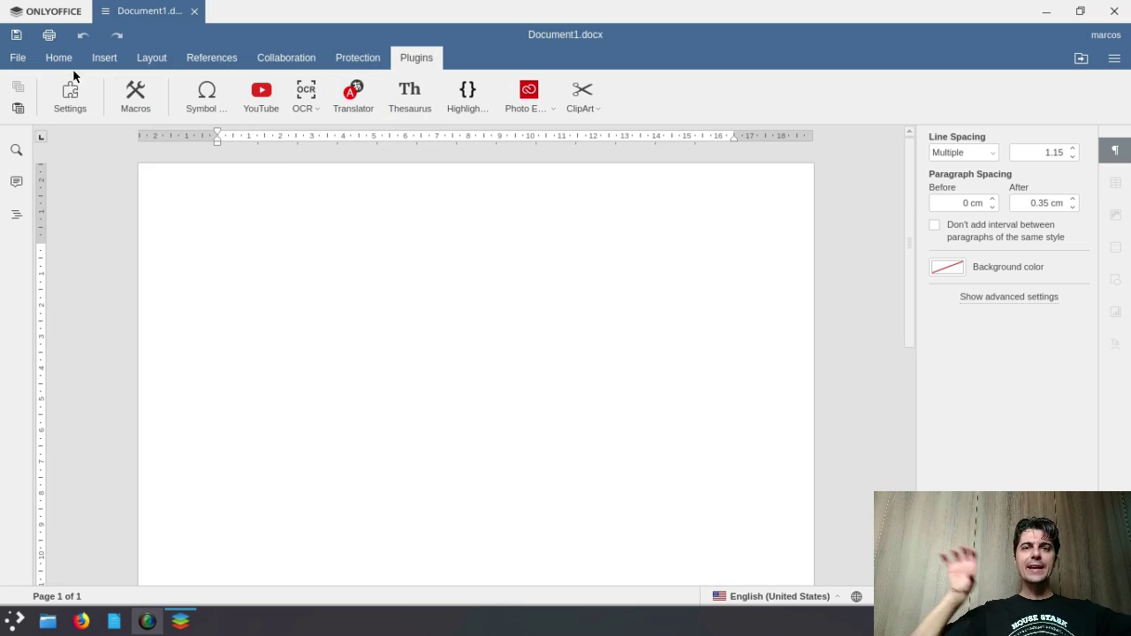
{"action": "left_click", "coordinate": [17, 58]}
{"action": "left_click", "coordinate": [46, 59]}
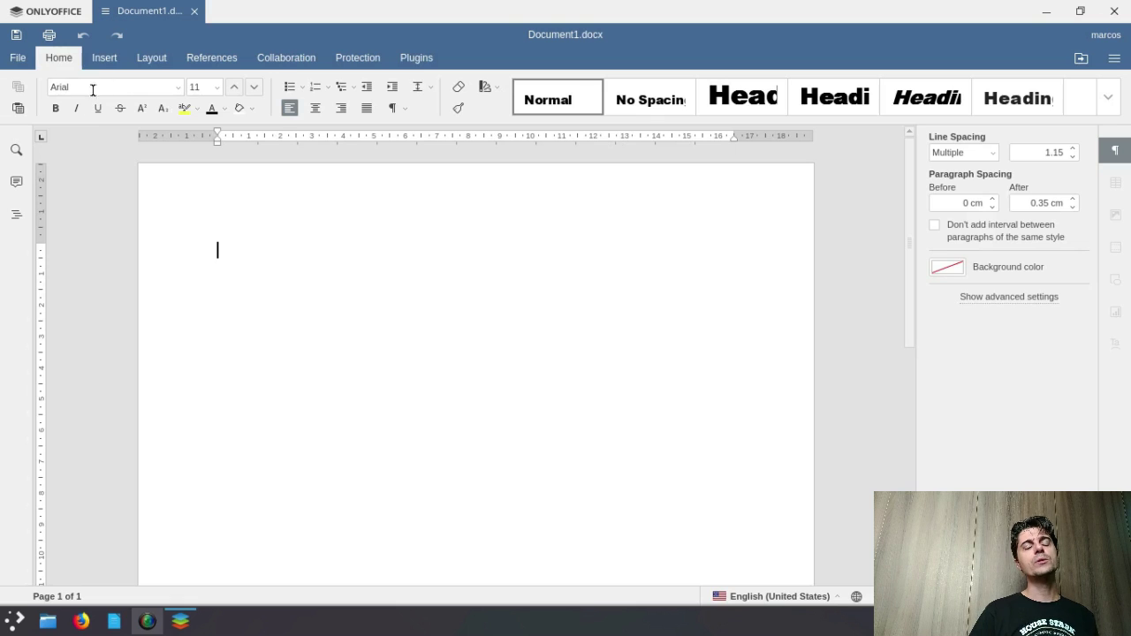
{"action": "left_click", "coordinate": [411, 55]}
{"action": "left_click", "coordinate": [71, 97]}
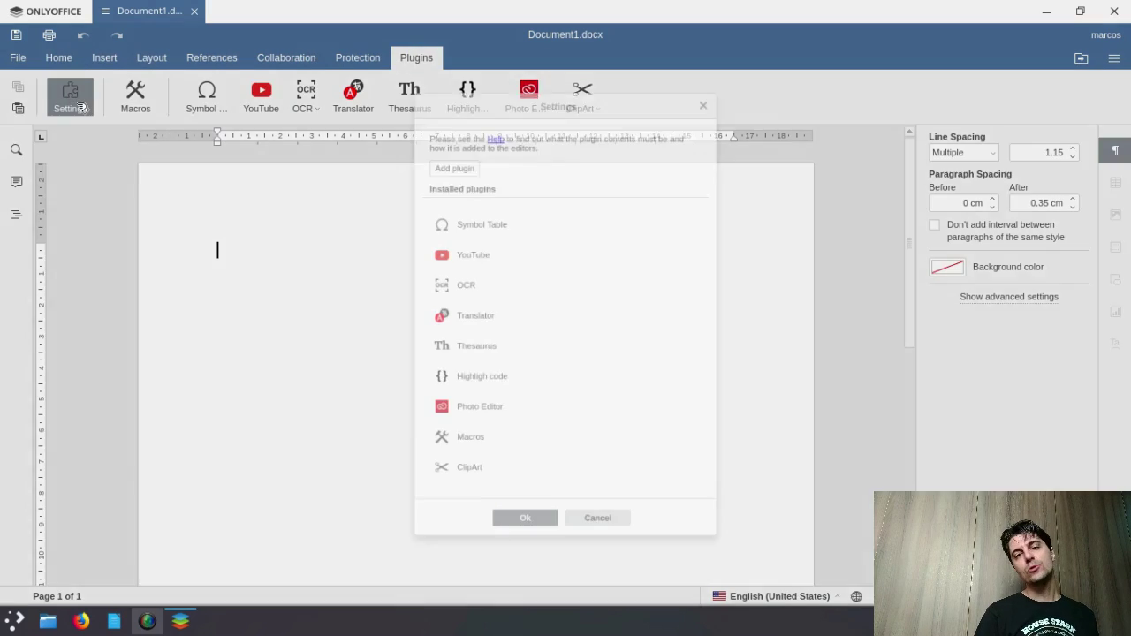
{"action": "left_click", "coordinate": [605, 537]}
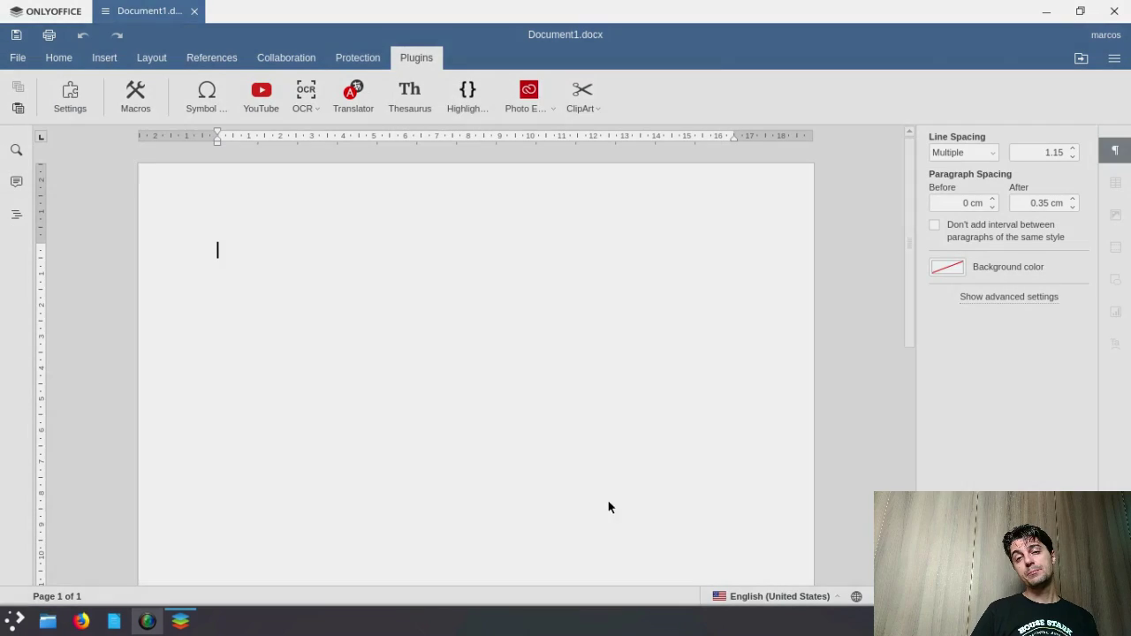
Examine the file formats offered for saving Document1, from DOCX to PDFA, and cancel without saving.
{"action": "left_click", "coordinate": [18, 58]}
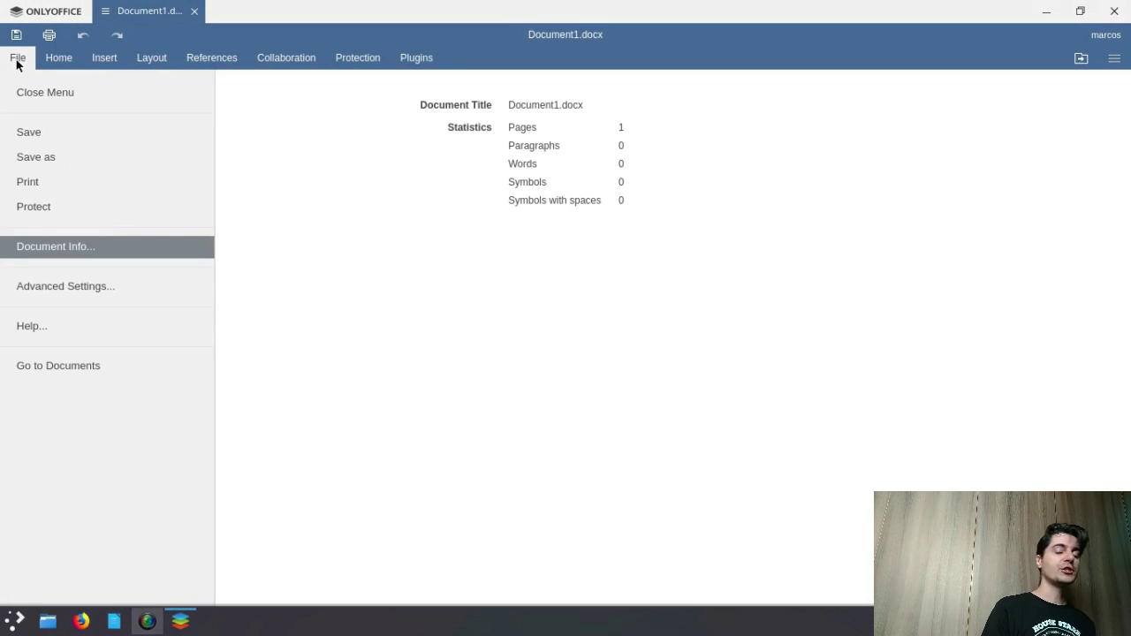
{"action": "left_click", "coordinate": [51, 158]}
{"action": "left_click", "coordinate": [529, 430]}
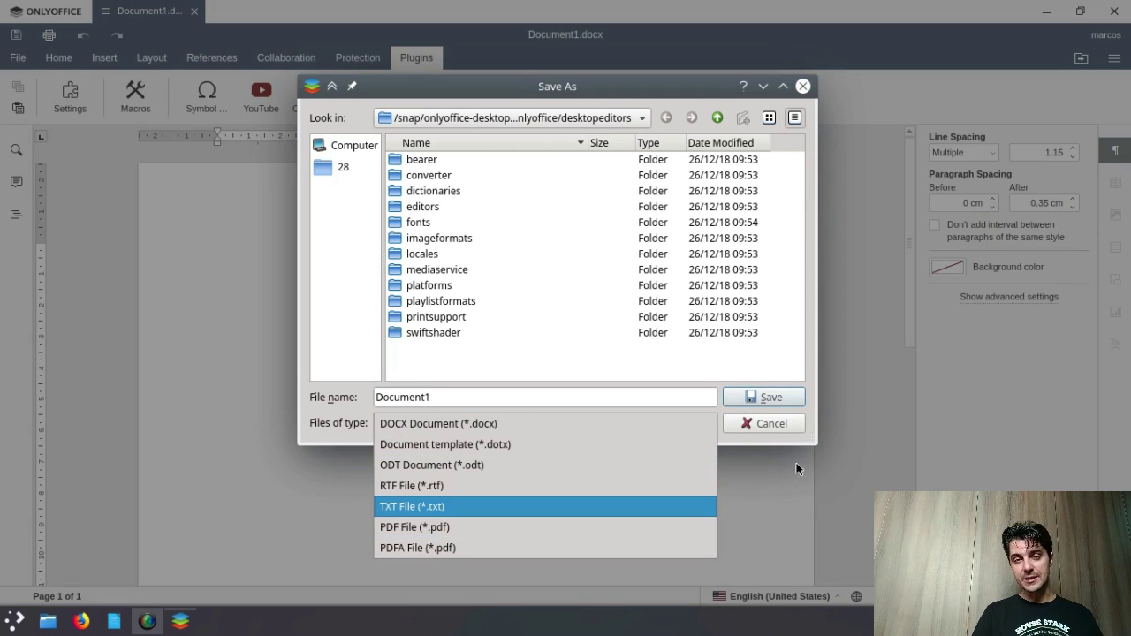
{"action": "left_click", "coordinate": [774, 428]}
{"action": "left_click", "coordinate": [774, 428]}
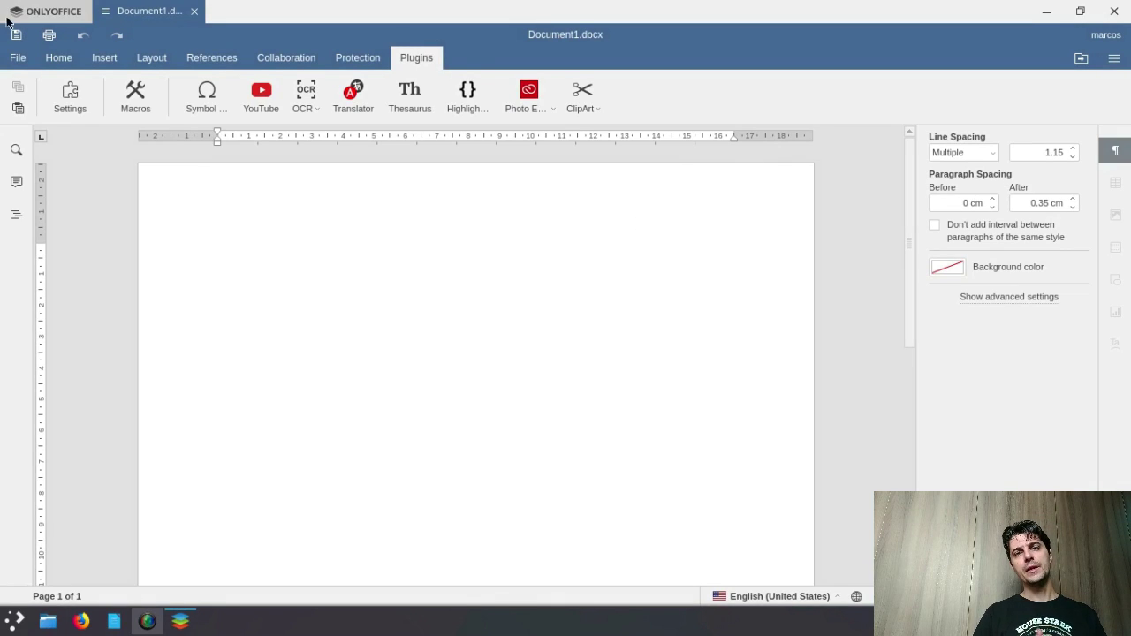
Enter "aaaaa" in the document and check the spelling suggestions for it without applying any.
{"action": "left_click", "coordinate": [59, 58]}
{"action": "type", "text": "aaaaa"}
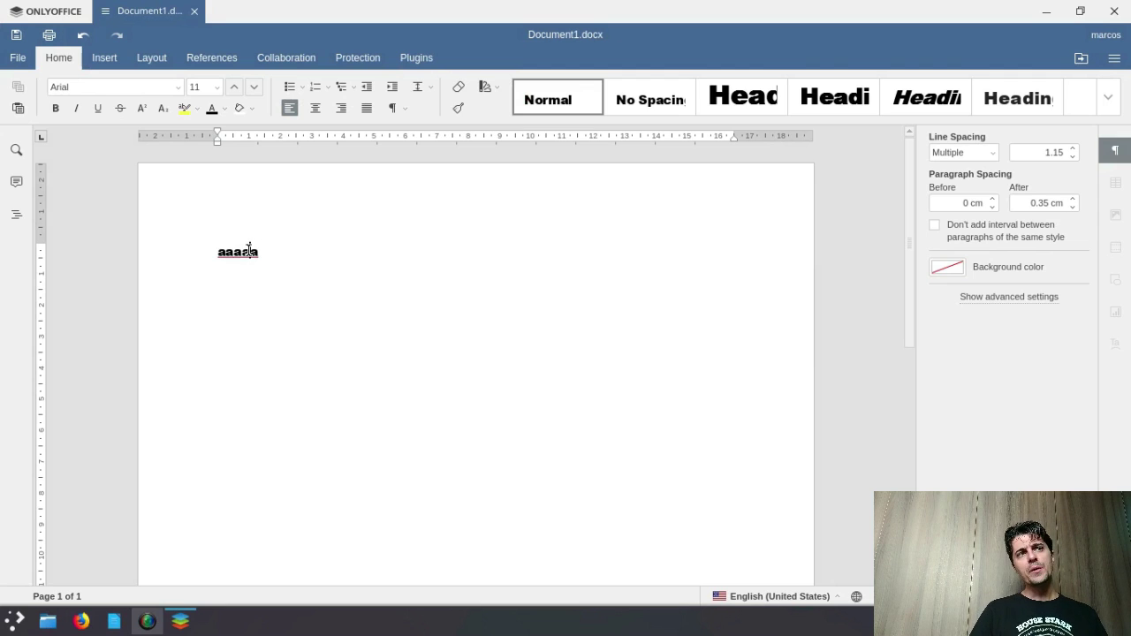
{"action": "double_click", "coordinate": [249, 251]}
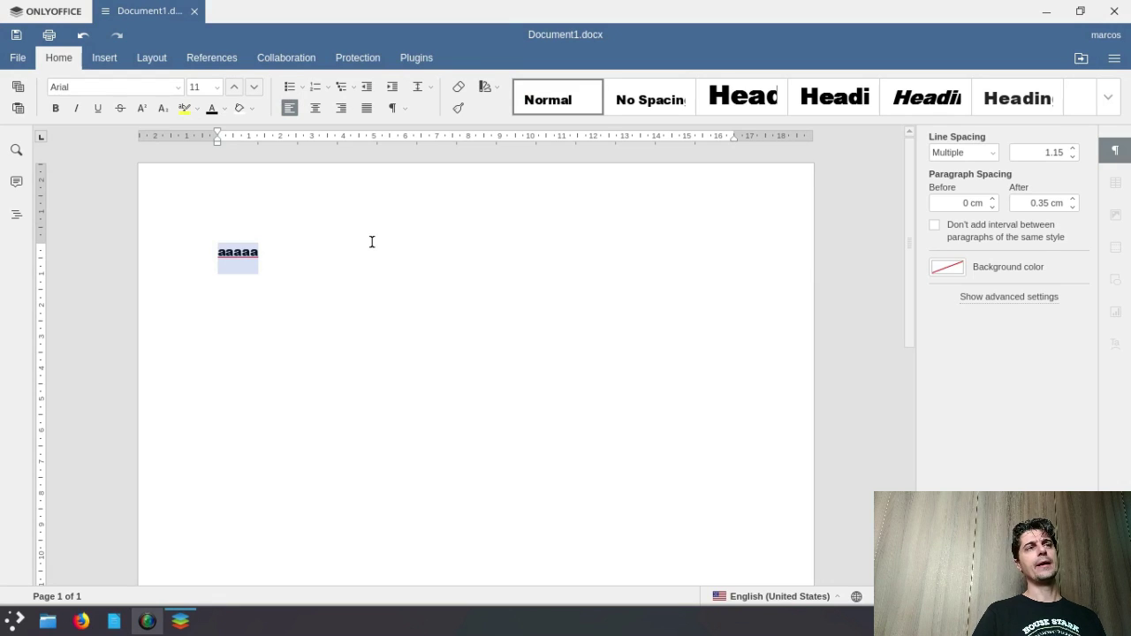
{"action": "left_click", "coordinate": [275, 243]}
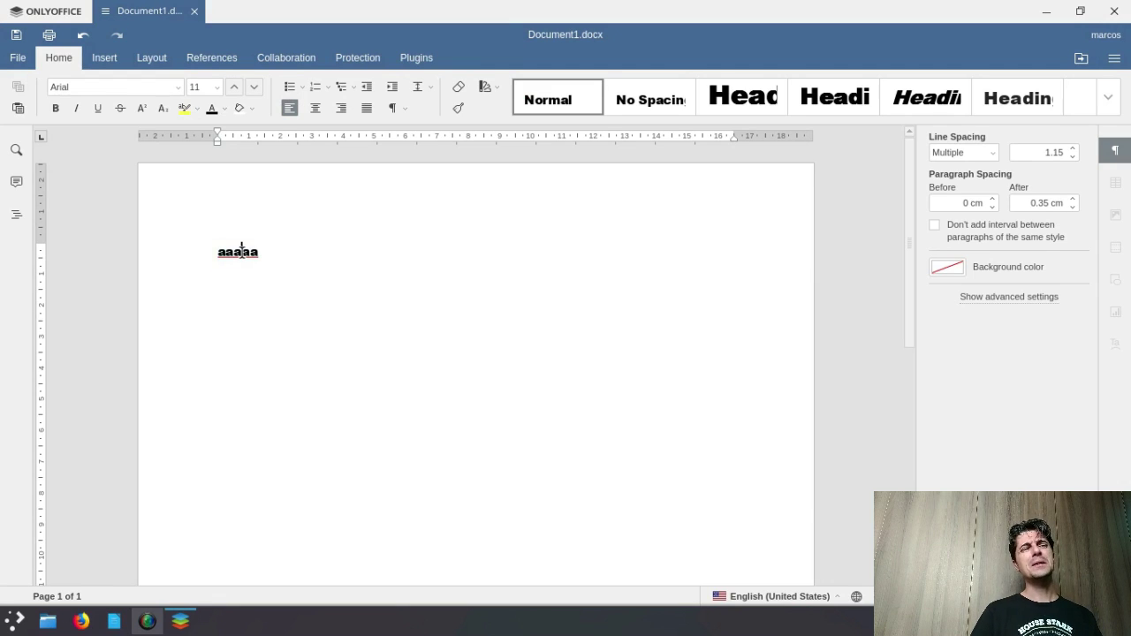
{"action": "double_click", "coordinate": [244, 253]}
{"action": "right_click", "coordinate": [247, 255]}
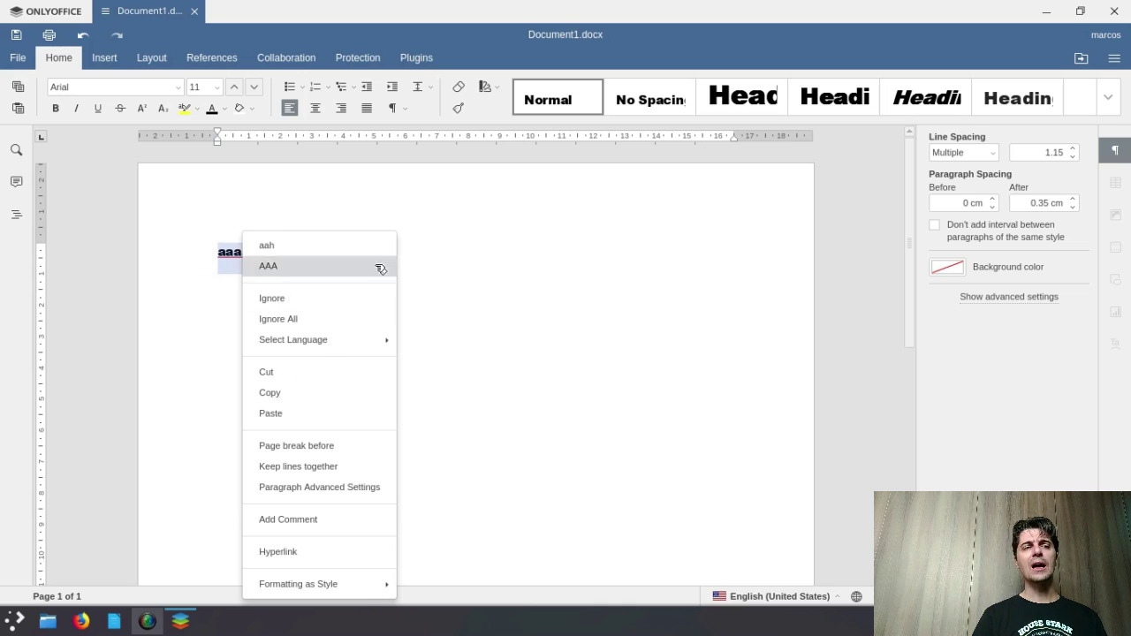
{"action": "left_click", "coordinate": [642, 298]}
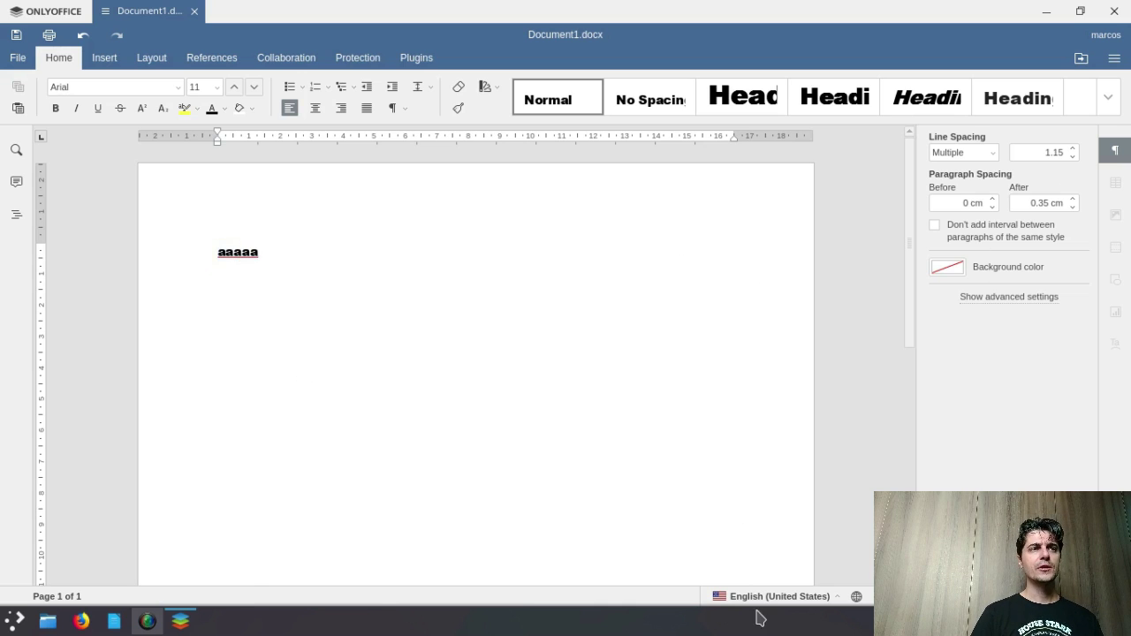
Set the text language to Português (Brasil).
{"action": "left_click", "coordinate": [810, 597]}
{"action": "scroll", "coordinate": [828, 481], "scroll_direction": "down", "scroll_amount": 6}
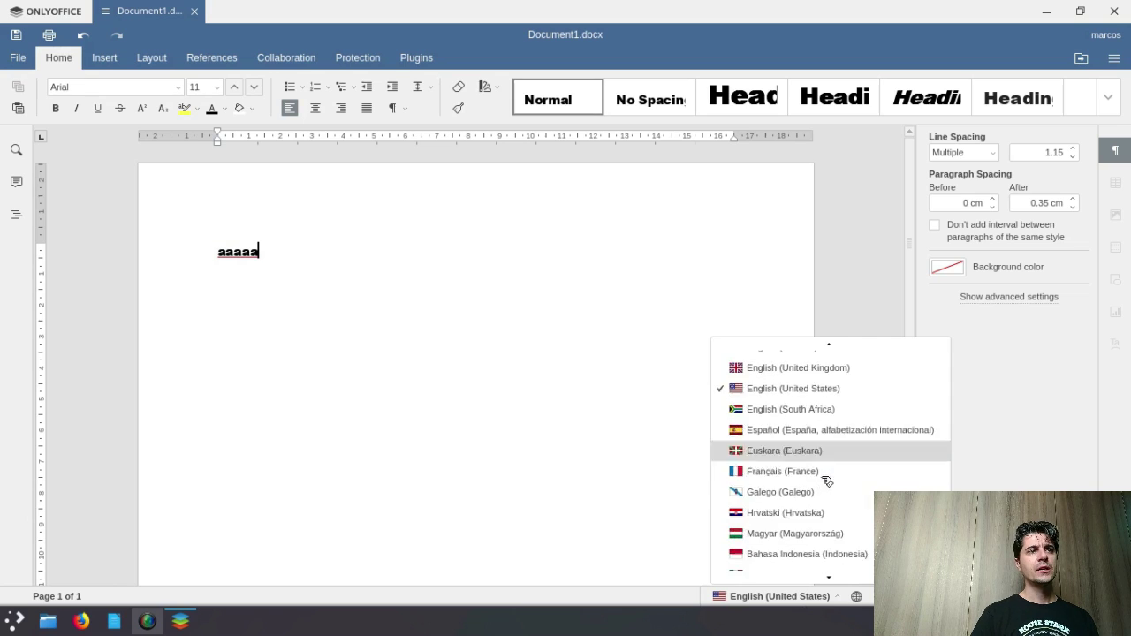
{"action": "scroll", "coordinate": [827, 481], "scroll_direction": "down", "scroll_amount": 2}
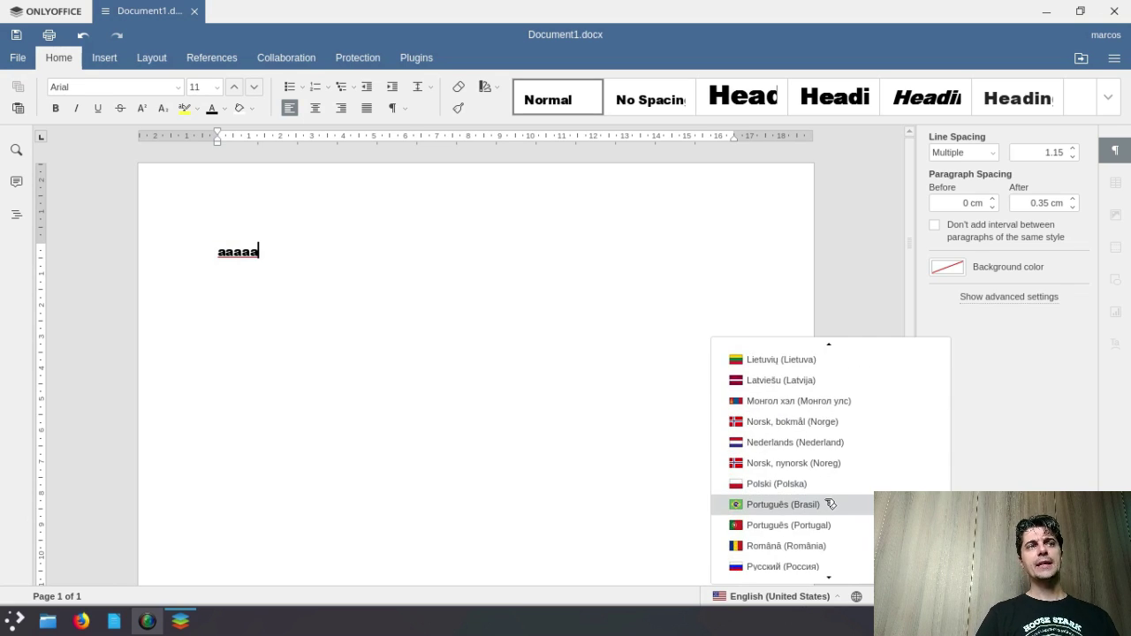
{"action": "left_click", "coordinate": [828, 502]}
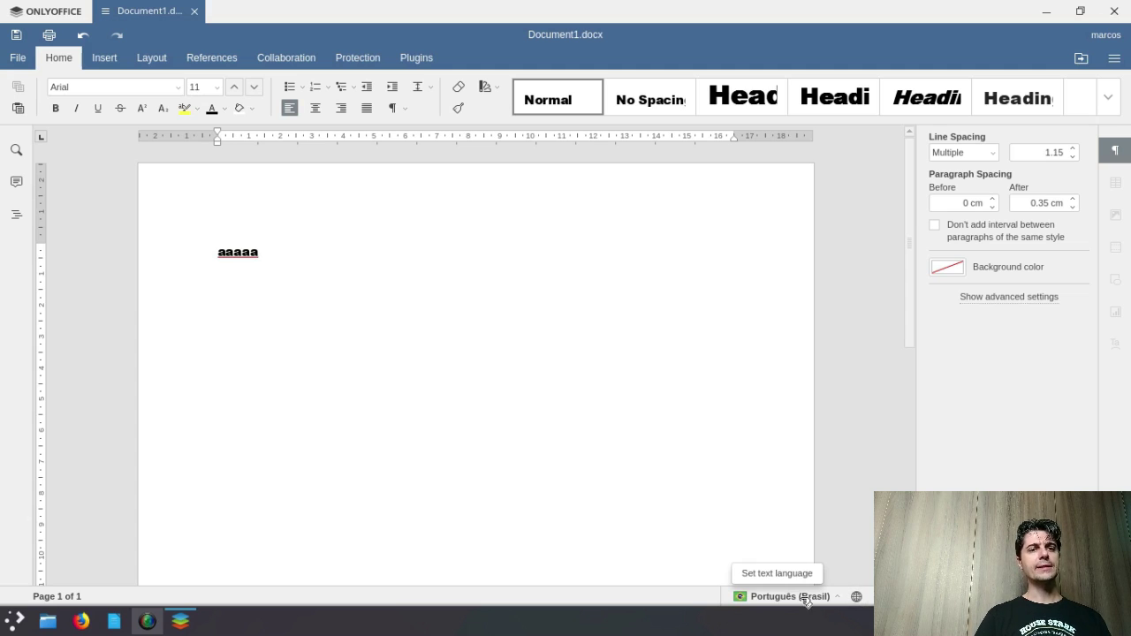
Set the language of the whole document to Português (Brasil).
{"action": "left_click", "coordinate": [858, 599]}
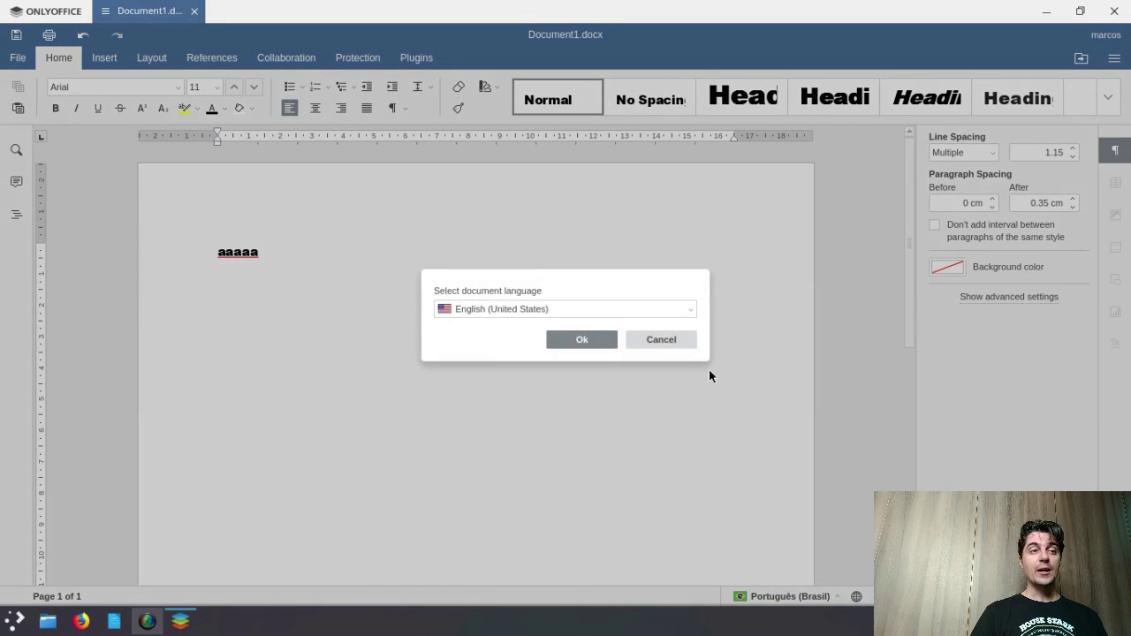
{"action": "left_click", "coordinate": [593, 314]}
{"action": "scroll", "coordinate": [593, 345], "scroll_direction": "down", "scroll_amount": 5}
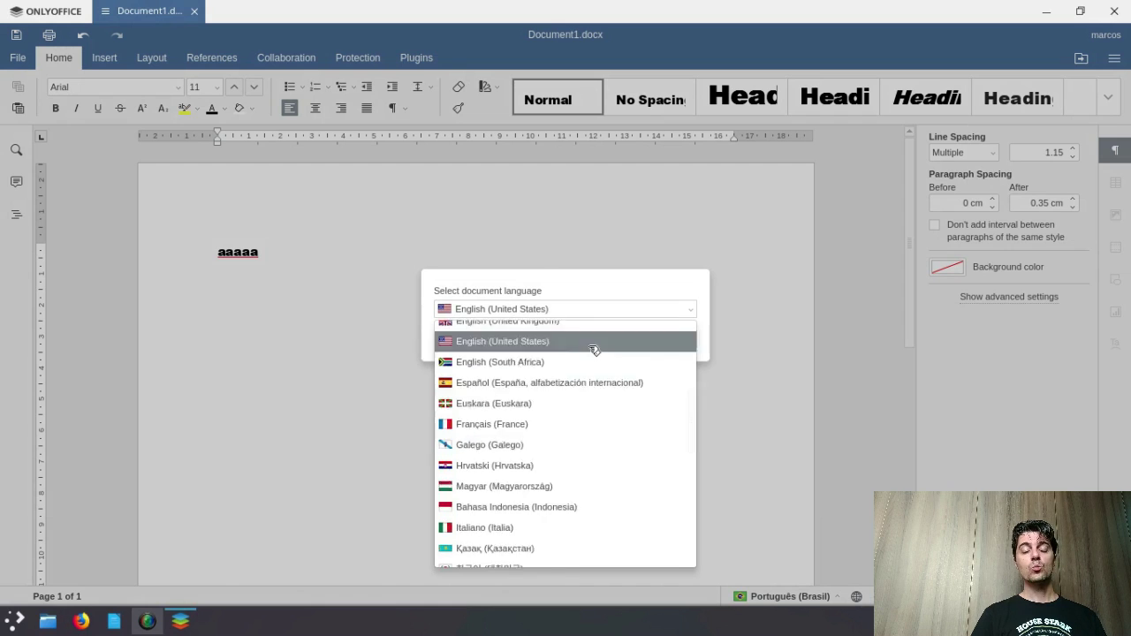
{"action": "left_click", "coordinate": [541, 449]}
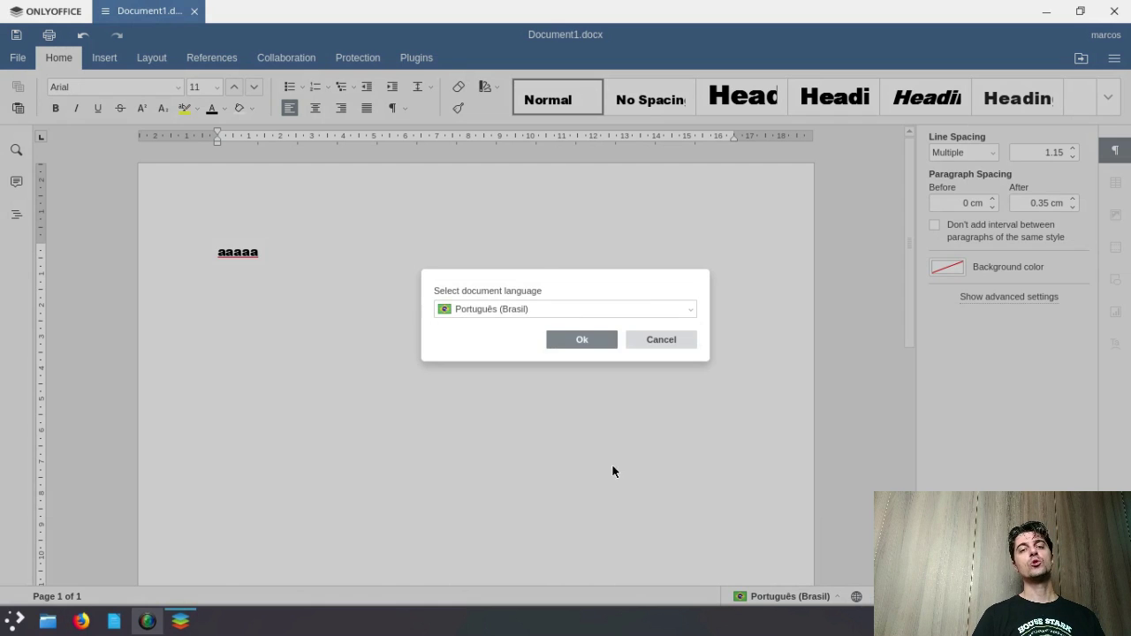
{"action": "left_click", "coordinate": [599, 345]}
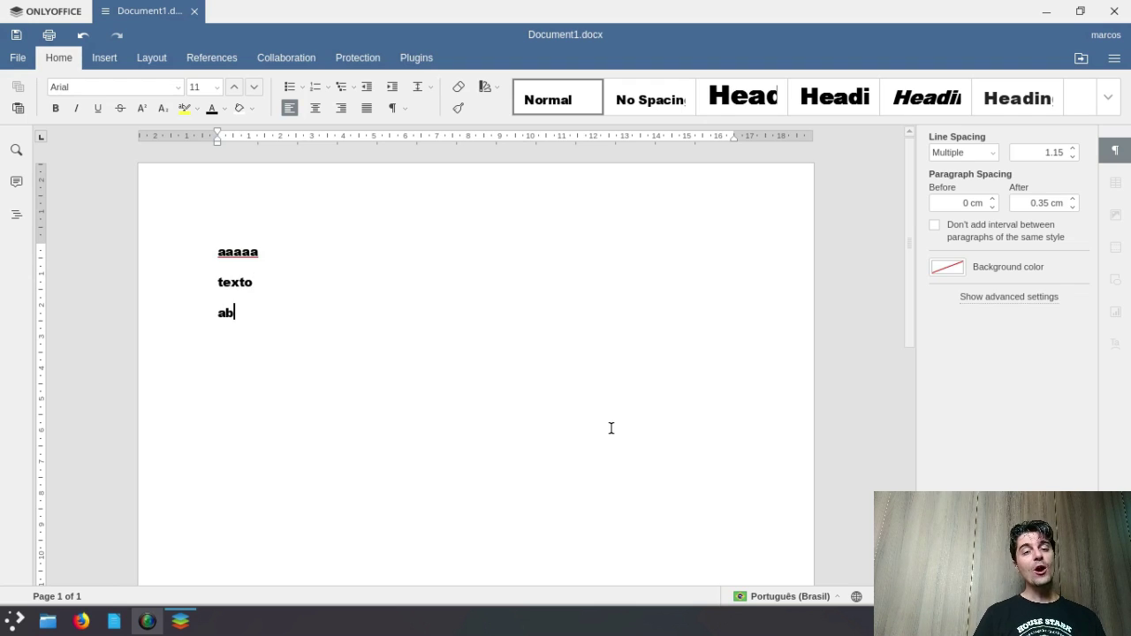
Complete the third line as "abbakjalksjda" and replace the misspelled "aaaaa" with the suggestion AAC.
{"action": "type", "text": "kjalksjda"}
{"action": "key", "text": "Return"}
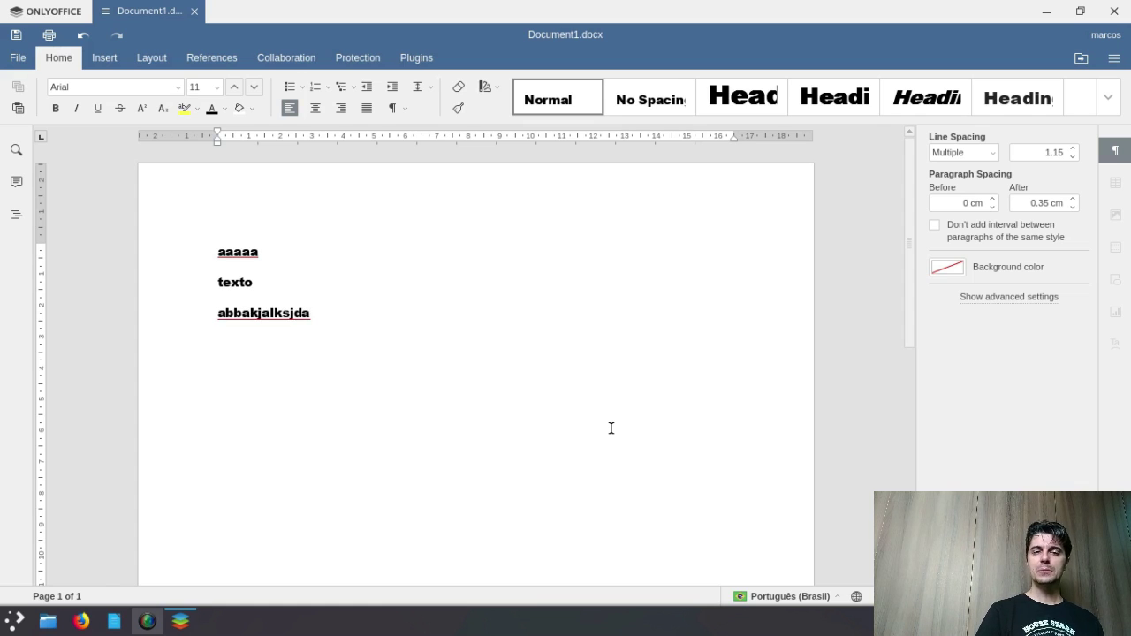
{"action": "double_click", "coordinate": [233, 285]}
{"action": "left_click", "coordinate": [235, 254]}
{"action": "right_click", "coordinate": [233, 252]}
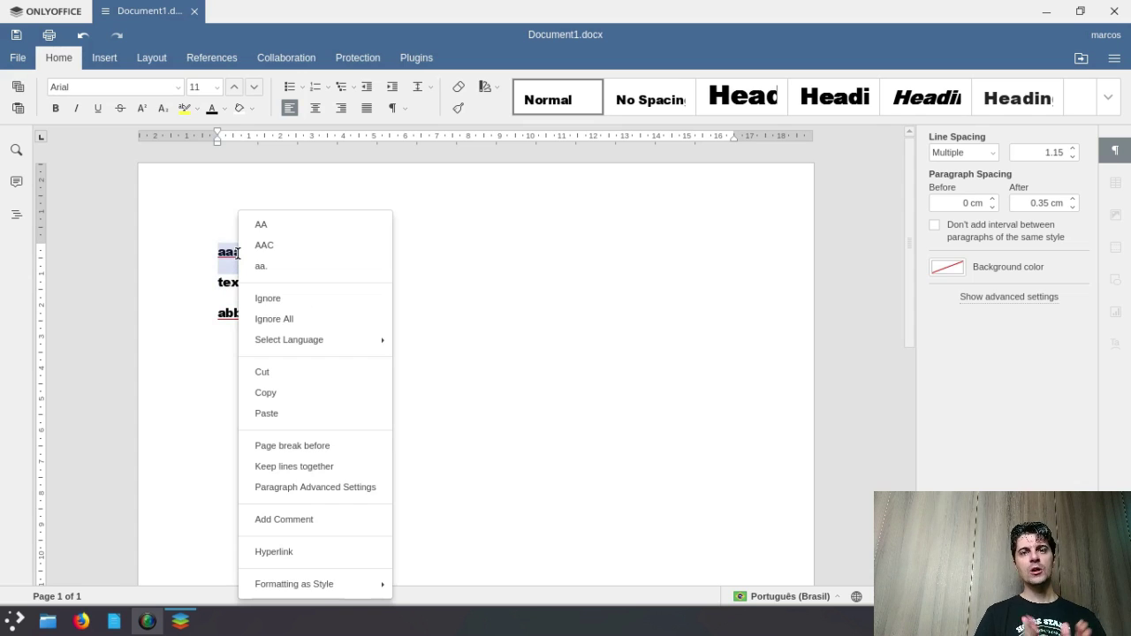
{"action": "left_click", "coordinate": [298, 245]}
Replace the misspelled "abbakjalksjda" with the suggestion jalandrabanda.
{"action": "double_click", "coordinate": [289, 317]}
{"action": "right_click", "coordinate": [263, 315]}
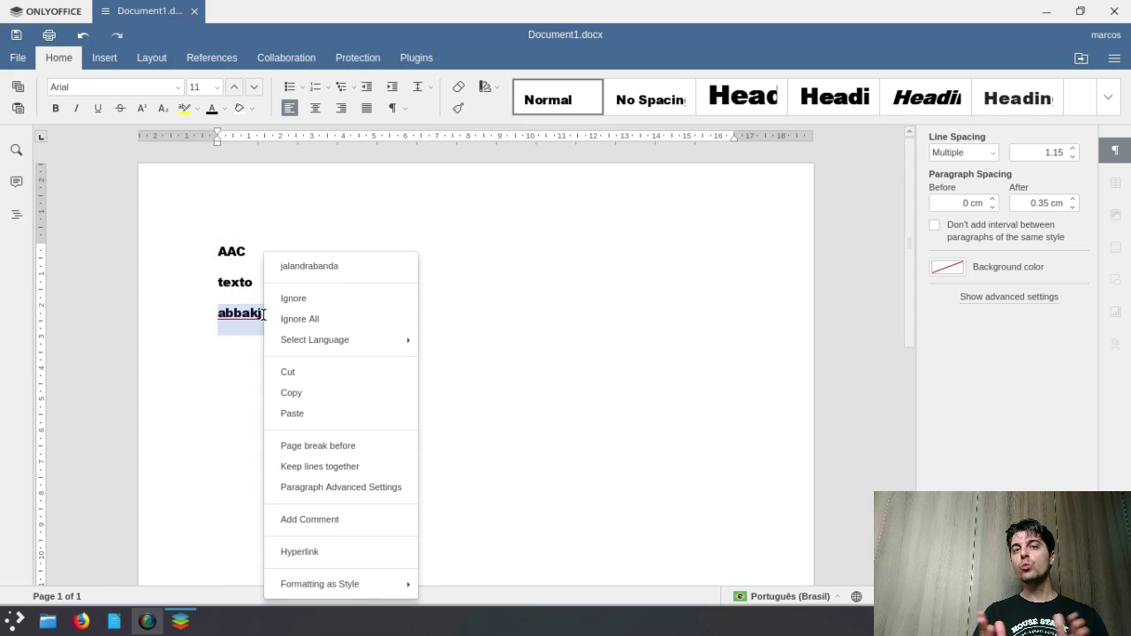
{"action": "left_click", "coordinate": [307, 266]}
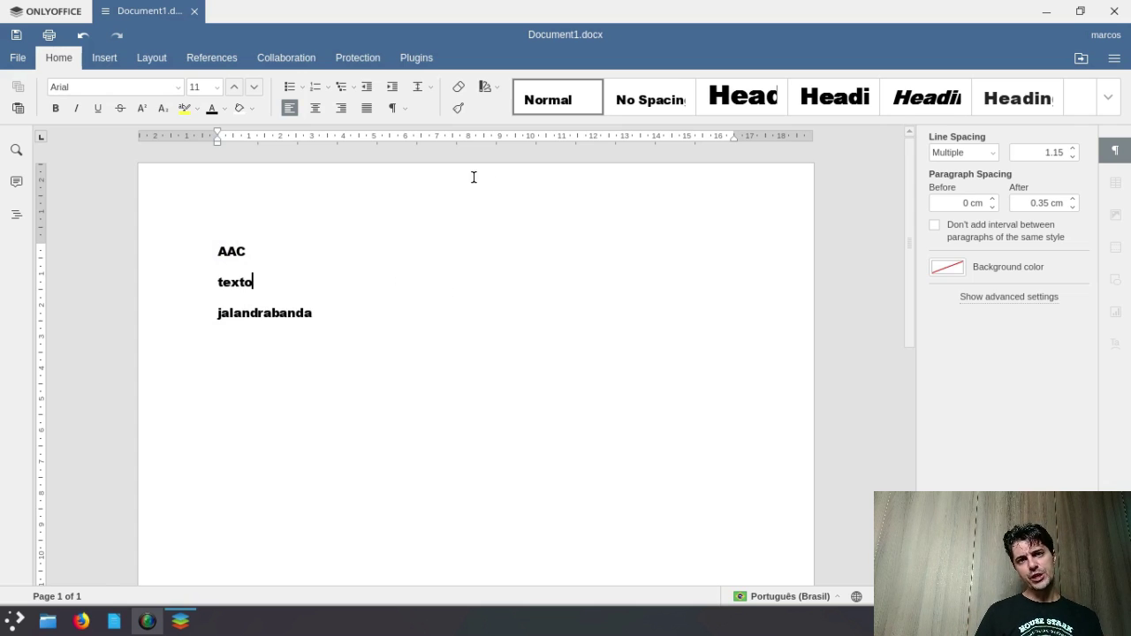
Try to insert a chart through the Chart Editor, closing it without saving.
{"action": "left_click", "coordinate": [144, 58]}
{"action": "left_click", "coordinate": [105, 58]}
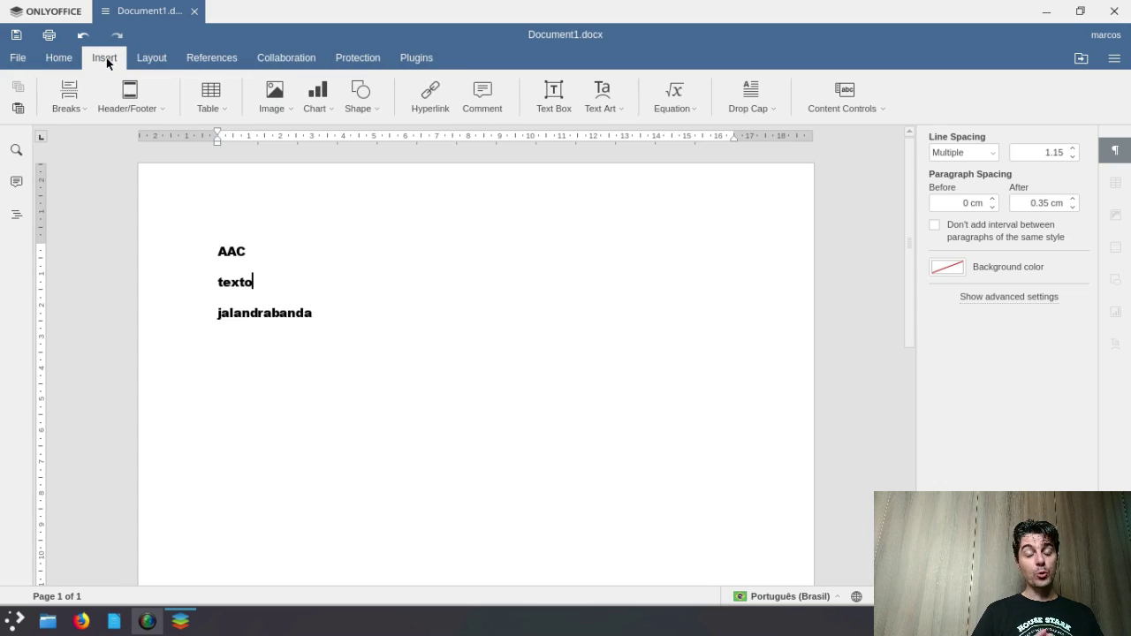
{"action": "left_click", "coordinate": [316, 94]}
{"action": "left_click", "coordinate": [378, 192]}
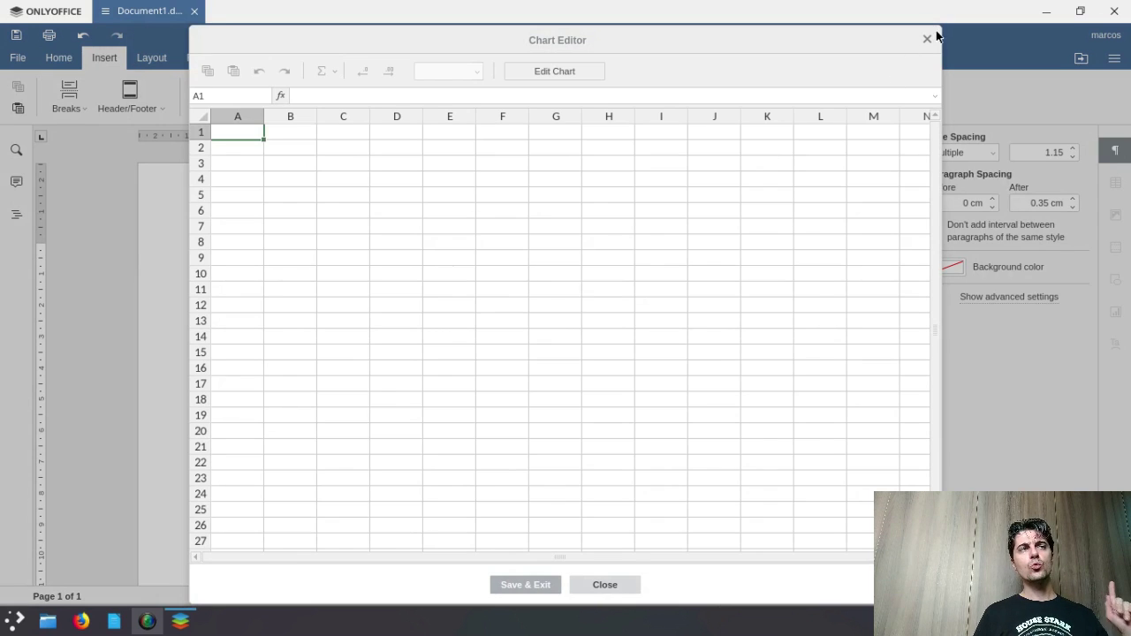
{"action": "left_click", "coordinate": [930, 40]}
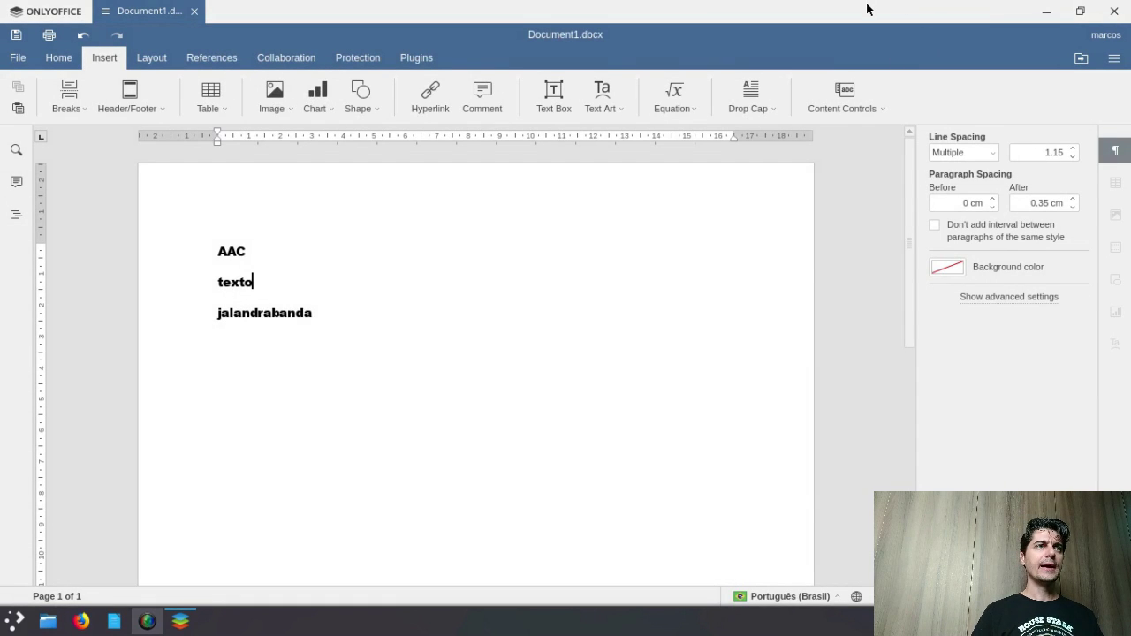
{"action": "left_click", "coordinate": [421, 57]}
{"action": "left_click", "coordinate": [360, 58]}
{"action": "left_click", "coordinate": [289, 58]}
{"action": "left_click", "coordinate": [213, 56]}
{"action": "left_click", "coordinate": [152, 59]}
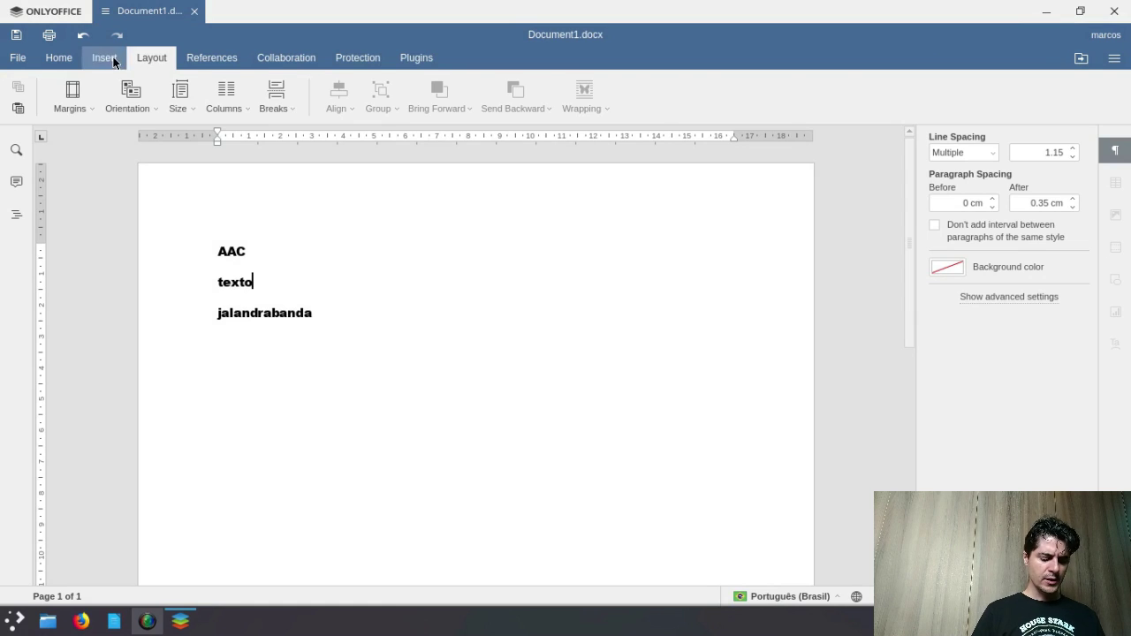
Add a page header with the text "sdfdsdfsdfs" and return to the document body.
{"action": "left_click", "coordinate": [113, 59]}
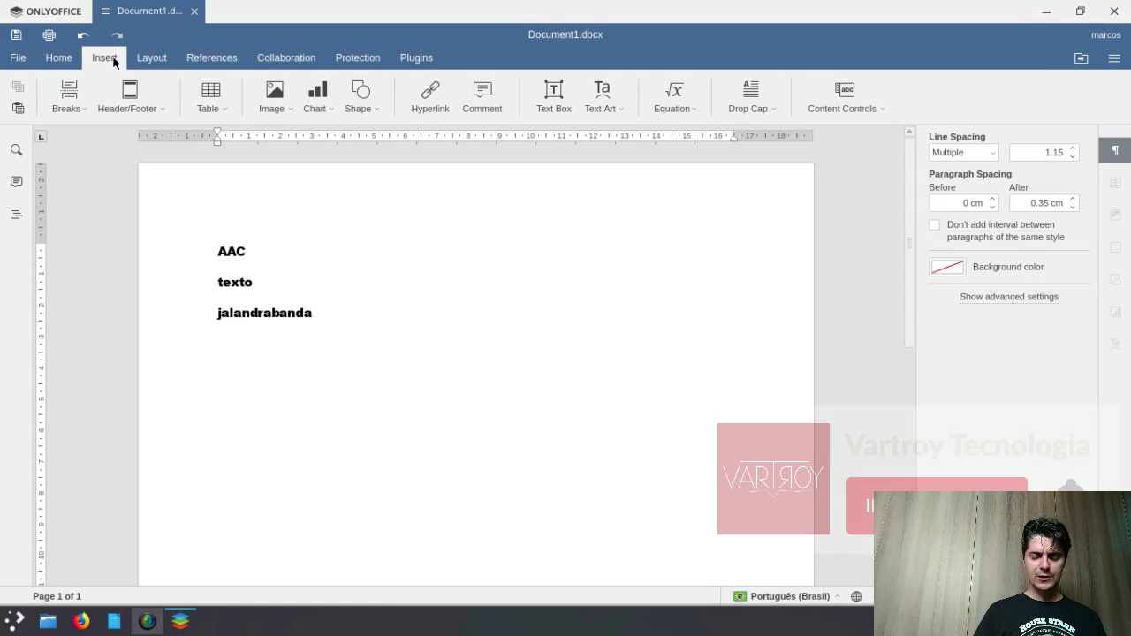
{"action": "left_click", "coordinate": [141, 108]}
{"action": "left_click", "coordinate": [149, 137]}
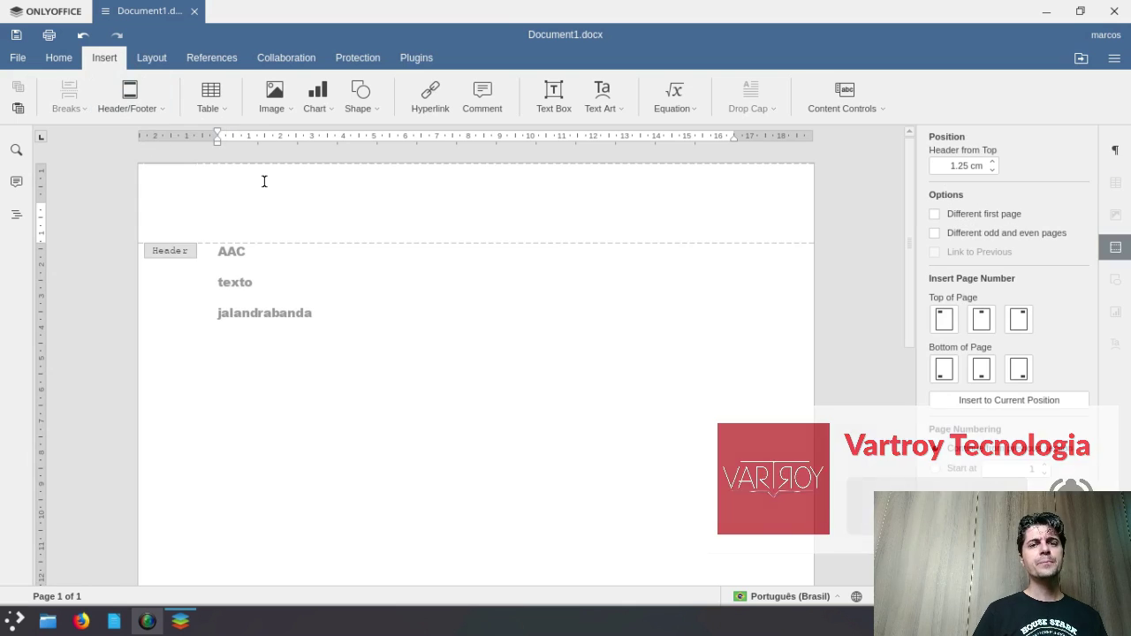
{"action": "type", "text": "sdfdsdfsdfs"}
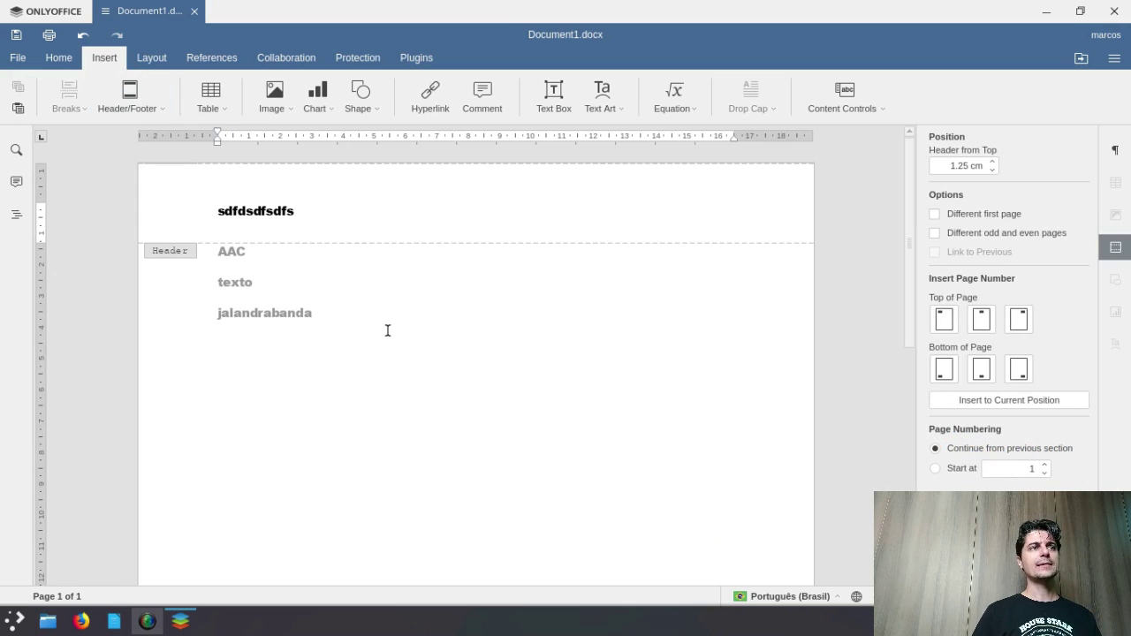
{"action": "left_click", "coordinate": [388, 328]}
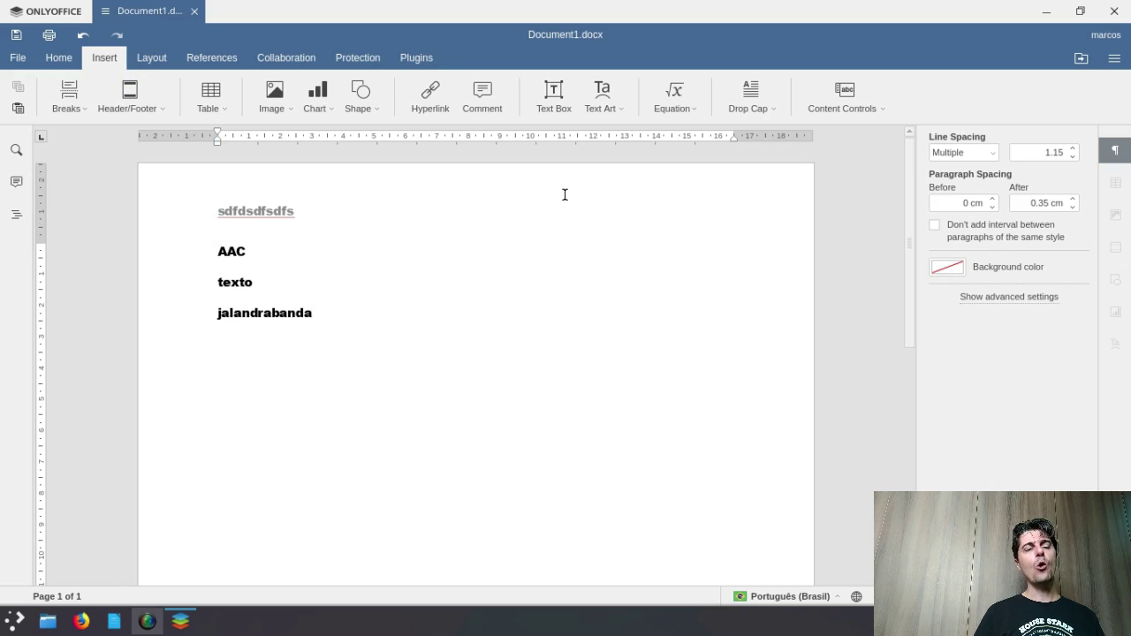
{"action": "double_click", "coordinate": [232, 252]}
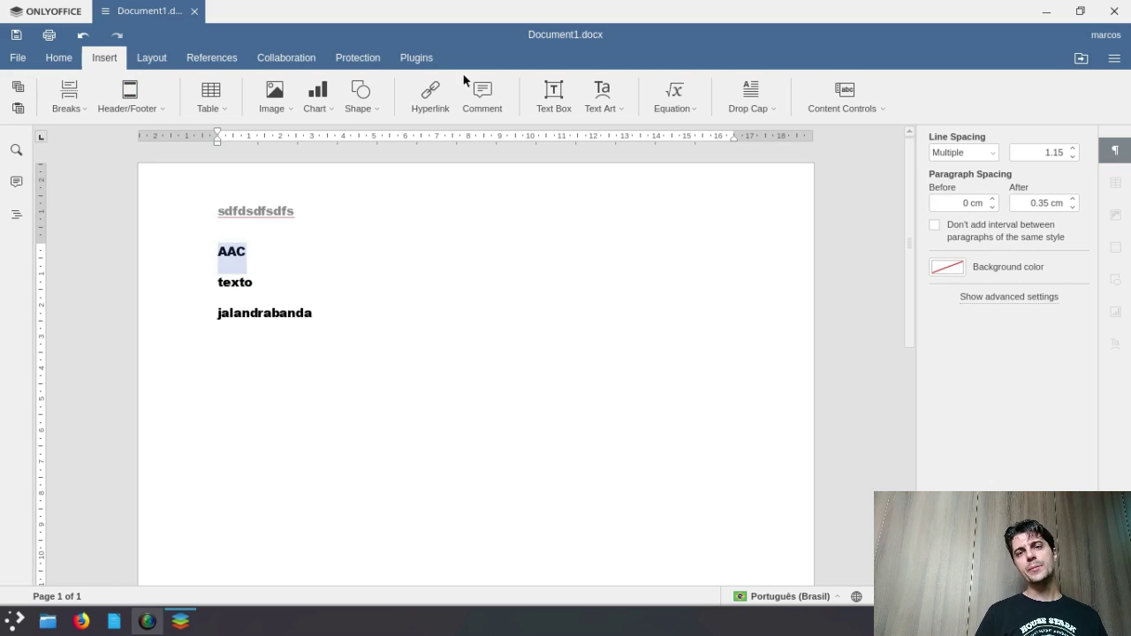
{"action": "left_click", "coordinate": [57, 59]}
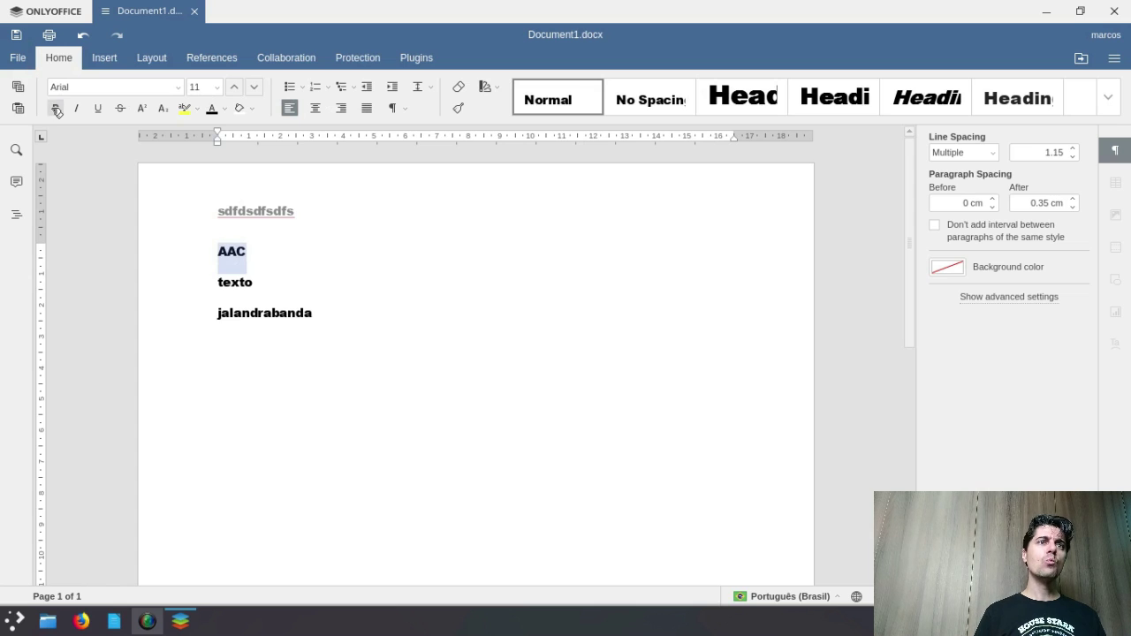
{"action": "left_click", "coordinate": [384, 270]}
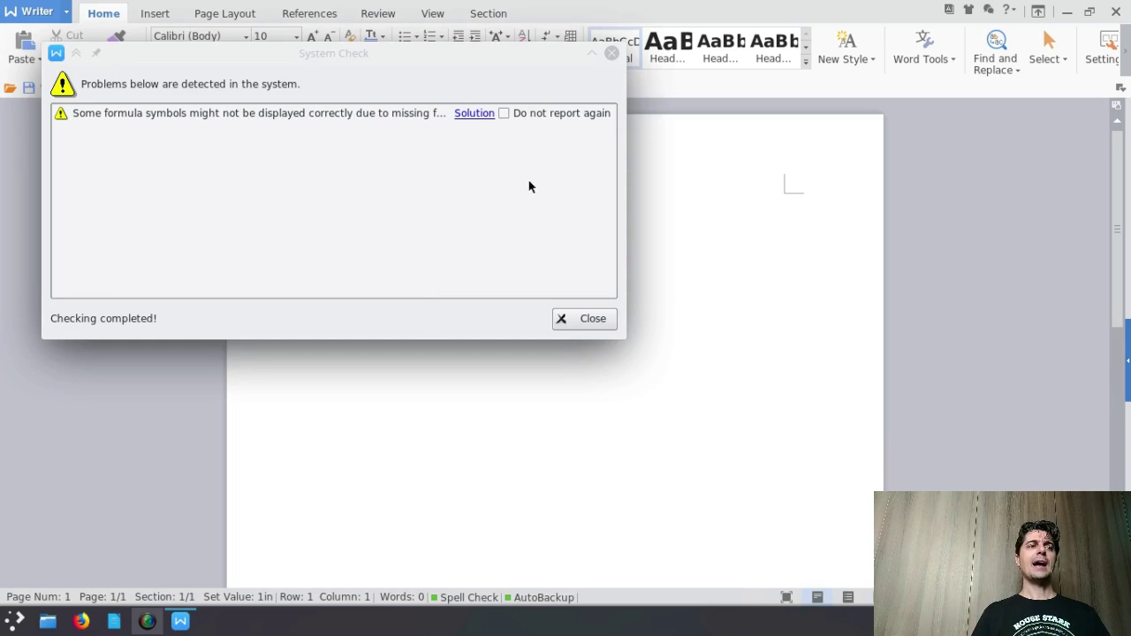
Close WPS Writer's System Check with the formula symbol problem set to not report again, and look through the command groups.
{"action": "left_click", "coordinate": [505, 113]}
{"action": "left_click", "coordinate": [563, 319]}
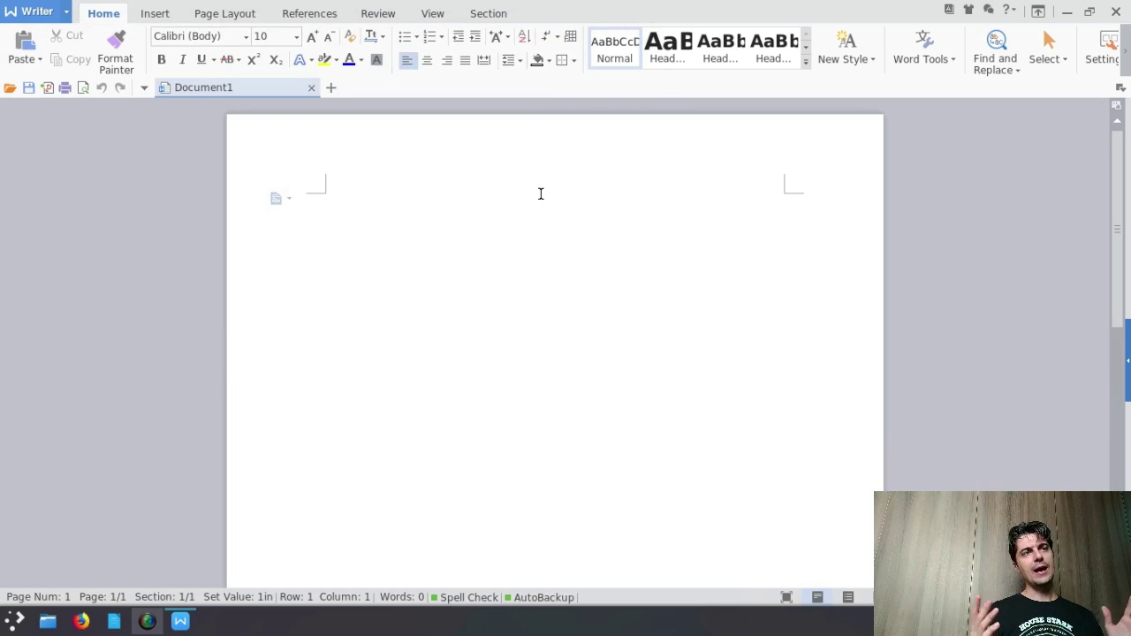
{"action": "left_click", "coordinate": [474, 14]}
{"action": "left_click", "coordinate": [437, 11]}
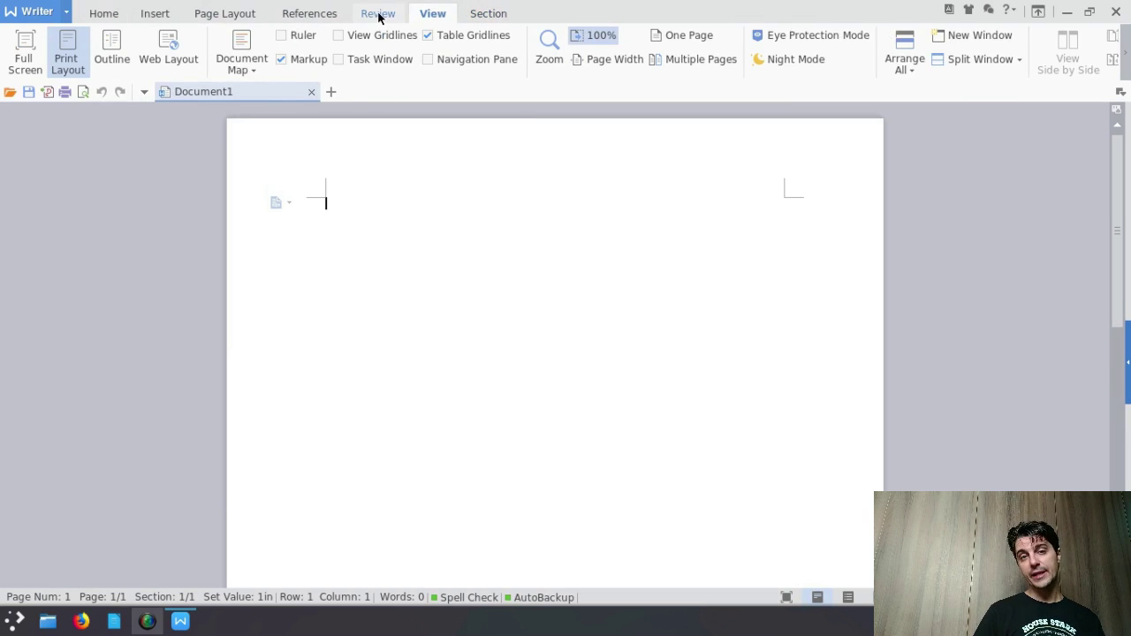
{"action": "left_click", "coordinate": [378, 14]}
{"action": "left_click", "coordinate": [478, 14]}
{"action": "left_click", "coordinate": [102, 15]}
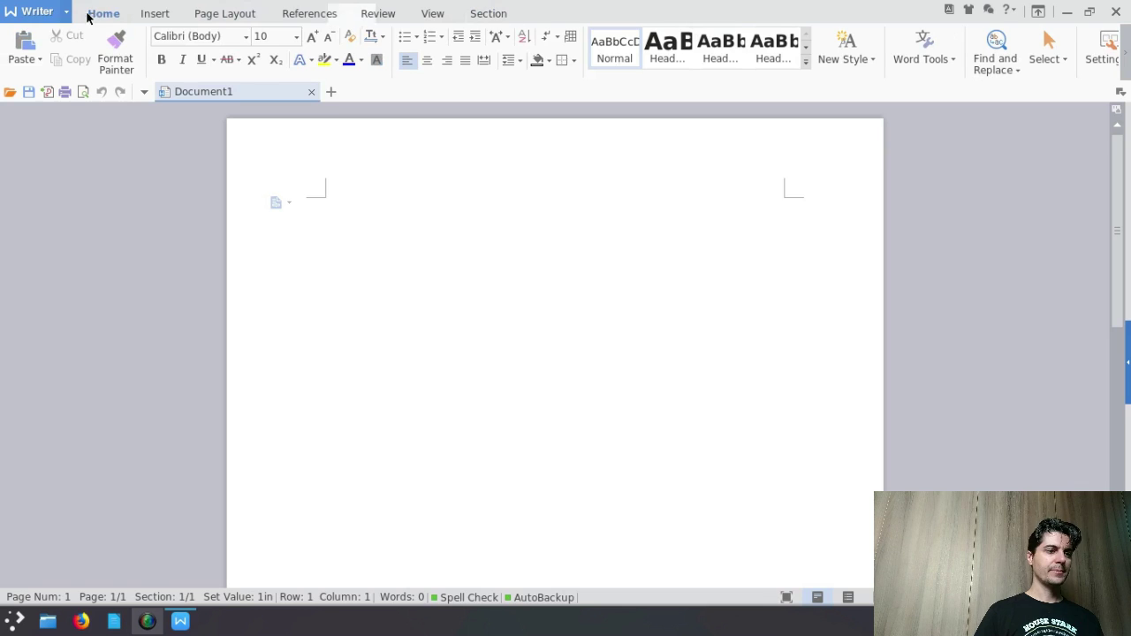
Show the version and license information about WPS Writer.
{"action": "left_click", "coordinate": [37, 11]}
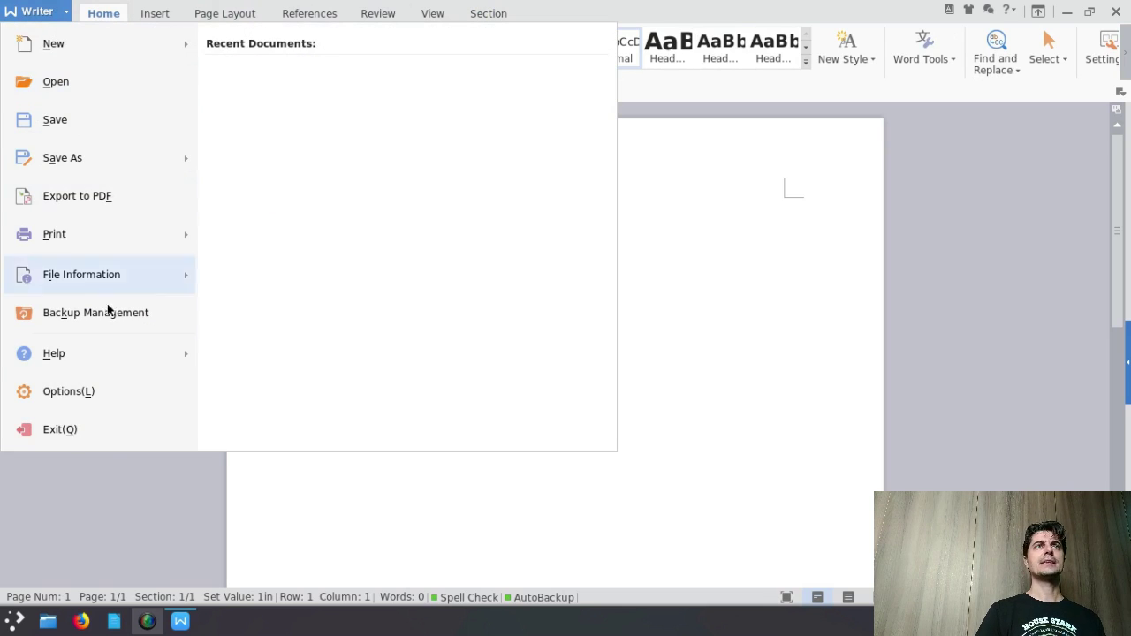
{"action": "mouse_move", "coordinate": [103, 350]}
{"action": "left_click", "coordinate": [340, 235]}
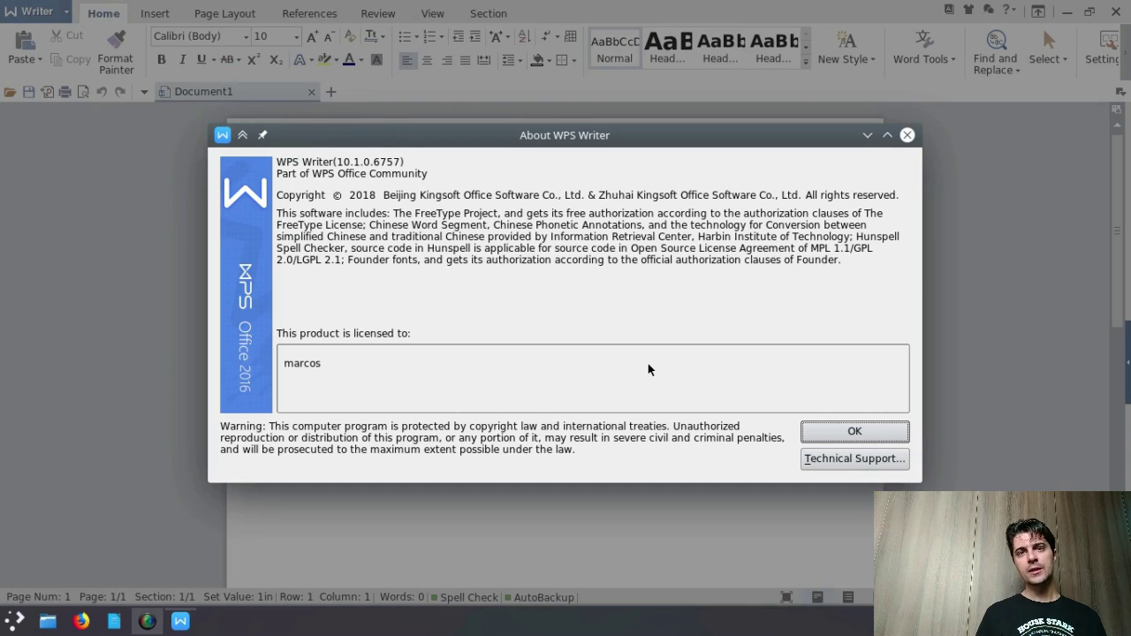
Close the version information, enter "aaaa" in the blank document and check the spelling suggestions for it.
{"action": "left_click", "coordinate": [853, 431]}
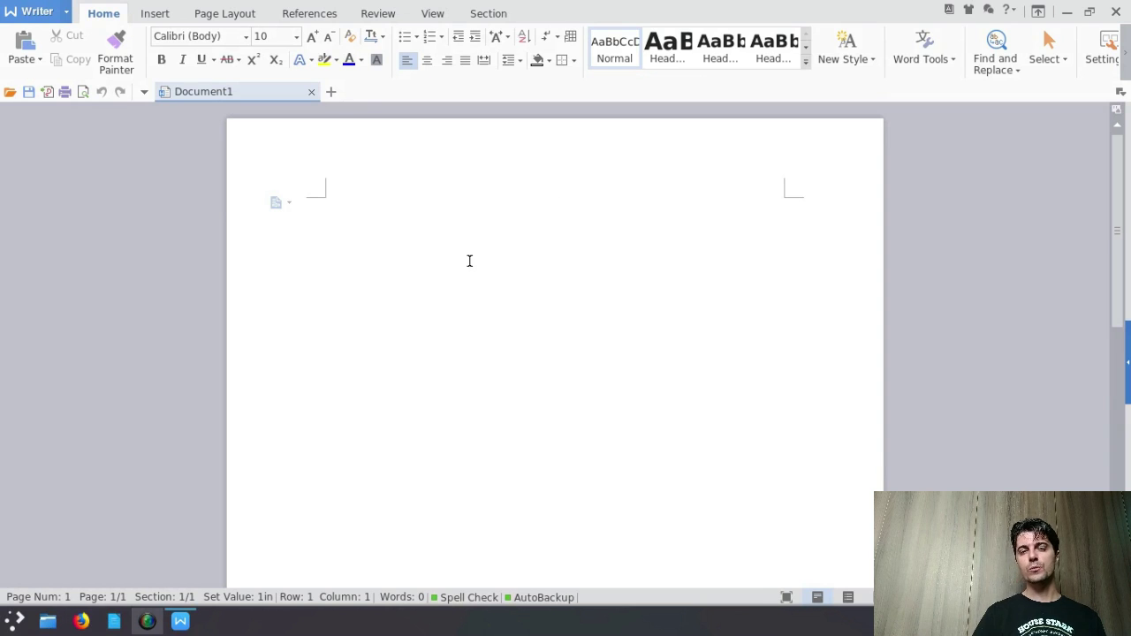
{"action": "type", "text": "aaaa"}
{"action": "double_click", "coordinate": [327, 204]}
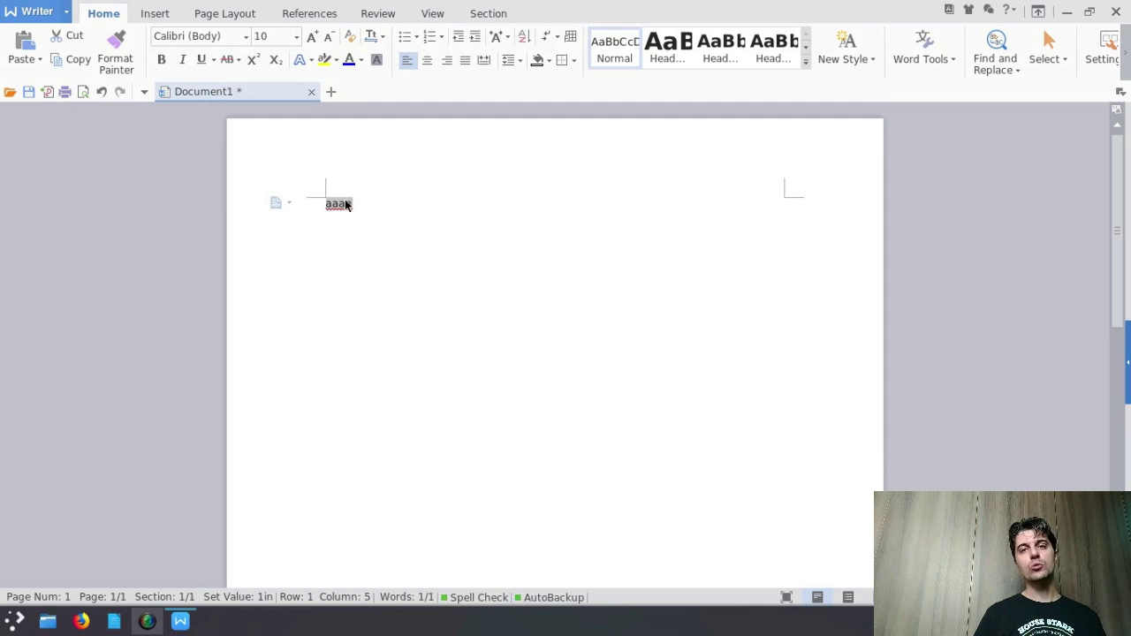
{"action": "right_click", "coordinate": [346, 204]}
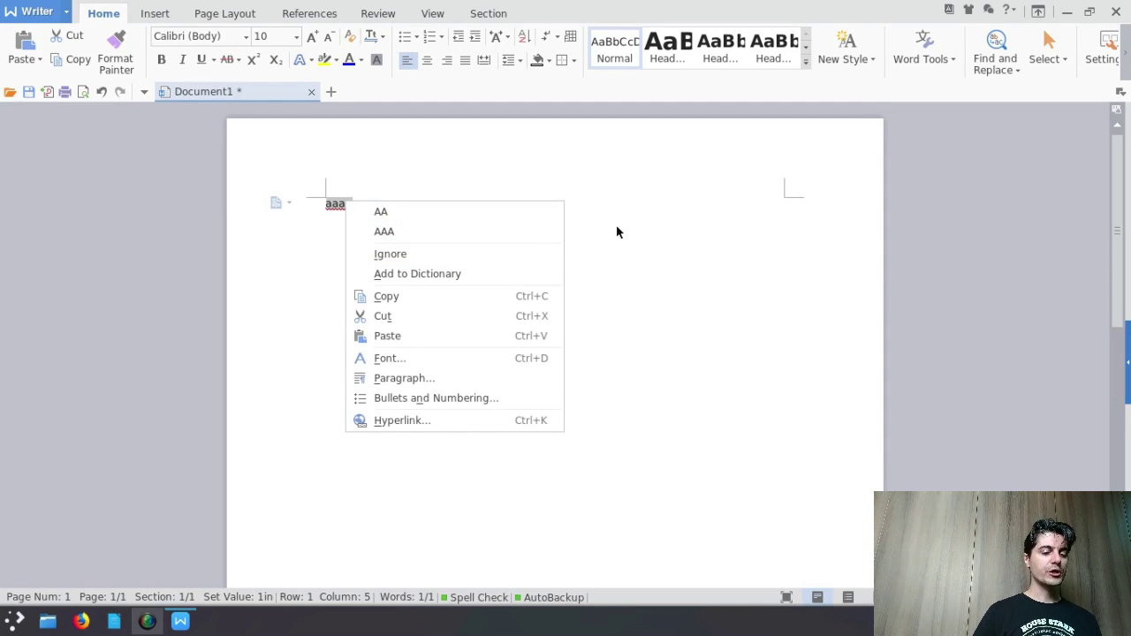
{"action": "left_click", "coordinate": [707, 257]}
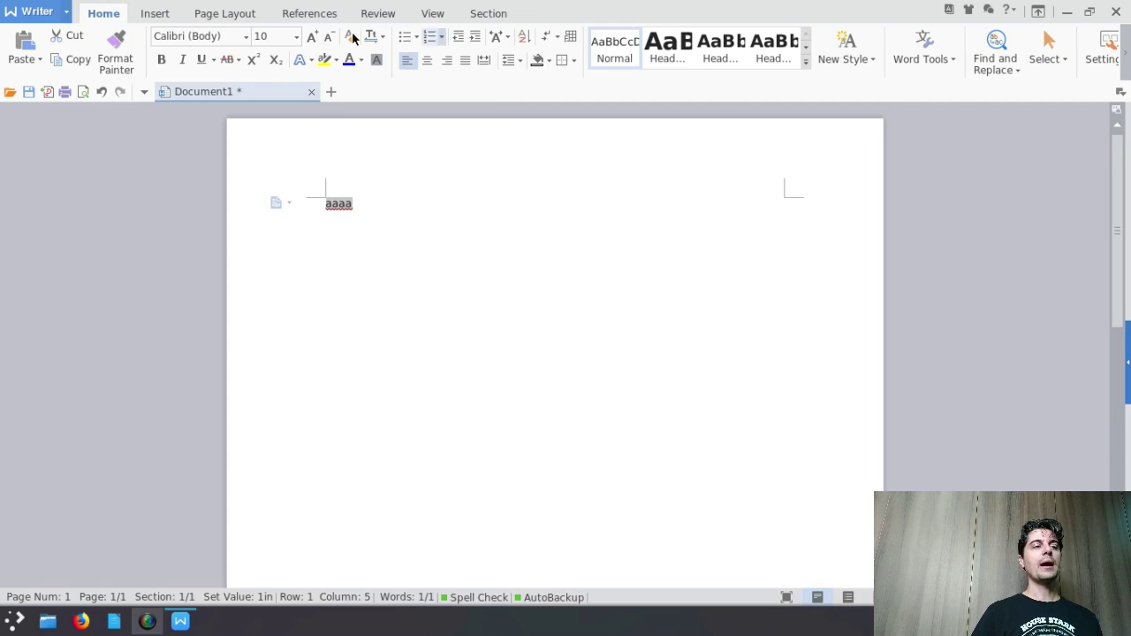
{"action": "left_click", "coordinate": [460, 294]}
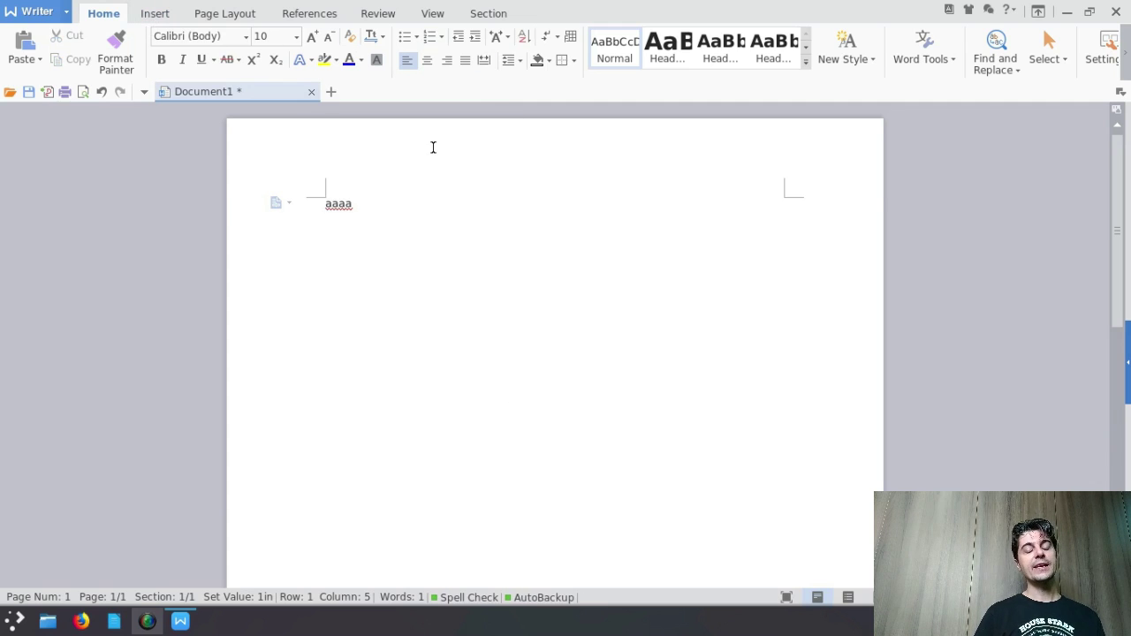
Add the lines "th dhf", "uiogyipf" and "abracadabra" below the first line in the document body.
{"action": "double_click", "coordinate": [433, 146]}
{"action": "double_click", "coordinate": [433, 281]}
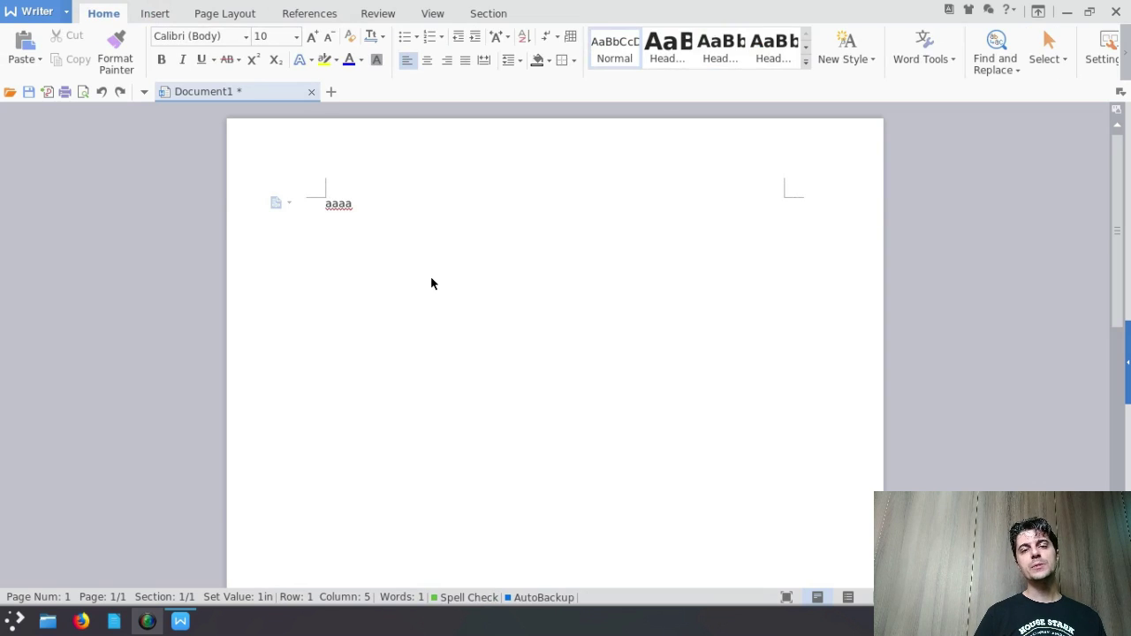
{"action": "key", "text": "Return"}
{"action": "type", "text": "th dhf"}
{"action": "key", "text": "Return"}
{"action": "type", "text": "uiogyipf"}
{"action": "key", "text": "Return"}
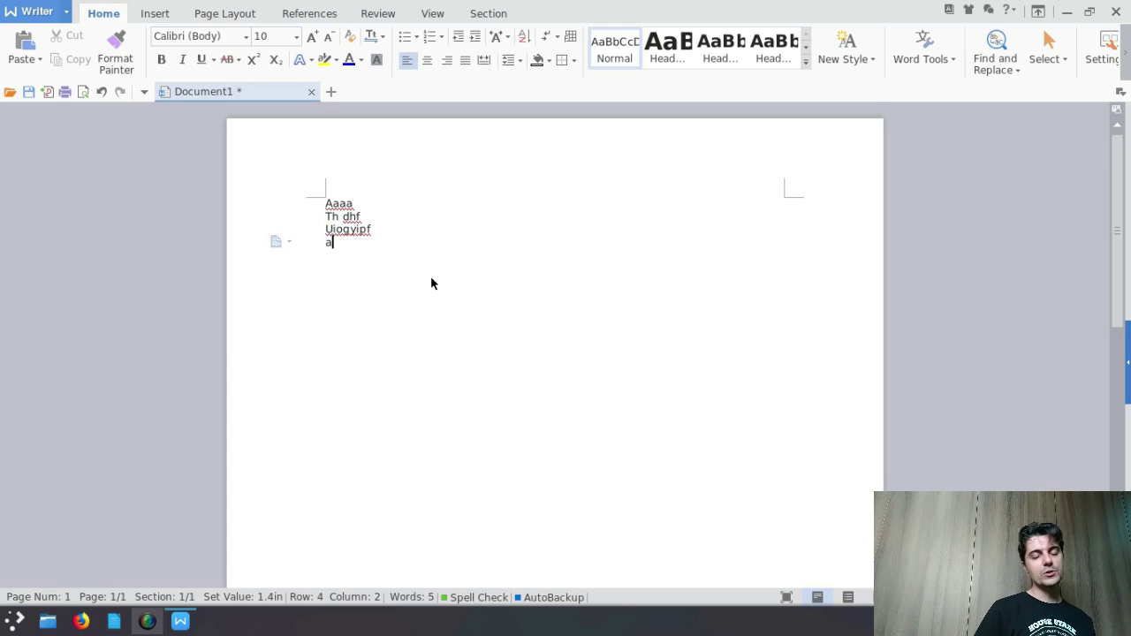
{"action": "type", "text": "abra"}
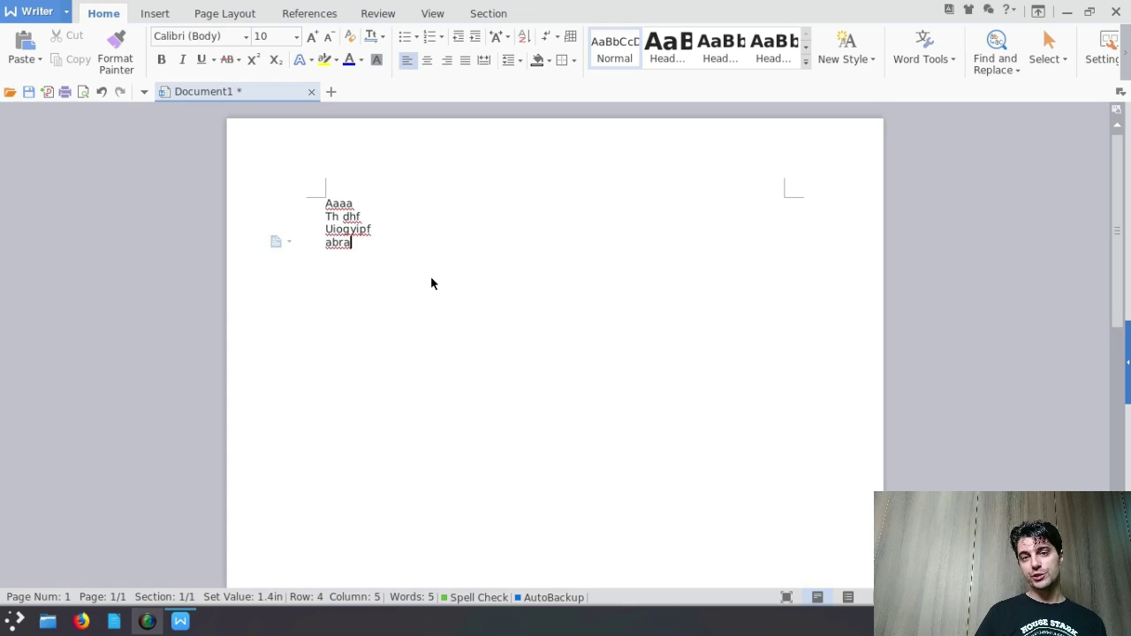
{"action": "type", "text": "cadabra"}
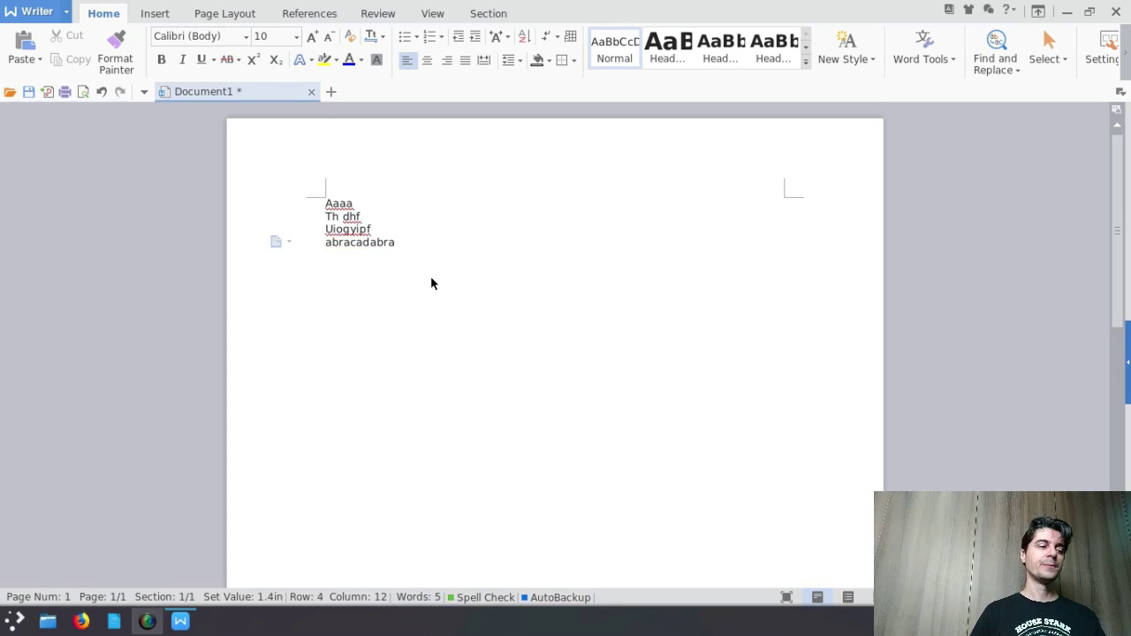
{"action": "key", "text": "Return"}
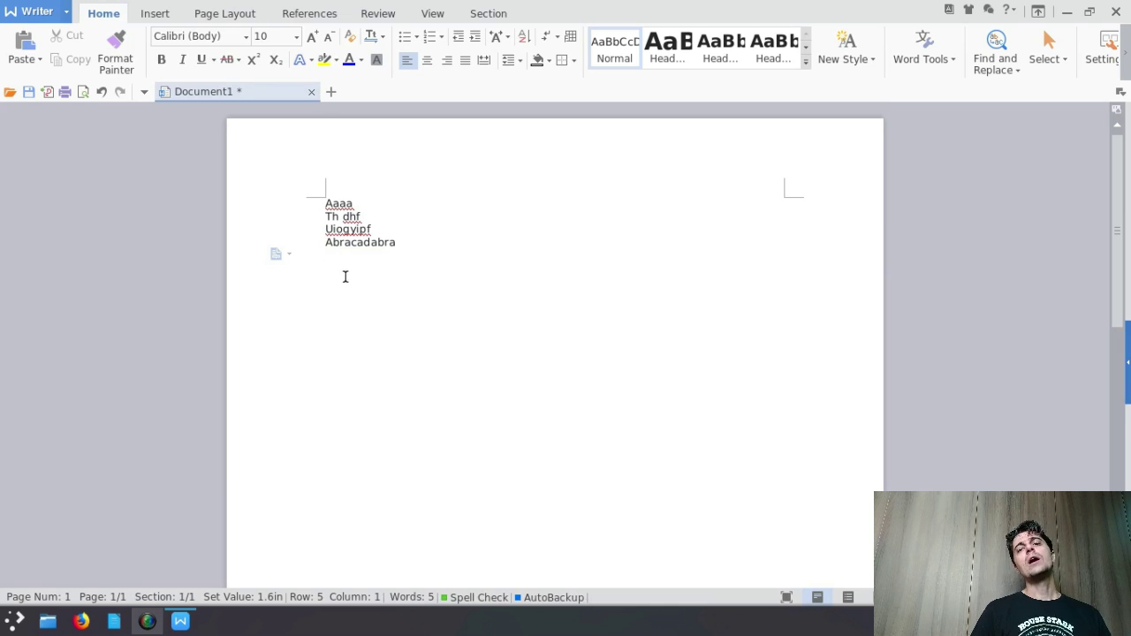
Select the word "Abracadabra" and check the context and paragraph layout options available for it.
{"action": "left_click", "coordinate": [362, 244]}
{"action": "right_click", "coordinate": [364, 244]}
{"action": "double_click", "coordinate": [347, 244]}
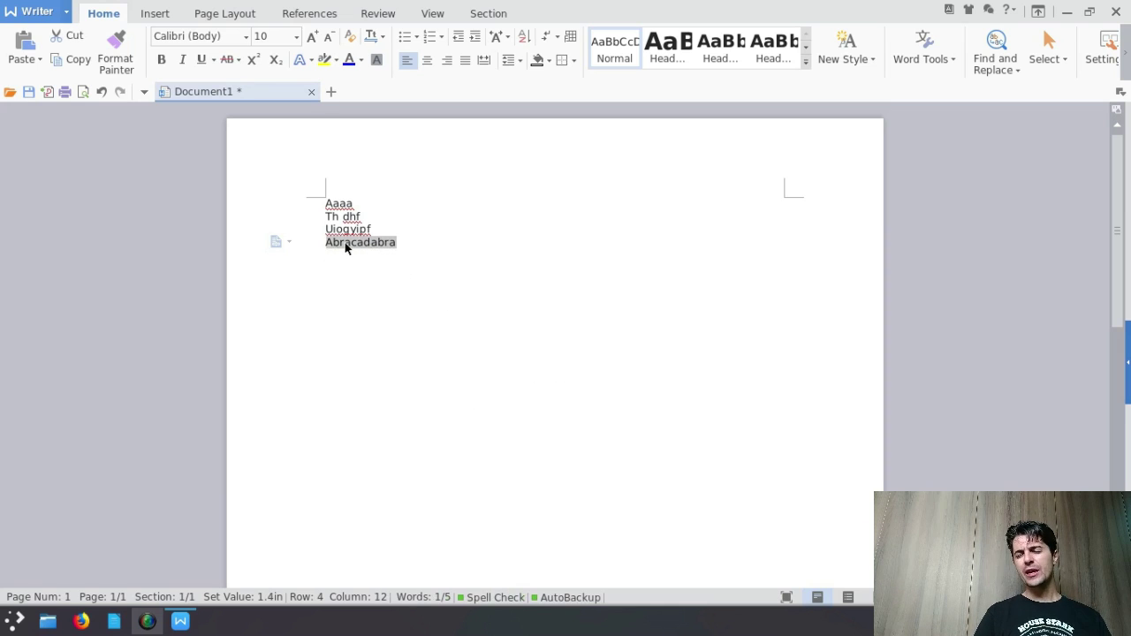
{"action": "left_click", "coordinate": [281, 242]}
{"action": "left_click", "coordinate": [281, 242]}
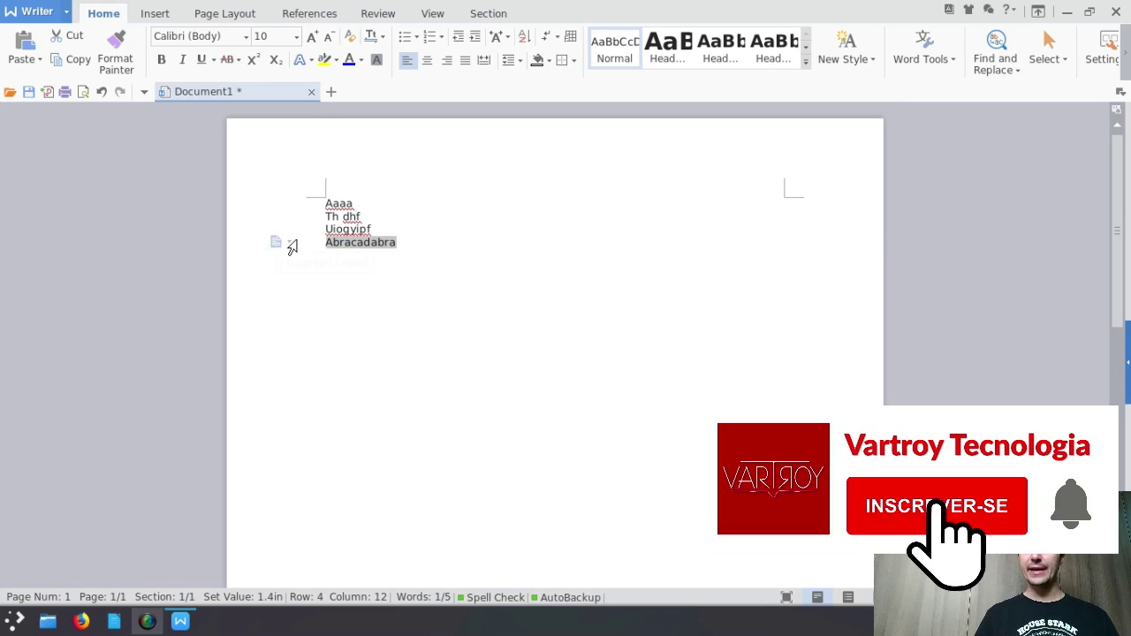
{"action": "left_click", "coordinate": [568, 245]}
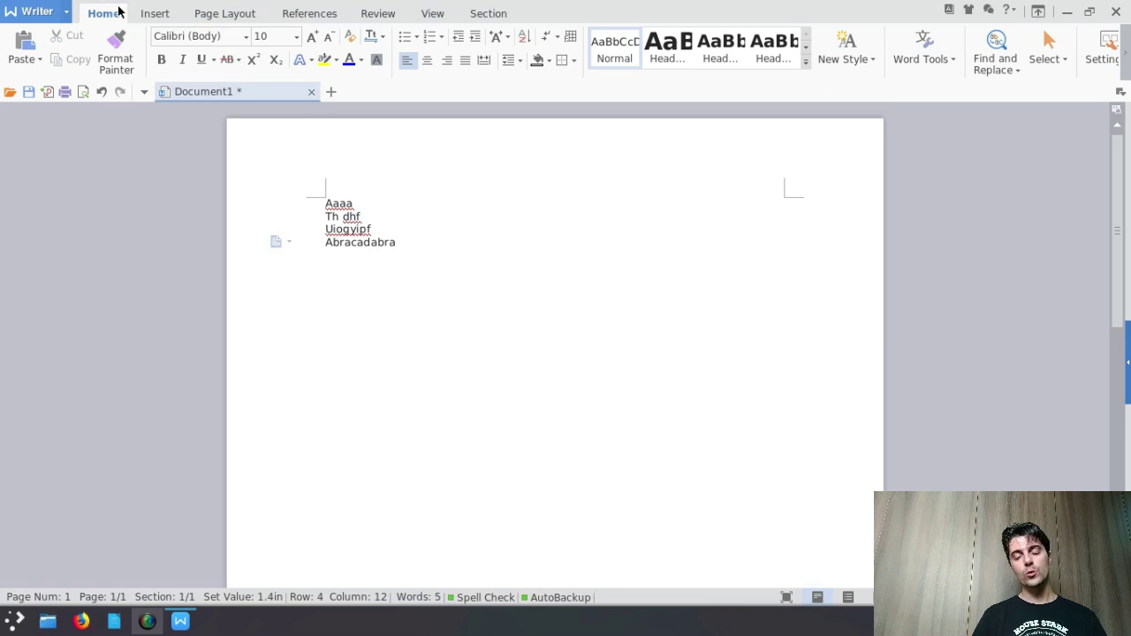
Draw a rectangle shape on the page and move it to the area below the text lines.
{"action": "left_click", "coordinate": [156, 14]}
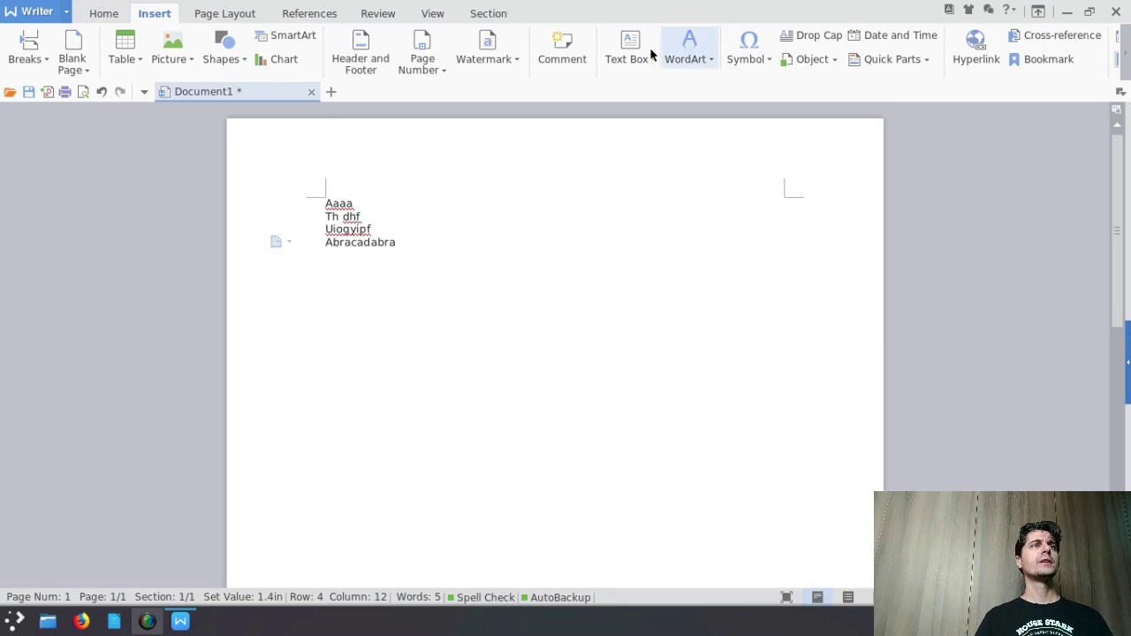
{"action": "left_click", "coordinate": [221, 58]}
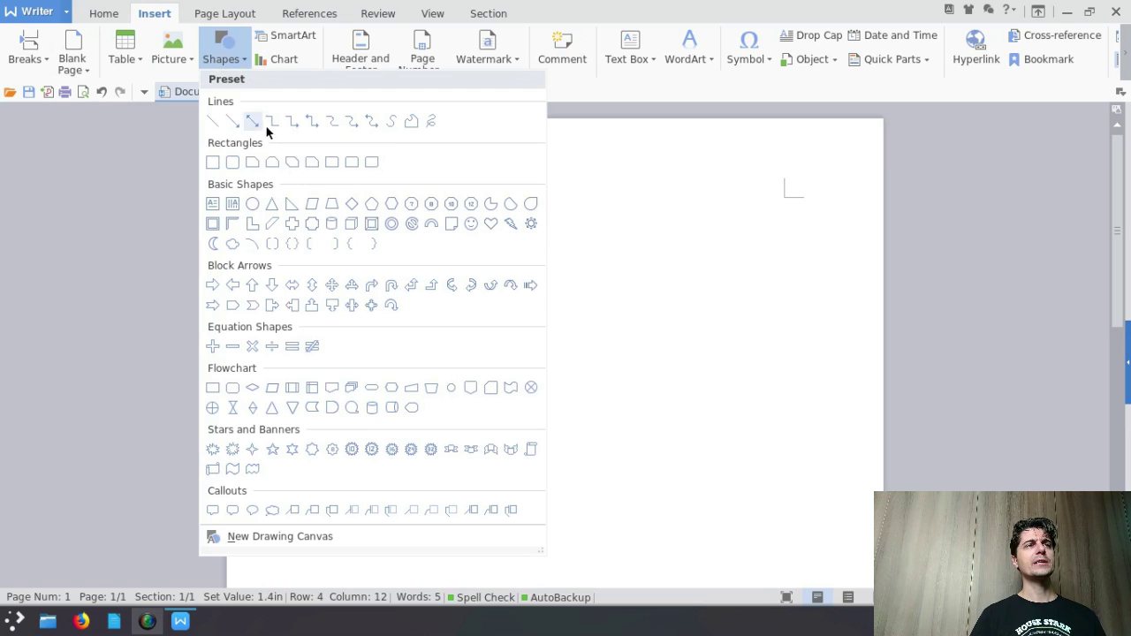
{"action": "left_click", "coordinate": [212, 161]}
{"action": "left_click_drag", "start_coordinate": [528, 281], "coordinate": [717, 405]}
{"action": "left_click_drag", "start_coordinate": [632, 333], "coordinate": [596, 393]}
{"action": "left_click", "coordinate": [503, 267]}
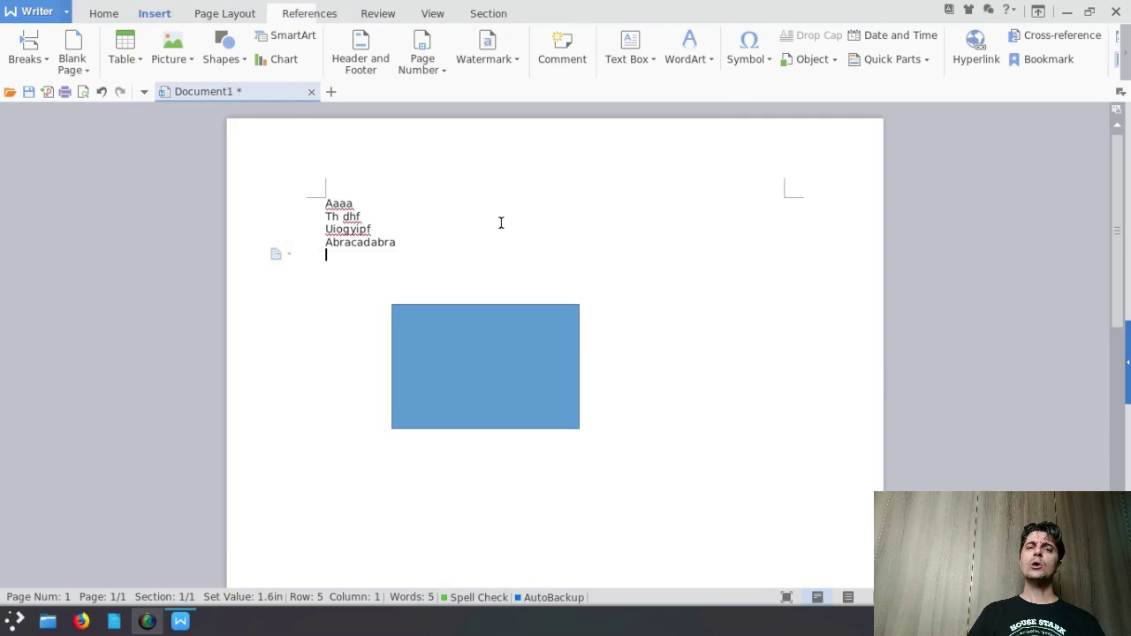
Look through the page layout and reference commands, and choose a different spell check language.
{"action": "left_click", "coordinate": [217, 11]}
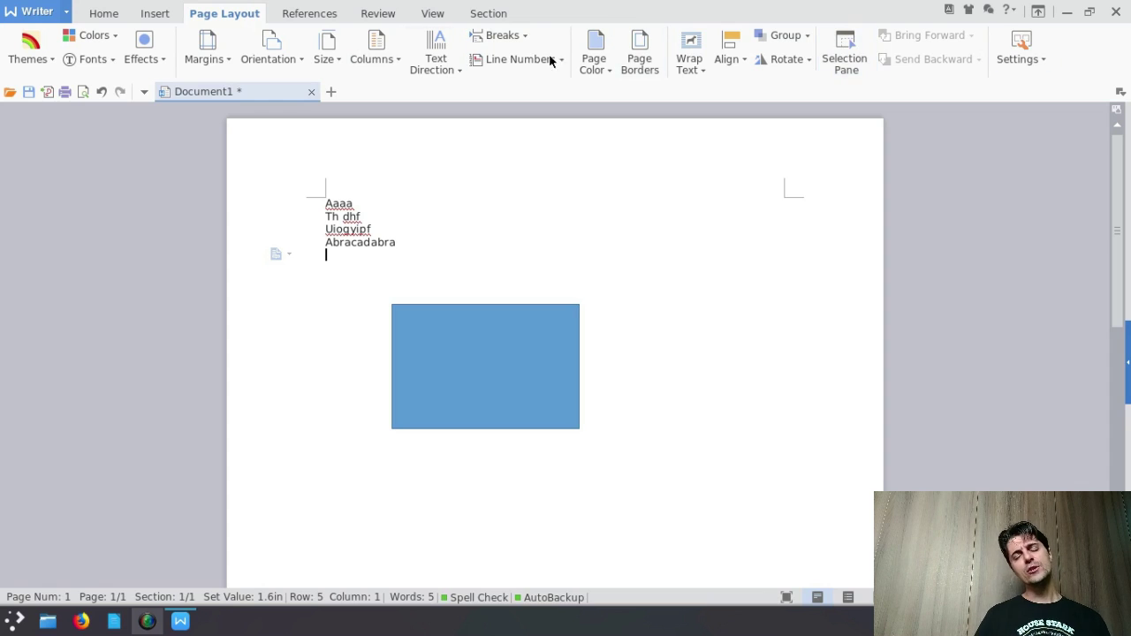
{"action": "left_click", "coordinate": [305, 14]}
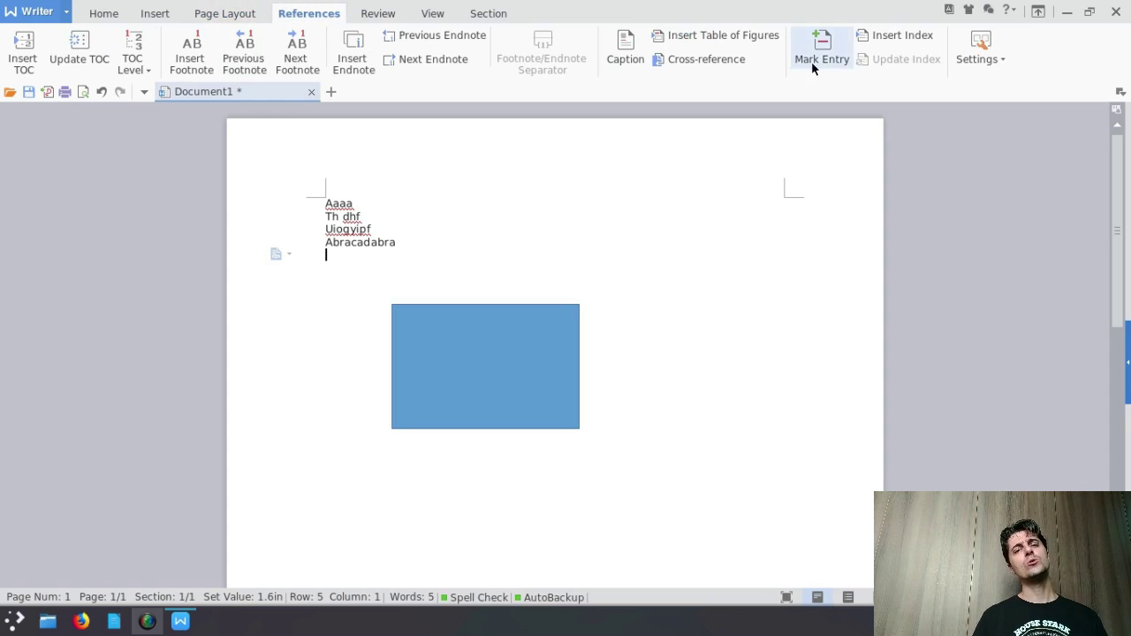
{"action": "left_click", "coordinate": [386, 16]}
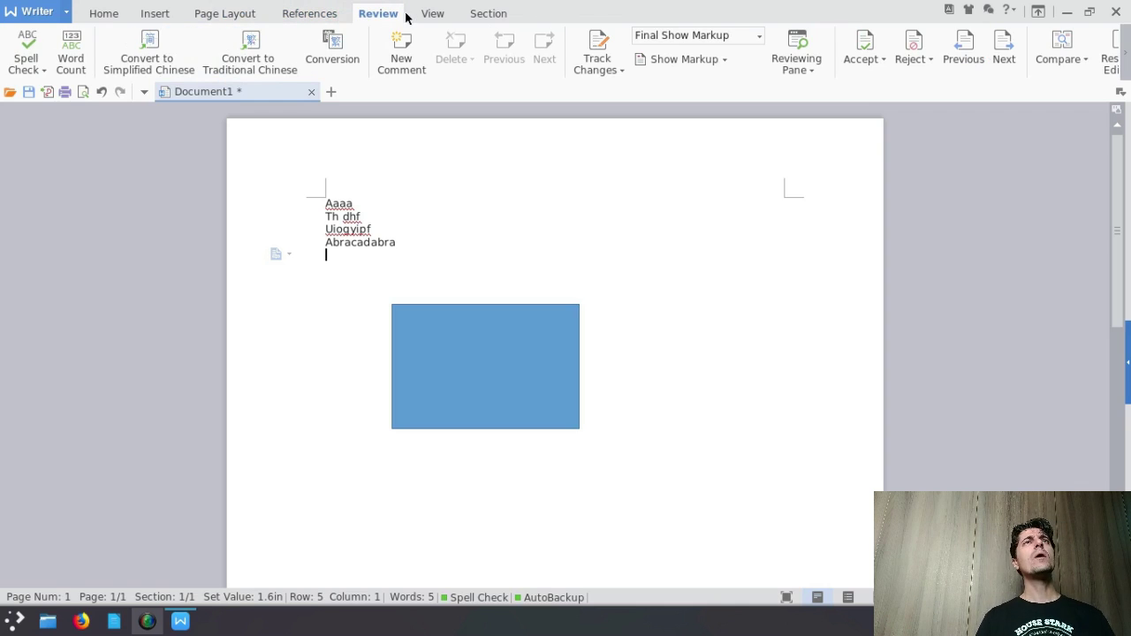
{"action": "left_click", "coordinate": [40, 70]}
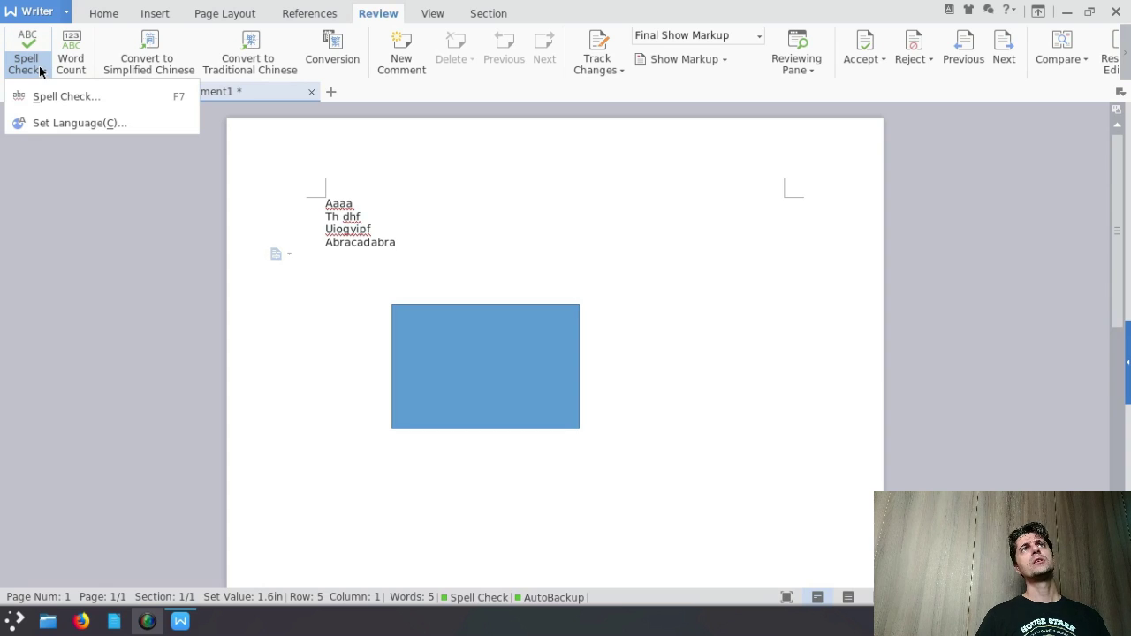
{"action": "left_click", "coordinate": [57, 123]}
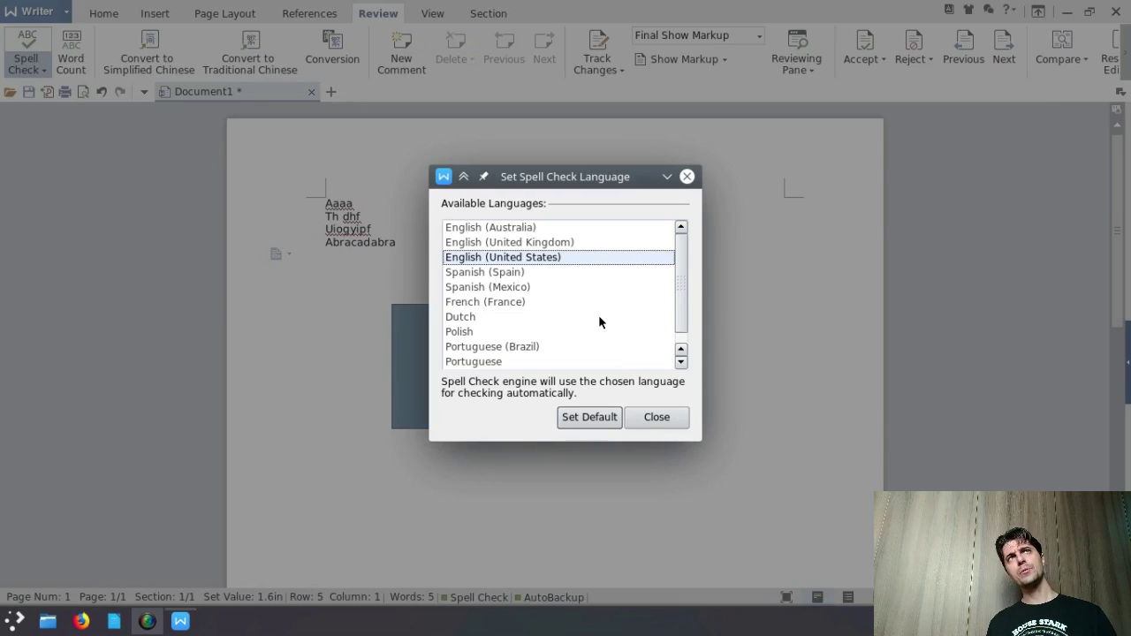
{"action": "scroll", "coordinate": [598, 323], "scroll_direction": "down", "scroll_amount": 1}
{"action": "double_click", "coordinate": [508, 332]}
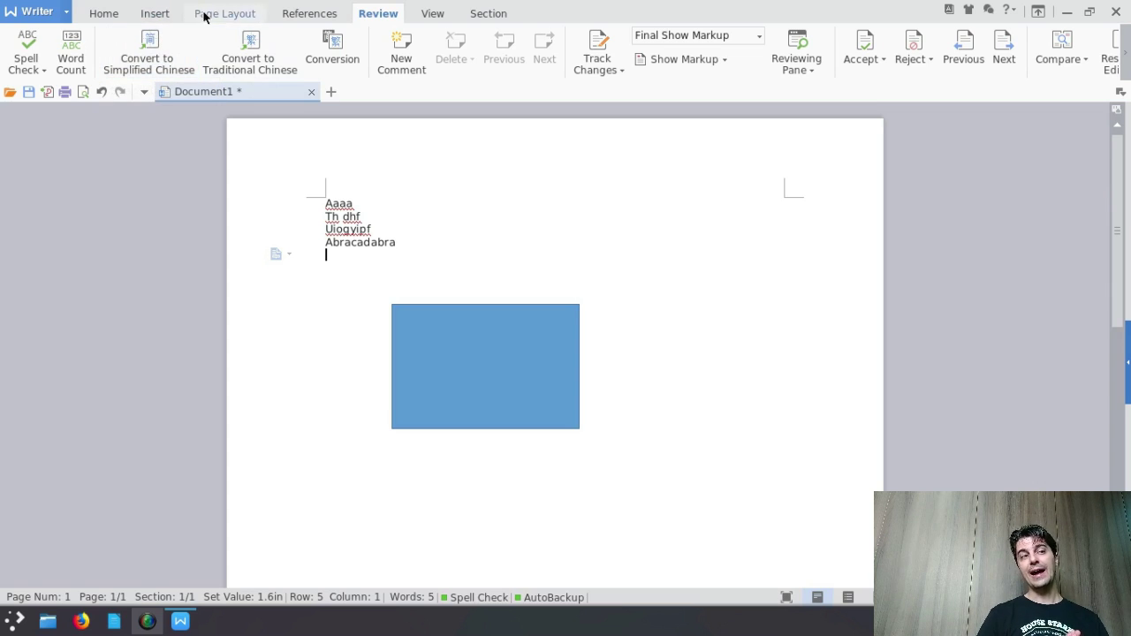
Insert the Cubical business cover page before the text and review the resulting pages.
{"action": "left_click", "coordinate": [435, 13]}
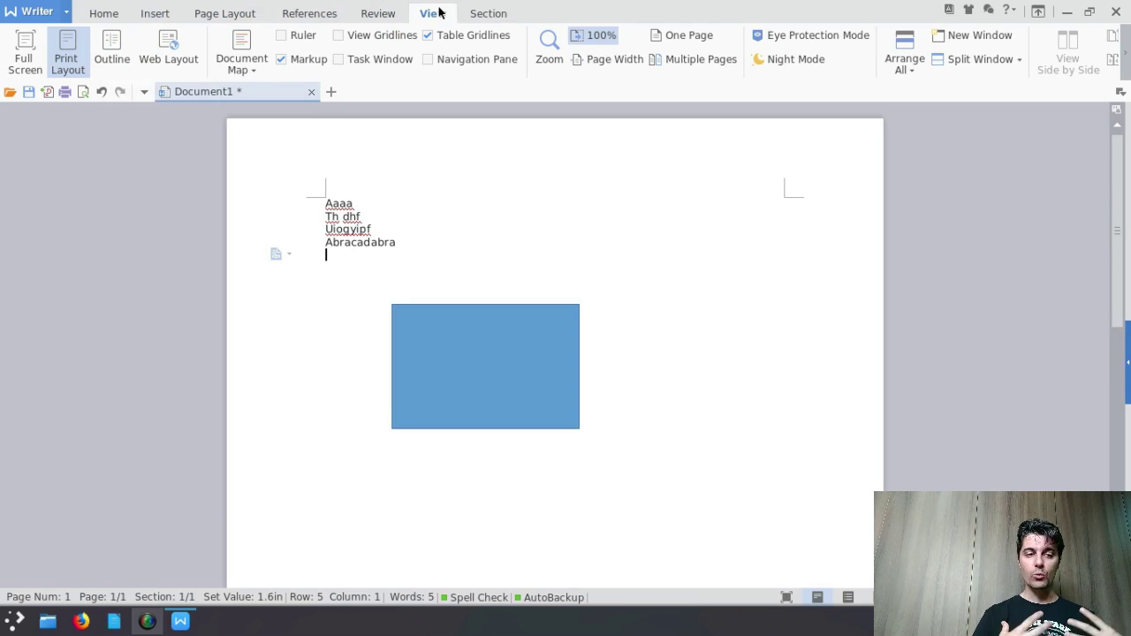
{"action": "left_click", "coordinate": [473, 12]}
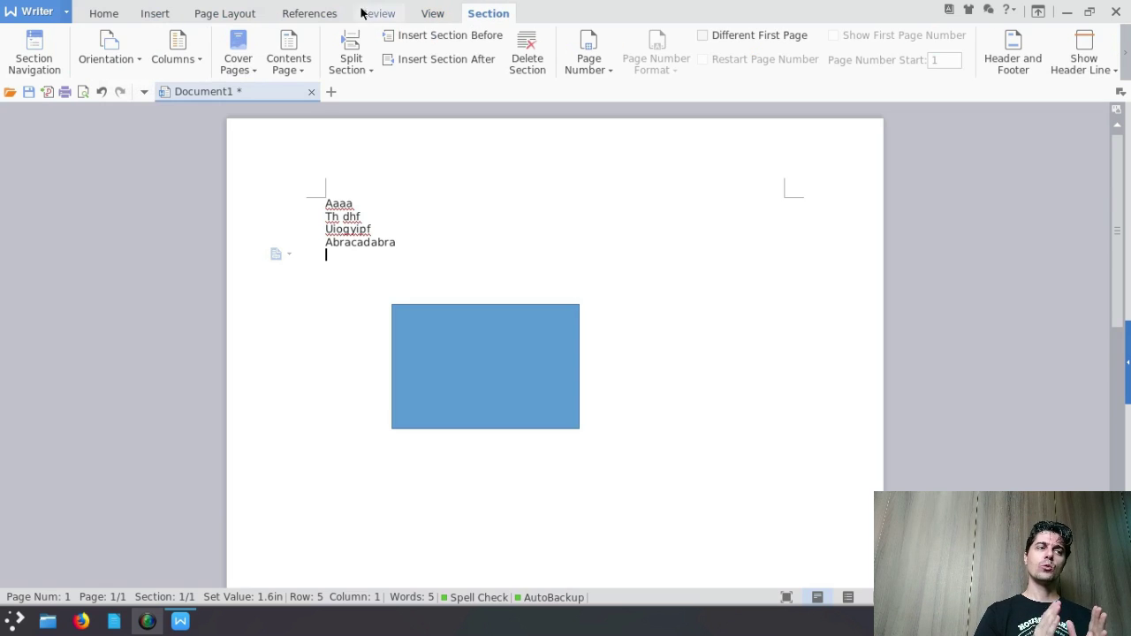
{"action": "left_click", "coordinate": [240, 61]}
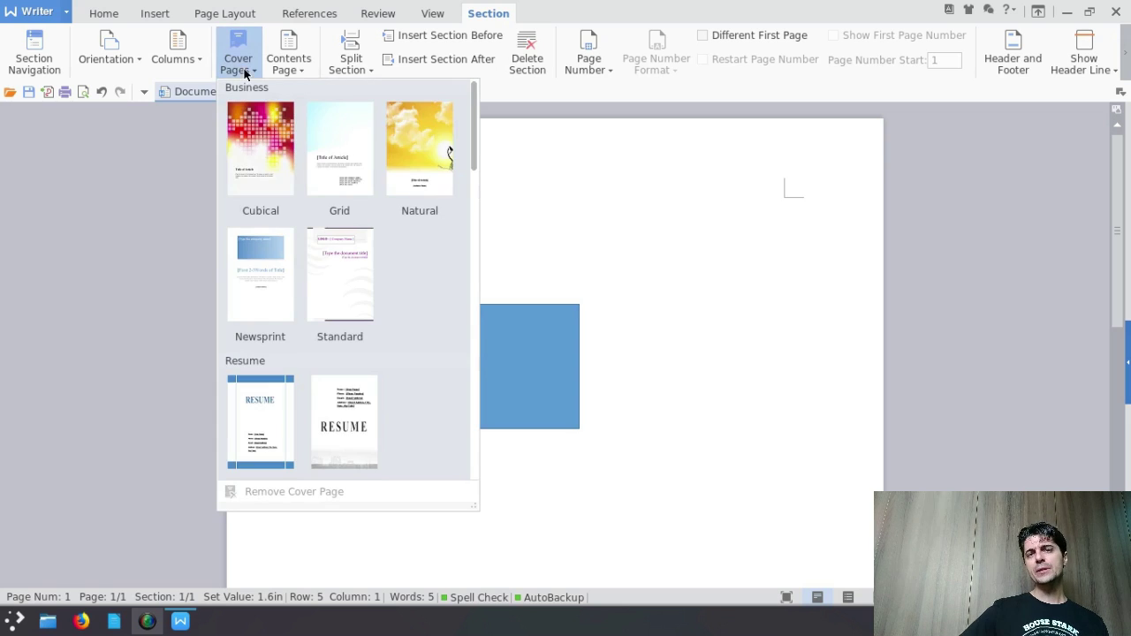
{"action": "left_click", "coordinate": [277, 144]}
{"action": "scroll", "coordinate": [560, 212], "scroll_direction": "down", "scroll_amount": 10}
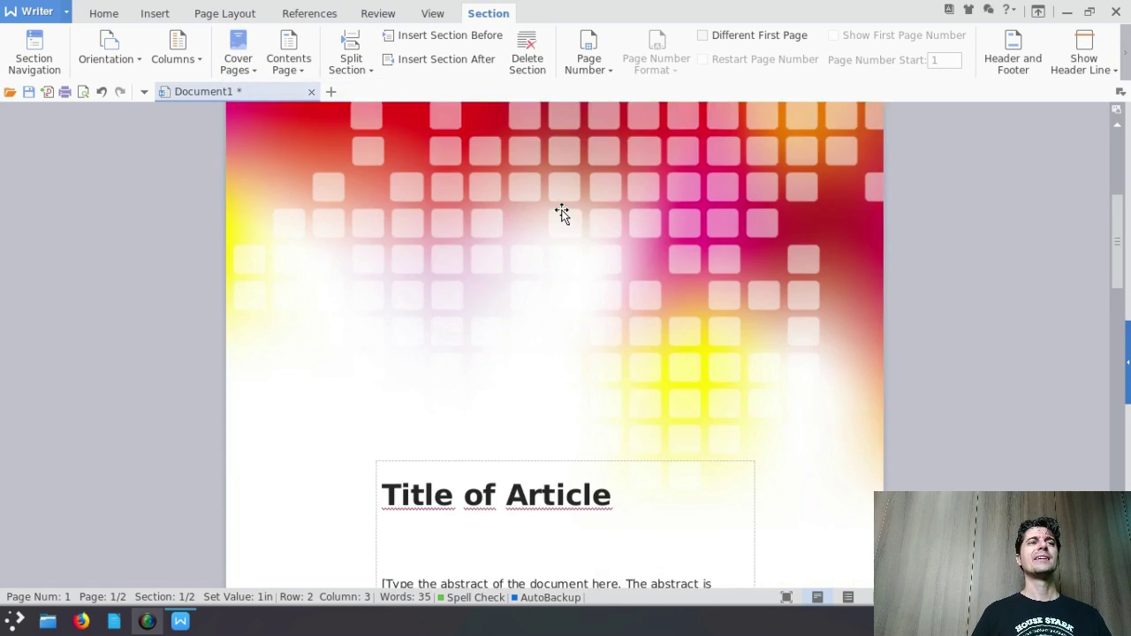
{"action": "scroll", "coordinate": [561, 213], "scroll_direction": "up", "scroll_amount": 2}
{"action": "scroll", "coordinate": [561, 213], "scroll_direction": "up", "scroll_amount": 2}
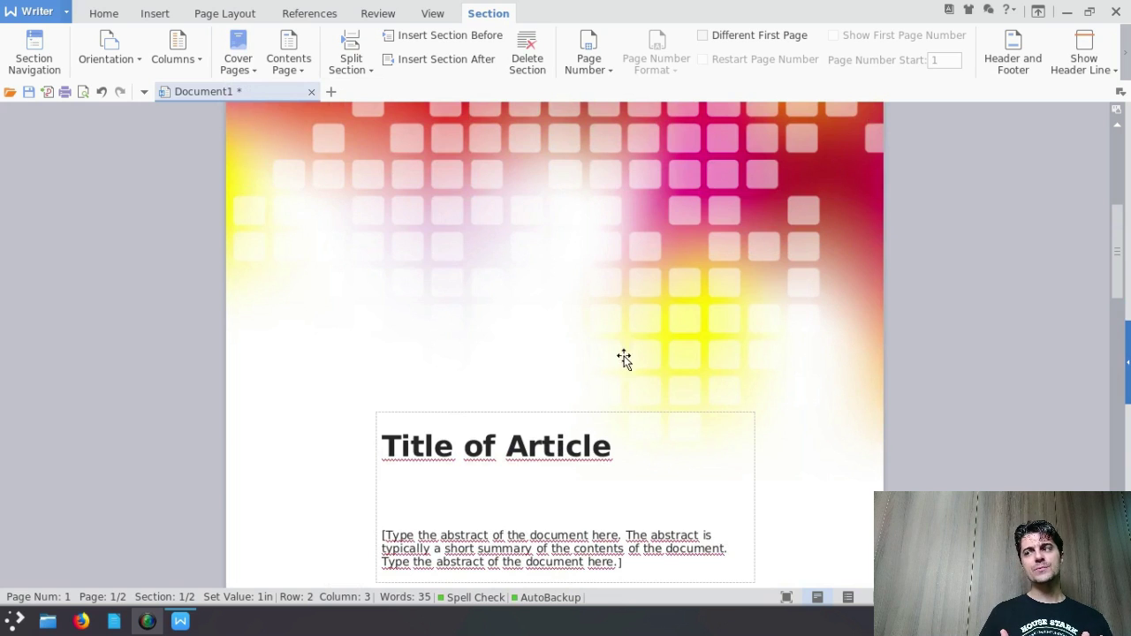
{"action": "scroll", "coordinate": [388, 487], "scroll_direction": "down", "scroll_amount": 2}
{"action": "scroll", "coordinate": [388, 488], "scroll_direction": "down", "scroll_amount": 2}
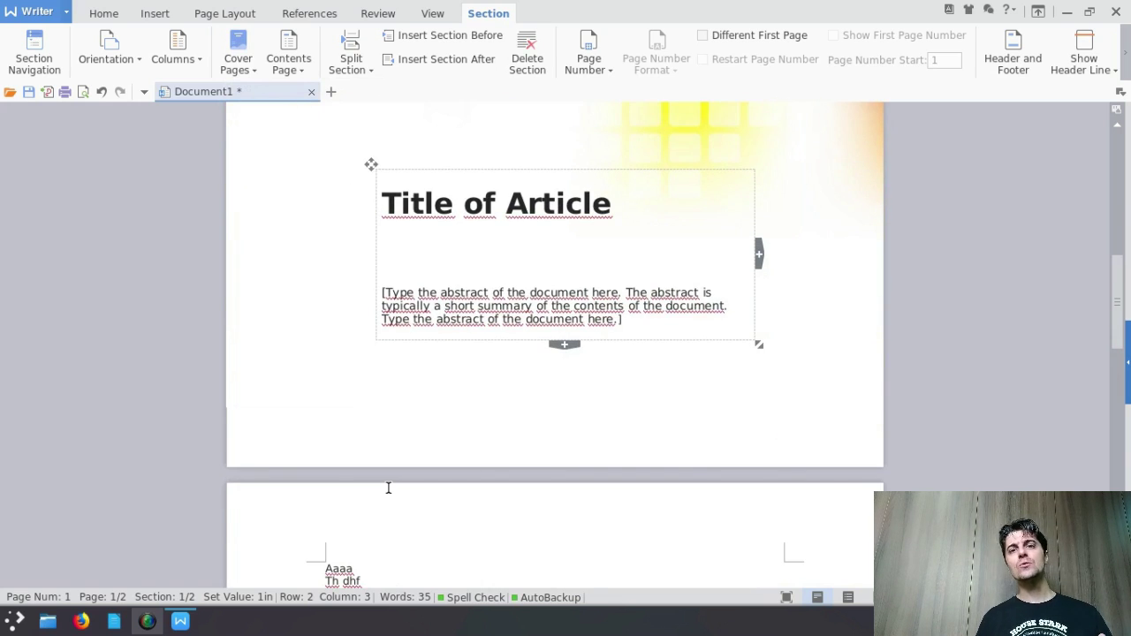
{"action": "scroll", "coordinate": [388, 488], "scroll_direction": "down", "scroll_amount": 13}
{"action": "scroll", "coordinate": [388, 488], "scroll_direction": "up", "scroll_amount": 15}
{"action": "scroll", "coordinate": [388, 488], "scroll_direction": "up", "scroll_amount": 1}
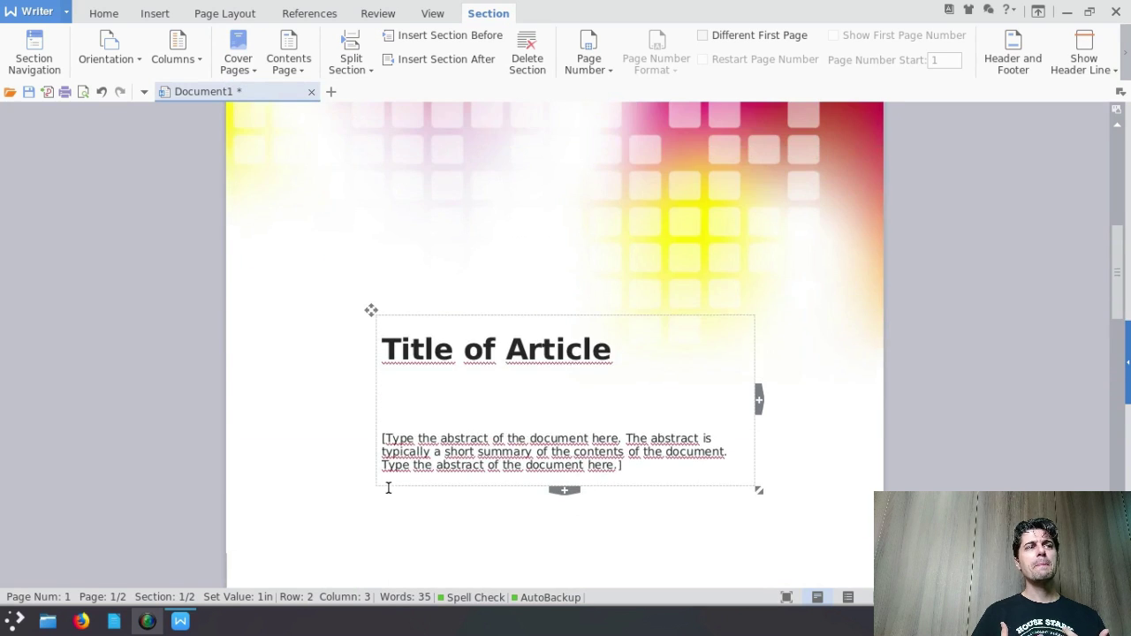
Look through the settings commands for font, paragraph, and styles and formatting.
{"action": "left_click", "coordinate": [104, 14]}
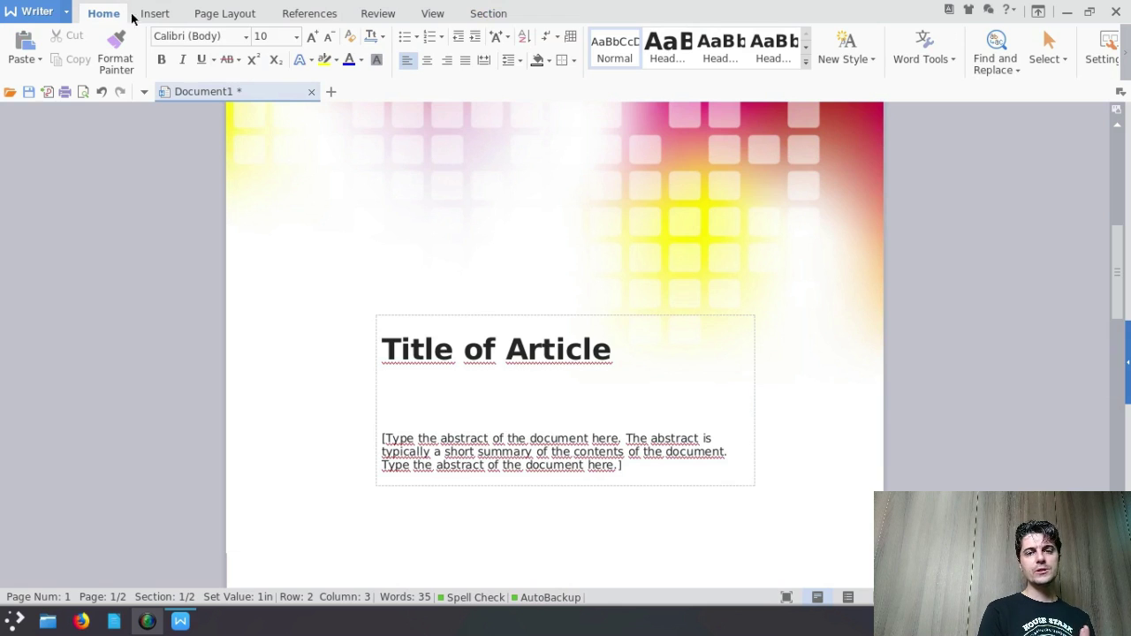
{"action": "left_click", "coordinate": [1127, 49]}
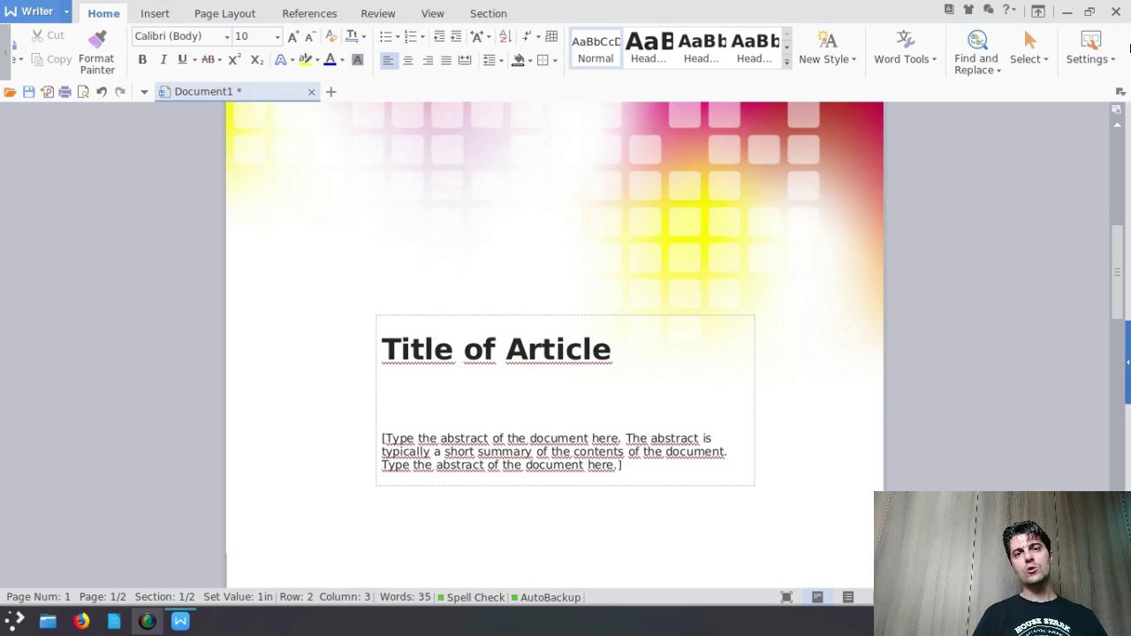
{"action": "left_click", "coordinate": [1100, 56]}
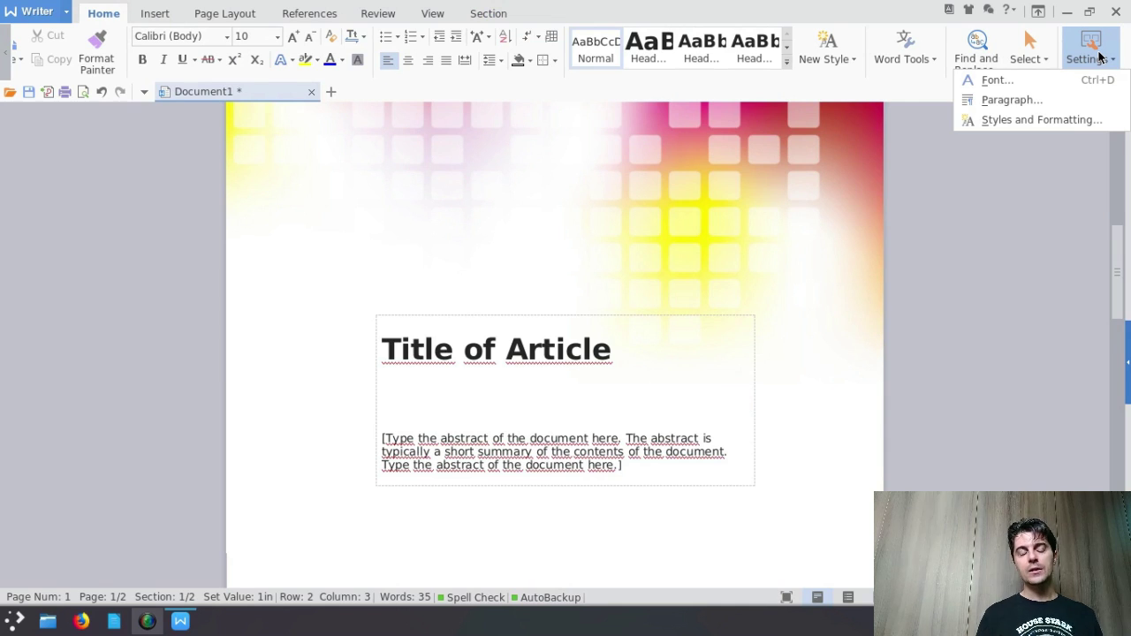
{"action": "left_click", "coordinate": [1100, 56]}
Open the Writer options and examine the file formats offered as the default for saving in the General and Save settings.
{"action": "left_click", "coordinate": [39, 9]}
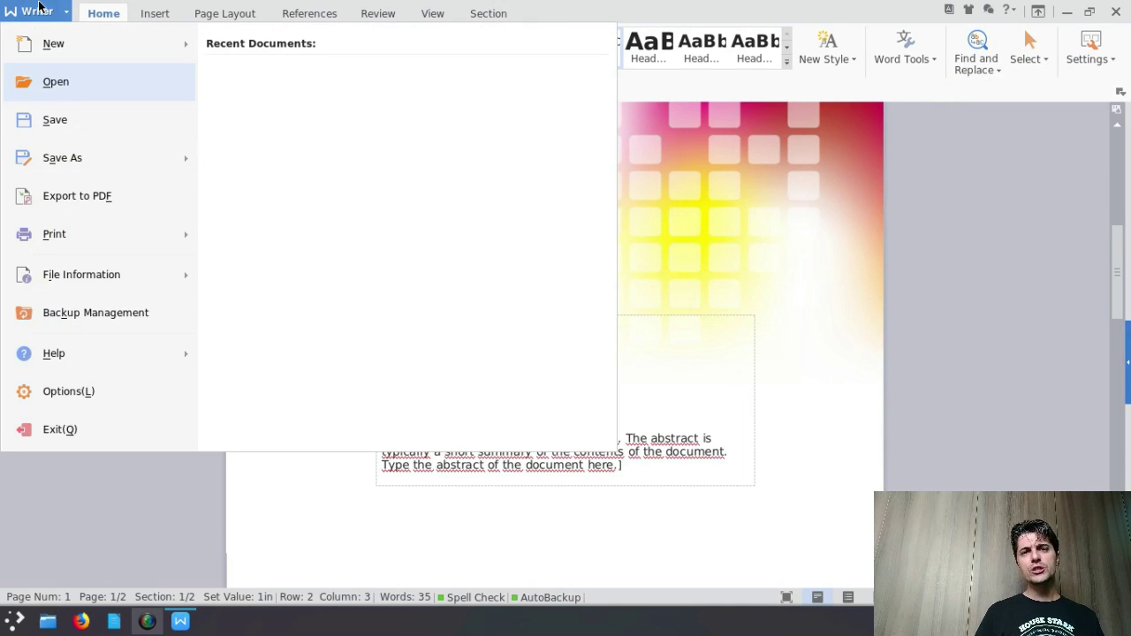
{"action": "left_click", "coordinate": [69, 391]}
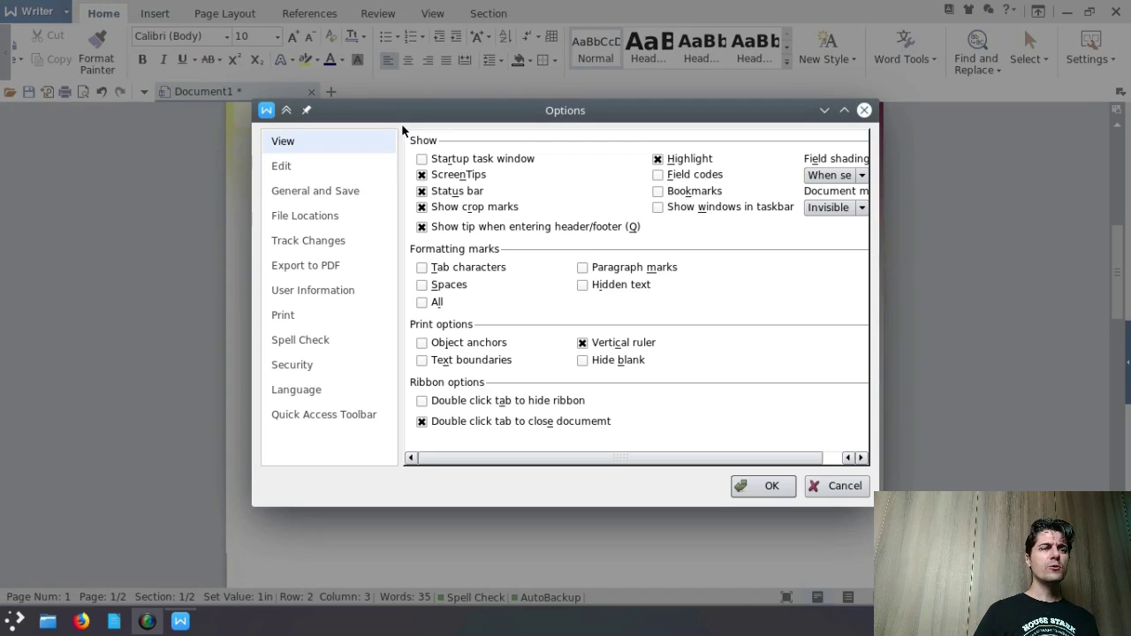
{"action": "left_click", "coordinate": [282, 165]}
{"action": "left_click", "coordinate": [310, 197]}
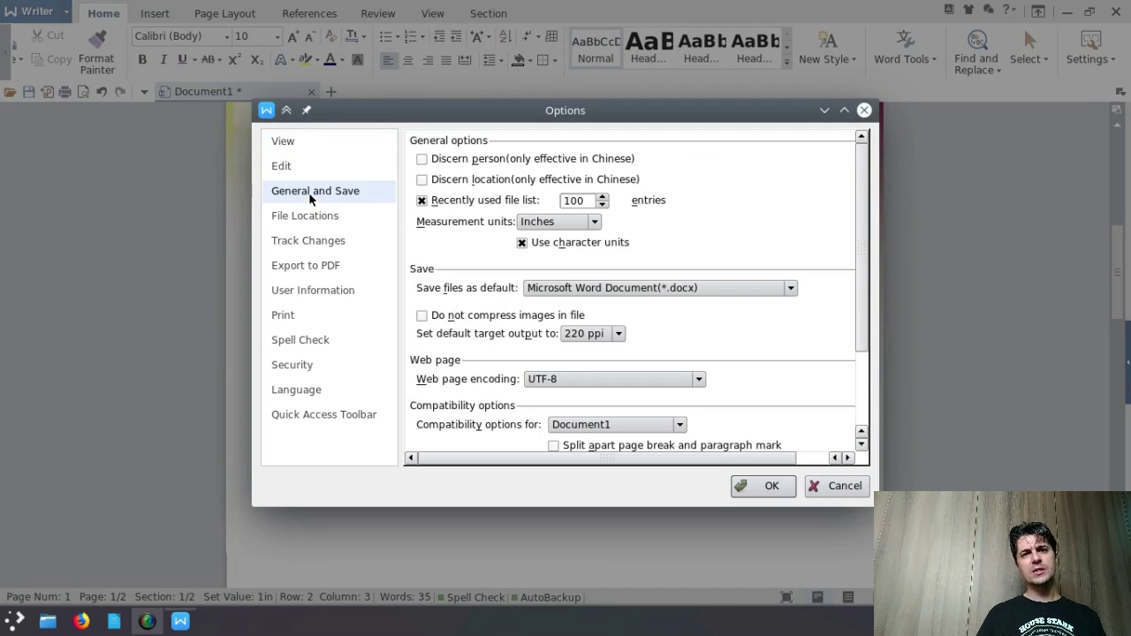
{"action": "left_click", "coordinate": [690, 290]}
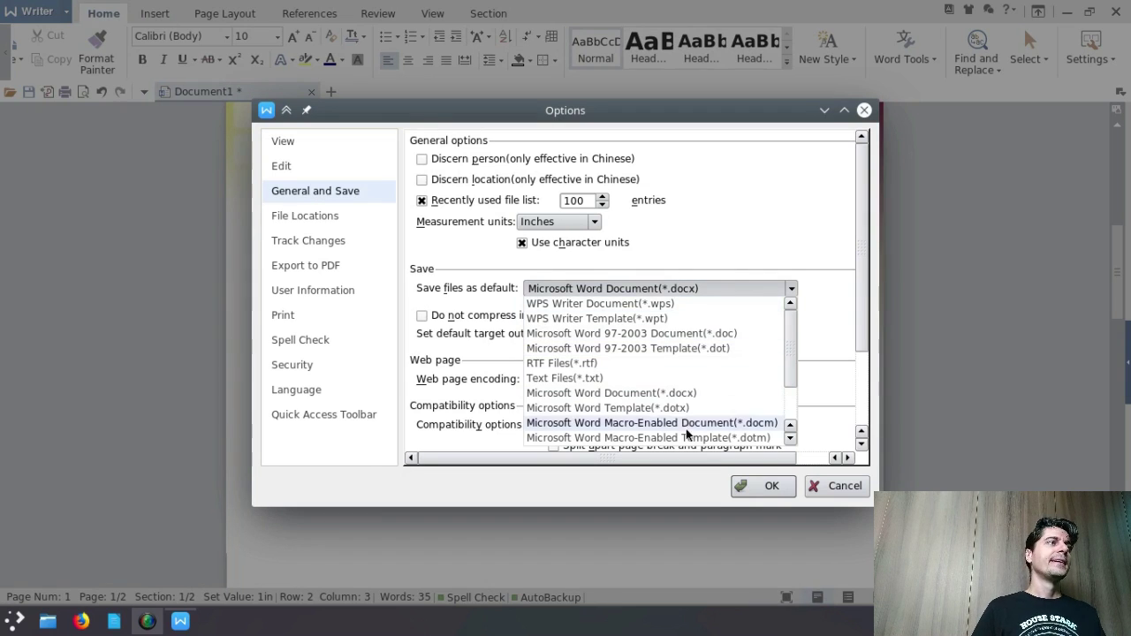
{"action": "scroll", "coordinate": [734, 380], "scroll_direction": "down", "scroll_amount": 2}
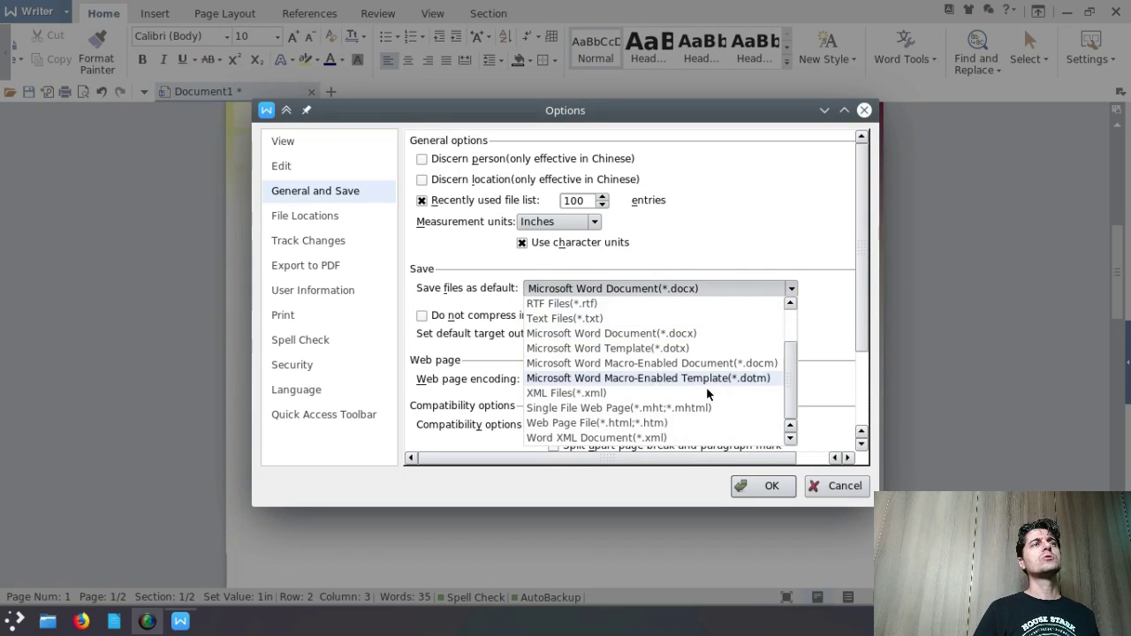
{"action": "scroll", "coordinate": [680, 326], "scroll_direction": "up", "scroll_amount": 2}
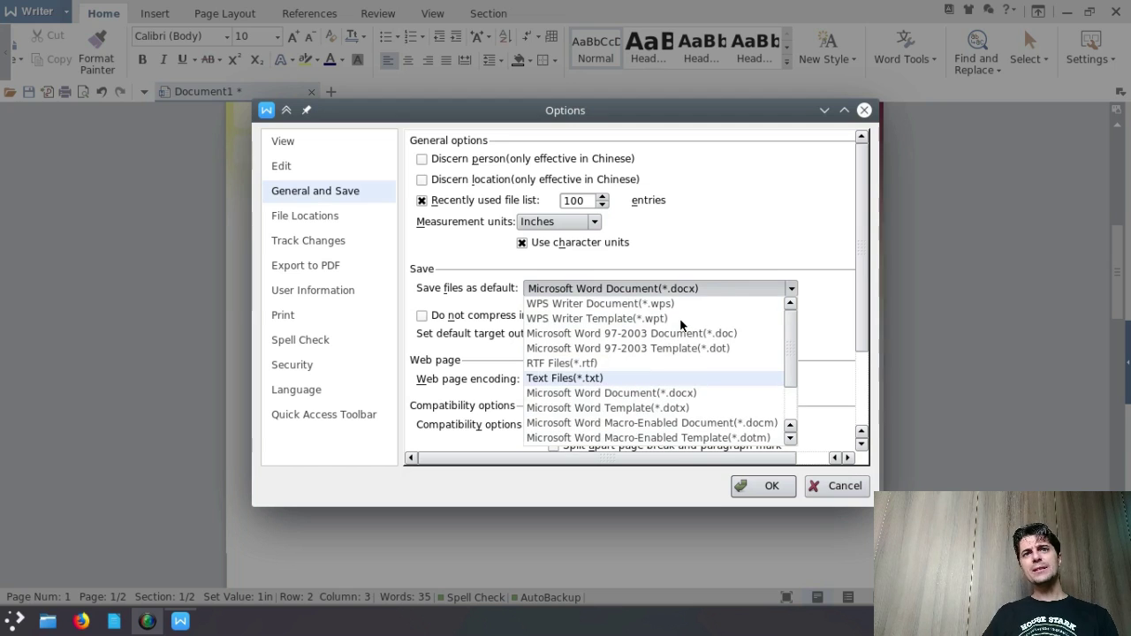
{"action": "scroll", "coordinate": [664, 392], "scroll_direction": "down", "scroll_amount": 2}
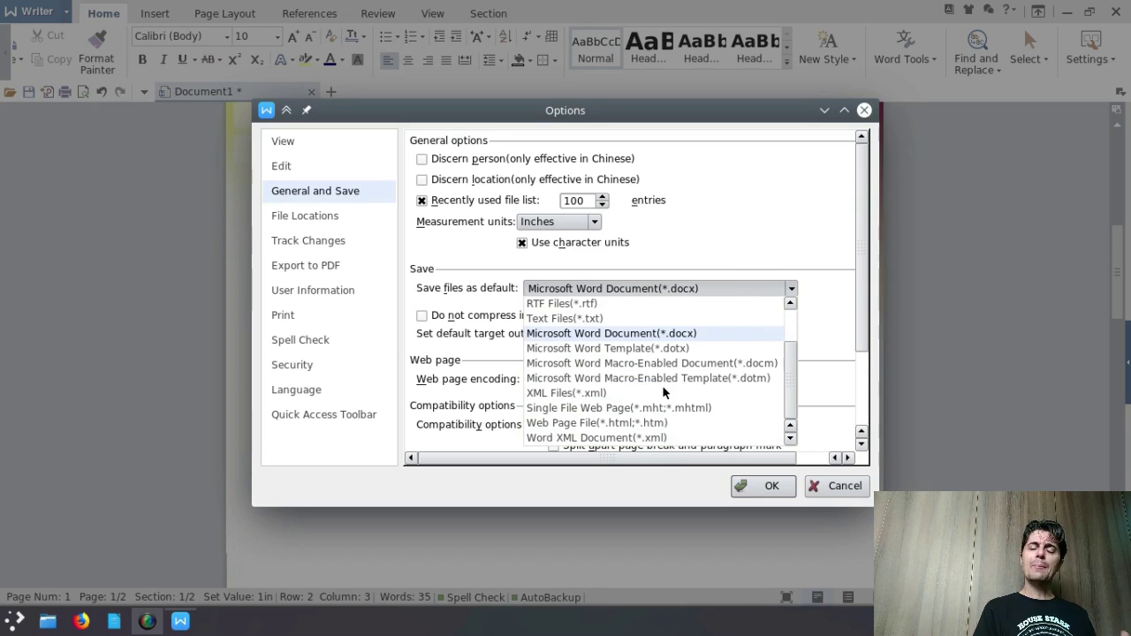
{"action": "scroll", "coordinate": [665, 393], "scroll_direction": "up", "scroll_amount": 2}
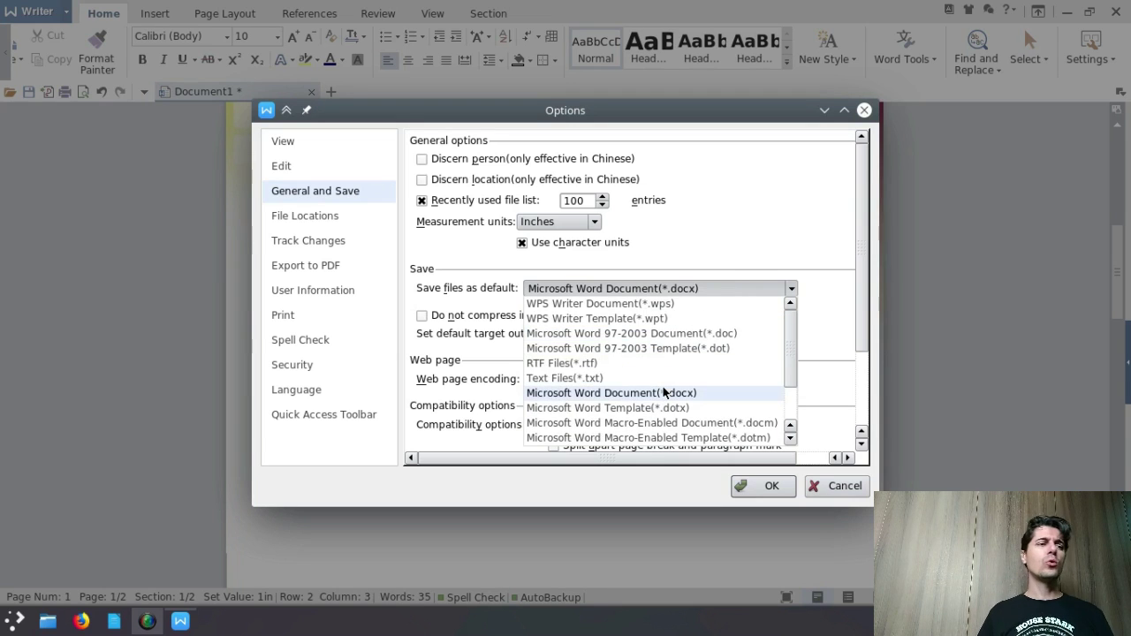
{"action": "scroll", "coordinate": [665, 392], "scroll_direction": "down", "scroll_amount": 2}
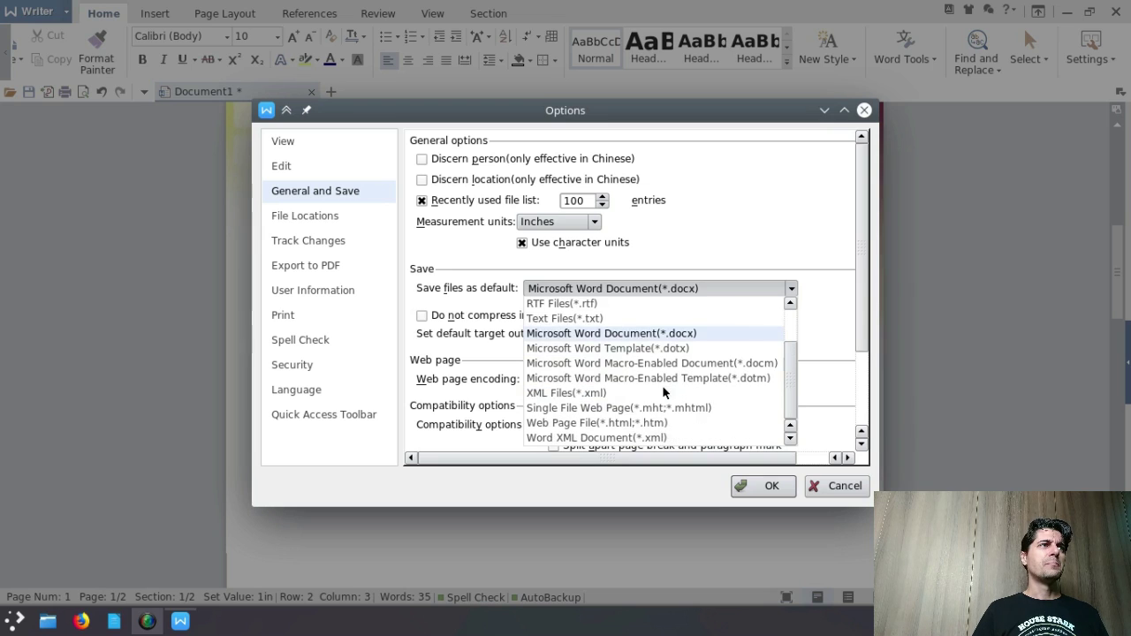
{"action": "left_click", "coordinate": [718, 264]}
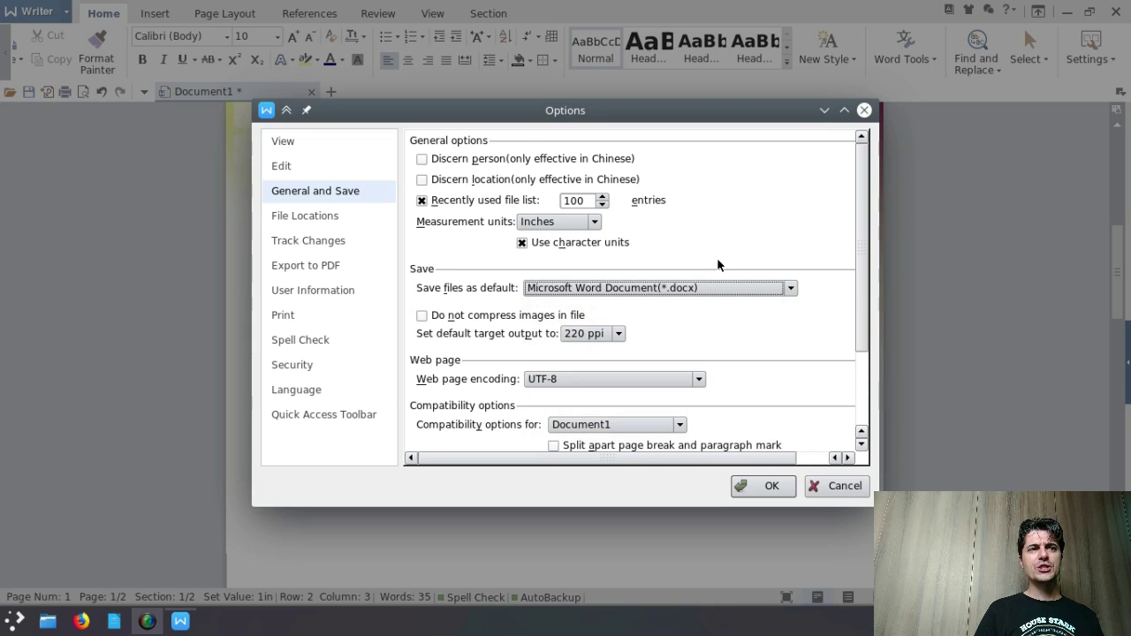
Look through the file locations, track changes, PDF export, user information and print options, and close the options dialog.
{"action": "scroll", "coordinate": [823, 356], "scroll_direction": "down", "scroll_amount": 3}
{"action": "scroll", "coordinate": [823, 357], "scroll_direction": "up", "scroll_amount": 3}
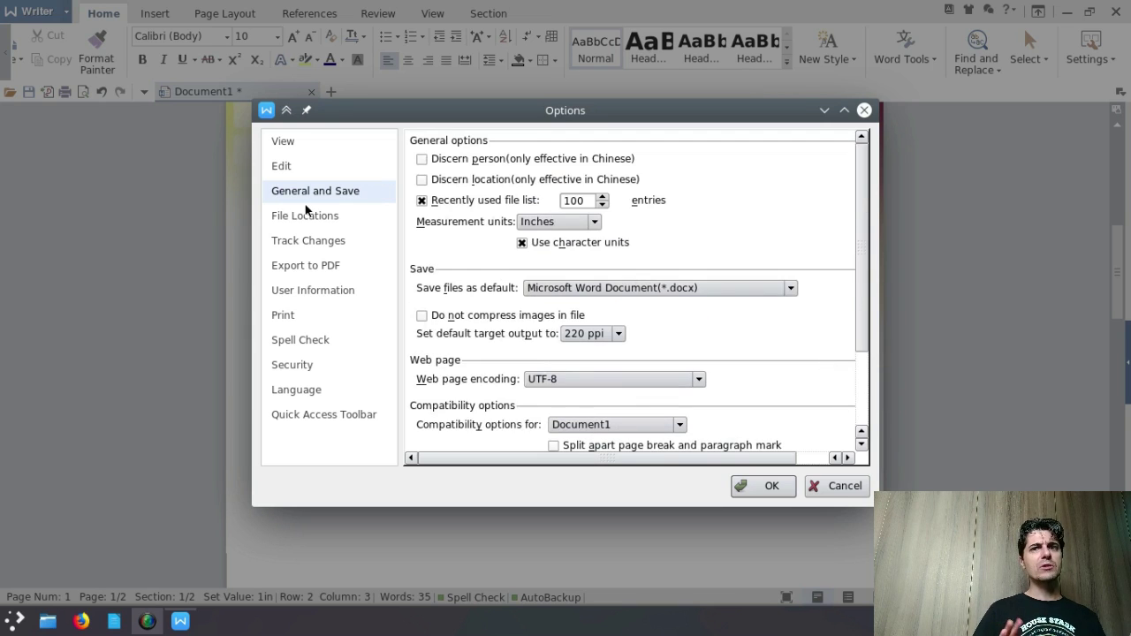
{"action": "left_click", "coordinate": [330, 221]}
{"action": "left_click", "coordinate": [339, 242]}
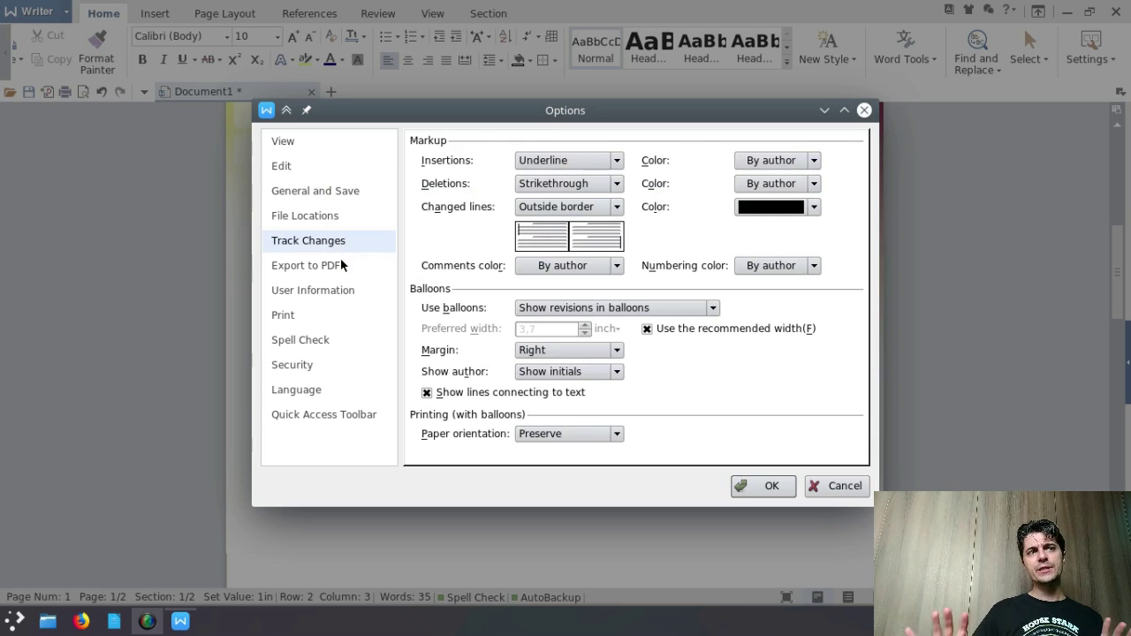
{"action": "left_click", "coordinate": [341, 265]}
{"action": "left_click", "coordinate": [336, 292]}
{"action": "left_click", "coordinate": [323, 316]}
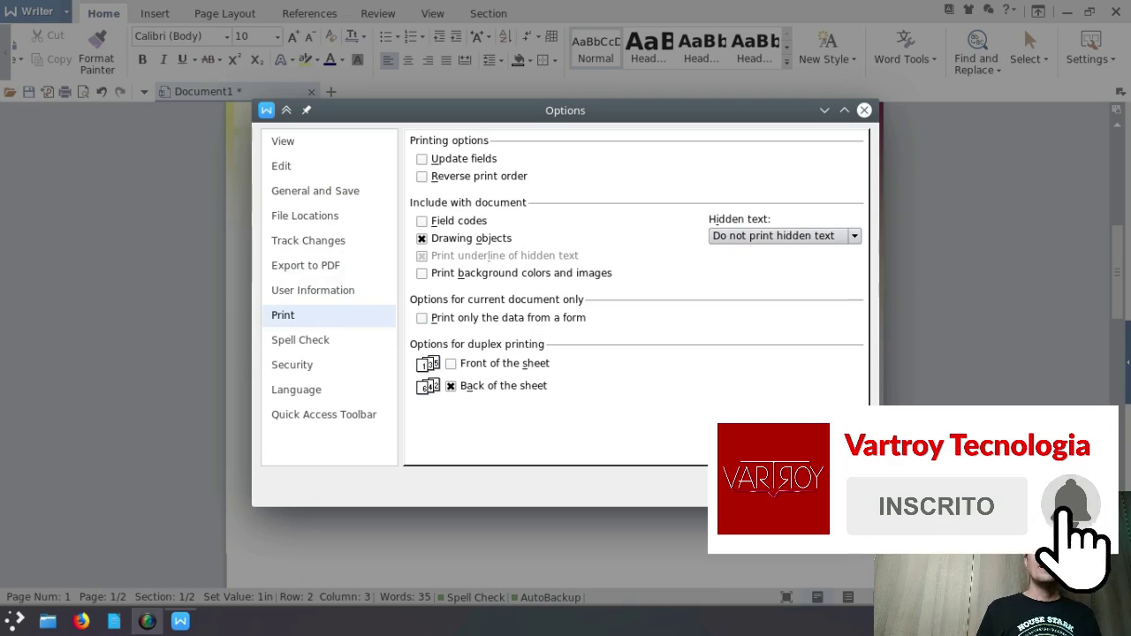
{"action": "left_click", "coordinate": [776, 486]}
Close Writer without saving Document1 and launch WPS Spreadsheets.
{"action": "left_click", "coordinate": [1115, 11]}
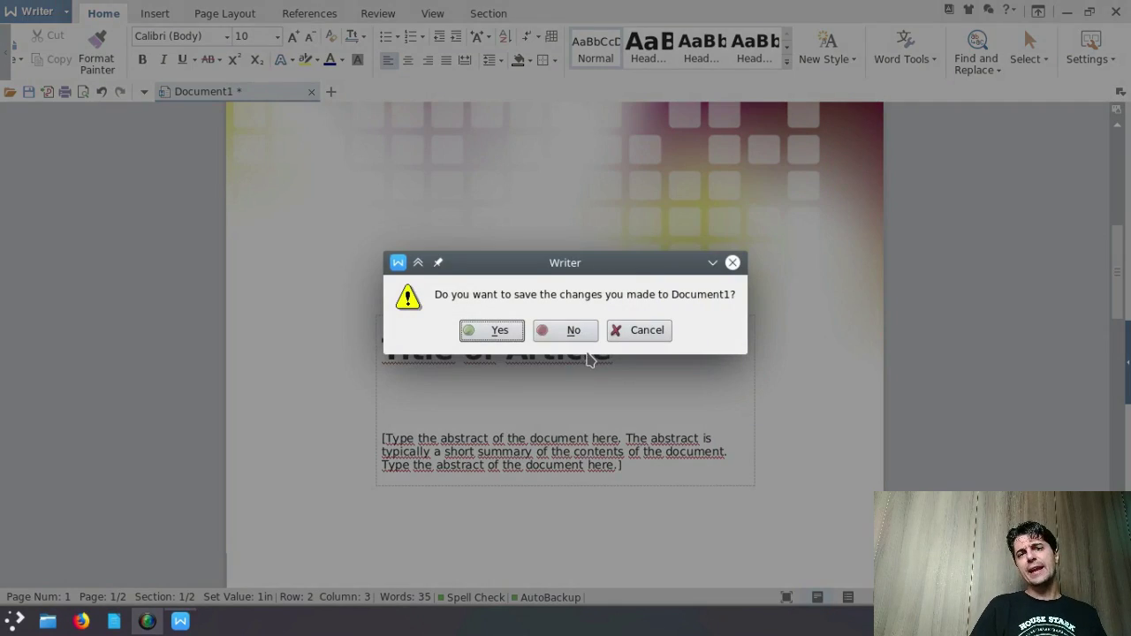
{"action": "left_click", "coordinate": [574, 332]}
{"action": "left_click", "coordinate": [15, 621]}
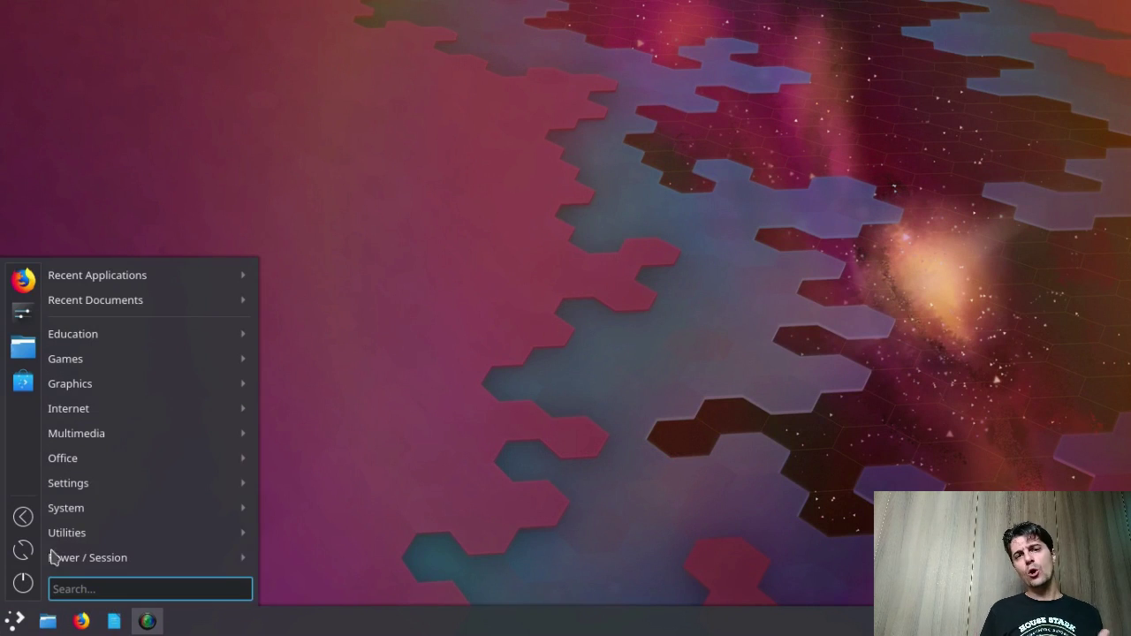
{"action": "mouse_move", "coordinate": [127, 456]}
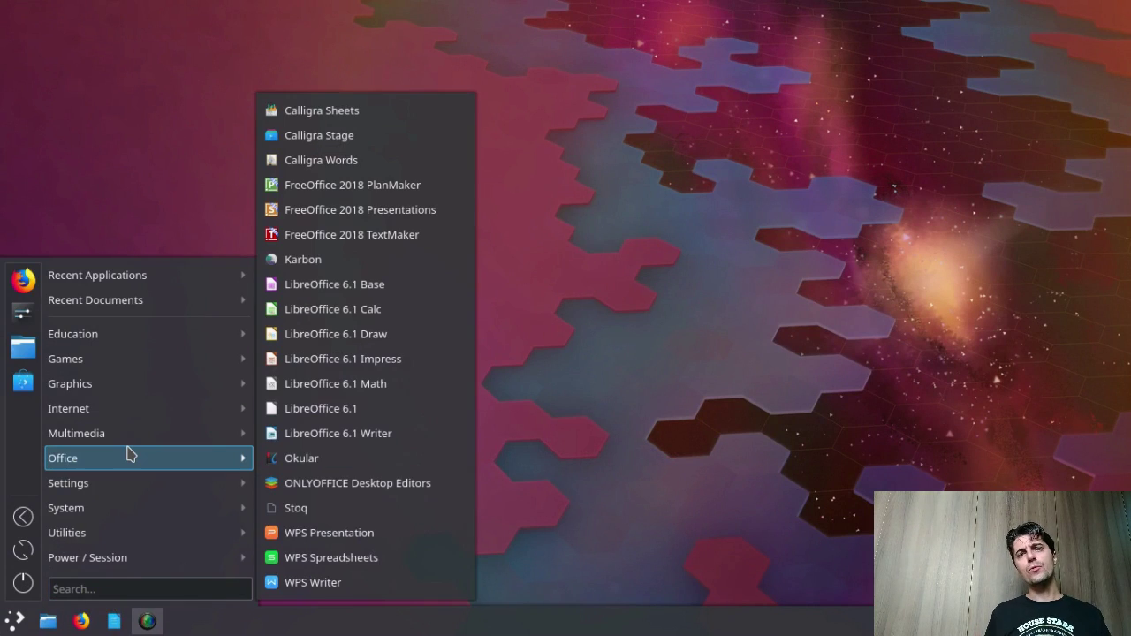
{"action": "left_click", "coordinate": [337, 560]}
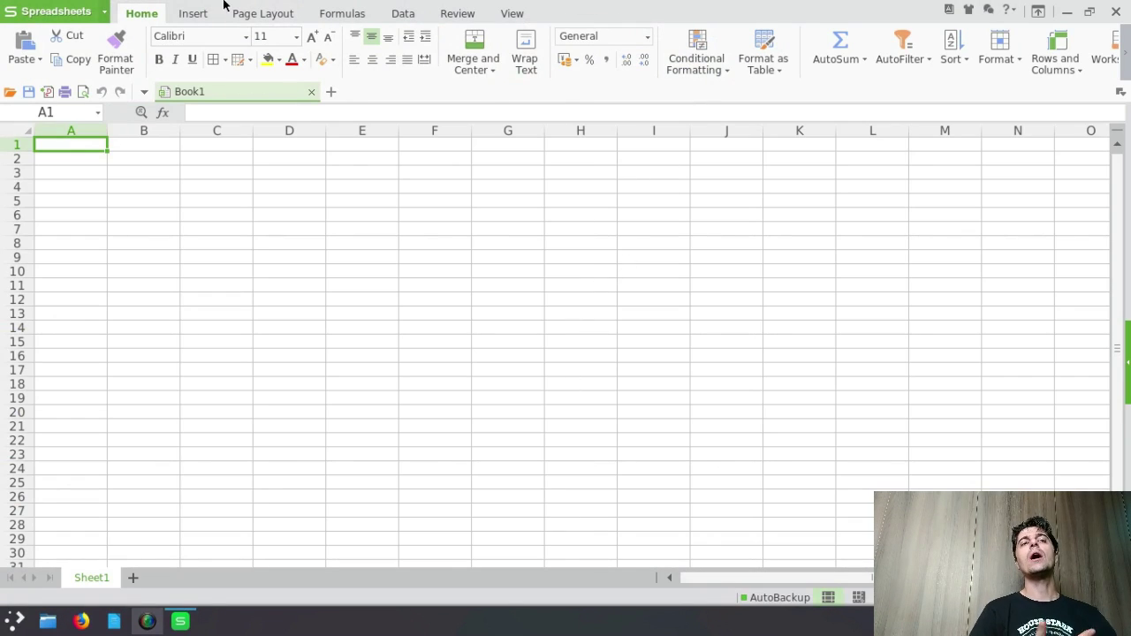
Start a formula with =sum in cell E4 and browse the suggested functions.
{"action": "left_click", "coordinate": [355, 191]}
{"action": "type", "text": "="}
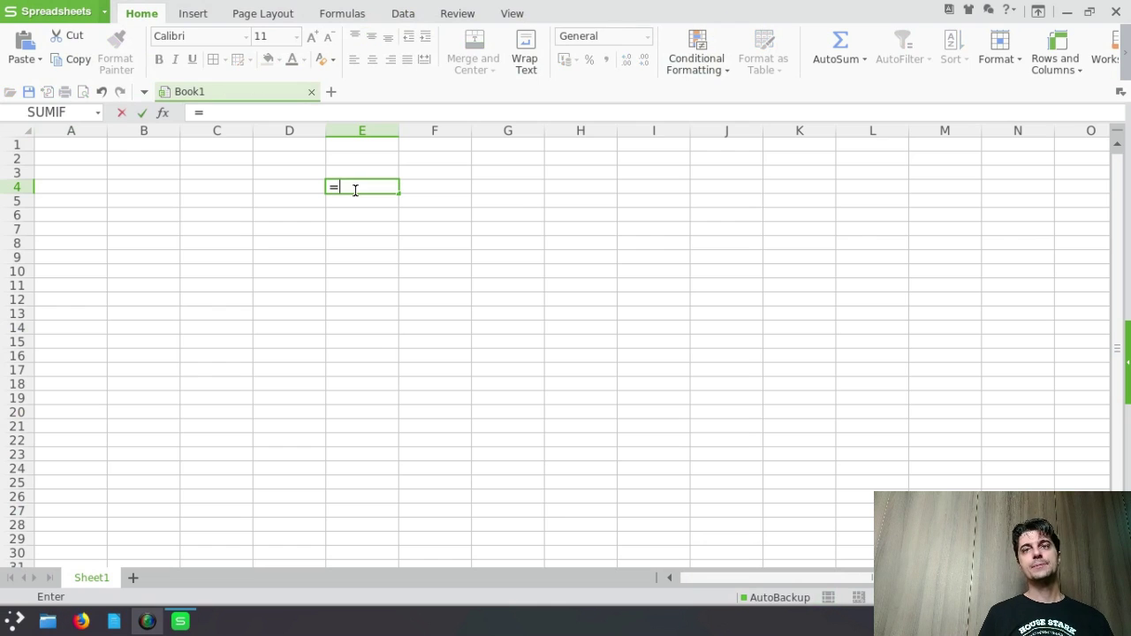
{"action": "type", "text": "su"}
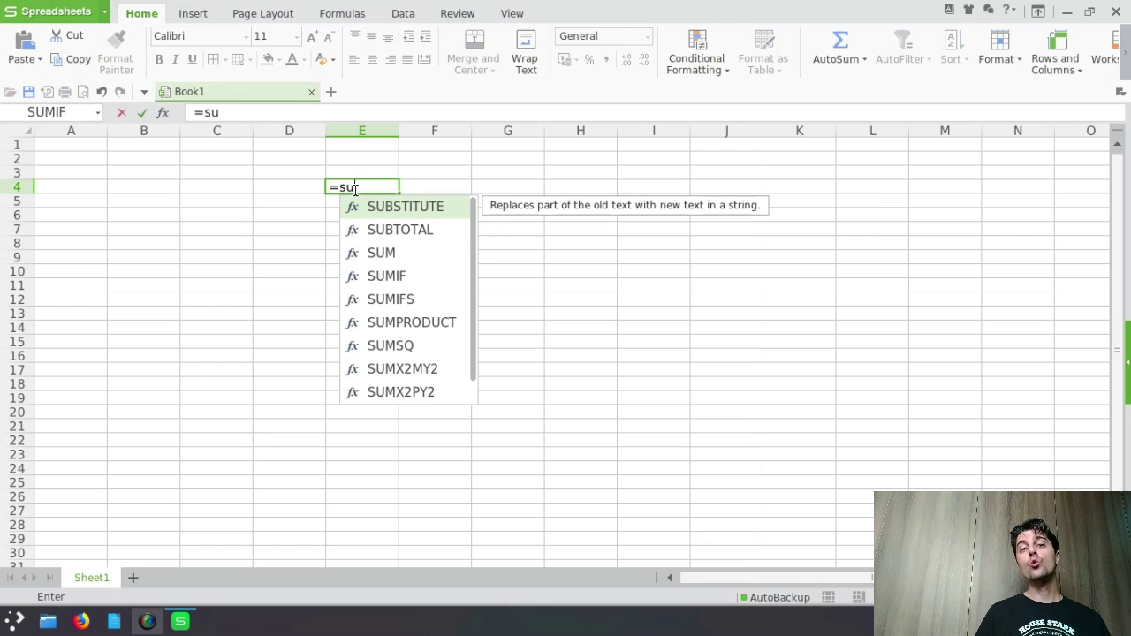
{"action": "type", "text": "m"}
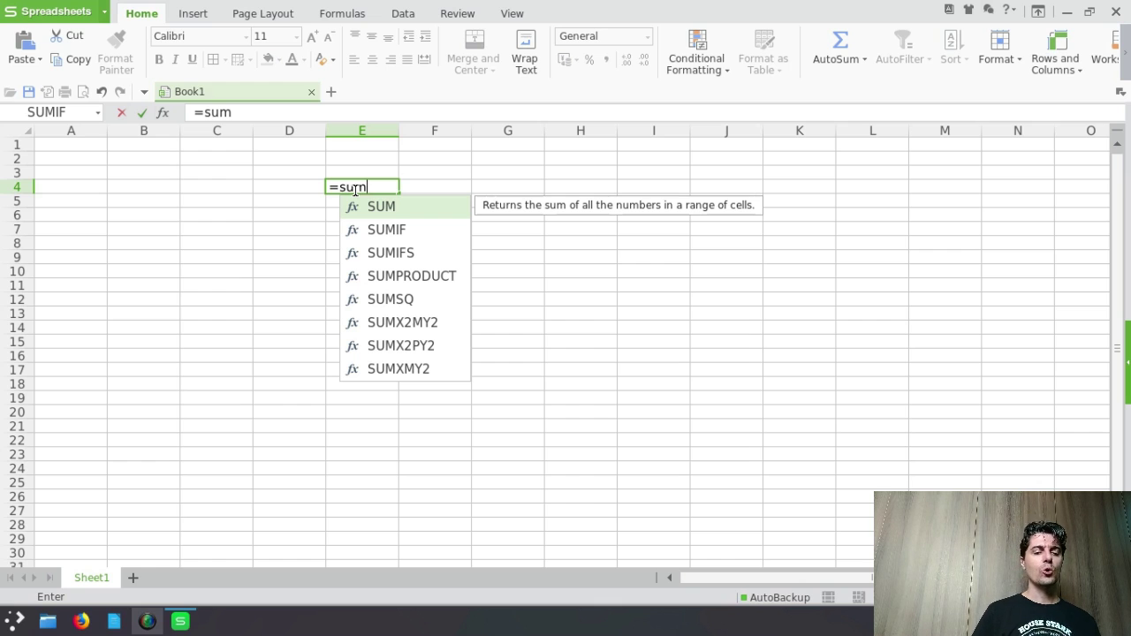
{"action": "key", "text": "Down"}
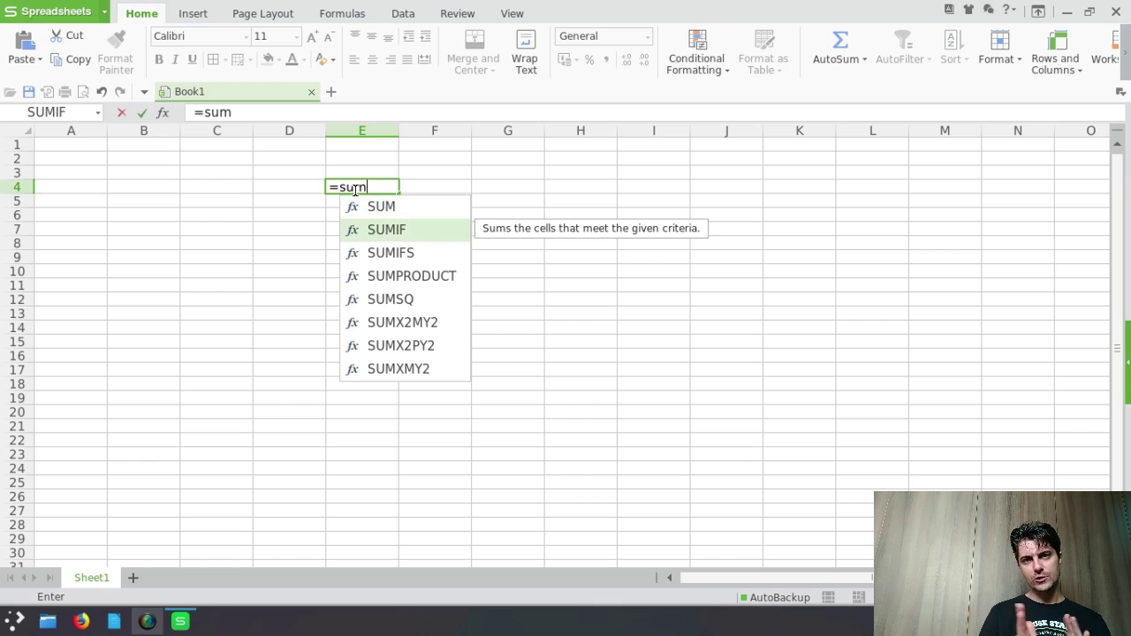
{"action": "key", "text": "Down"}
{"action": "key", "text": "Down"}
{"action": "key", "text": "Right"}
{"action": "left_click", "coordinate": [356, 189]}
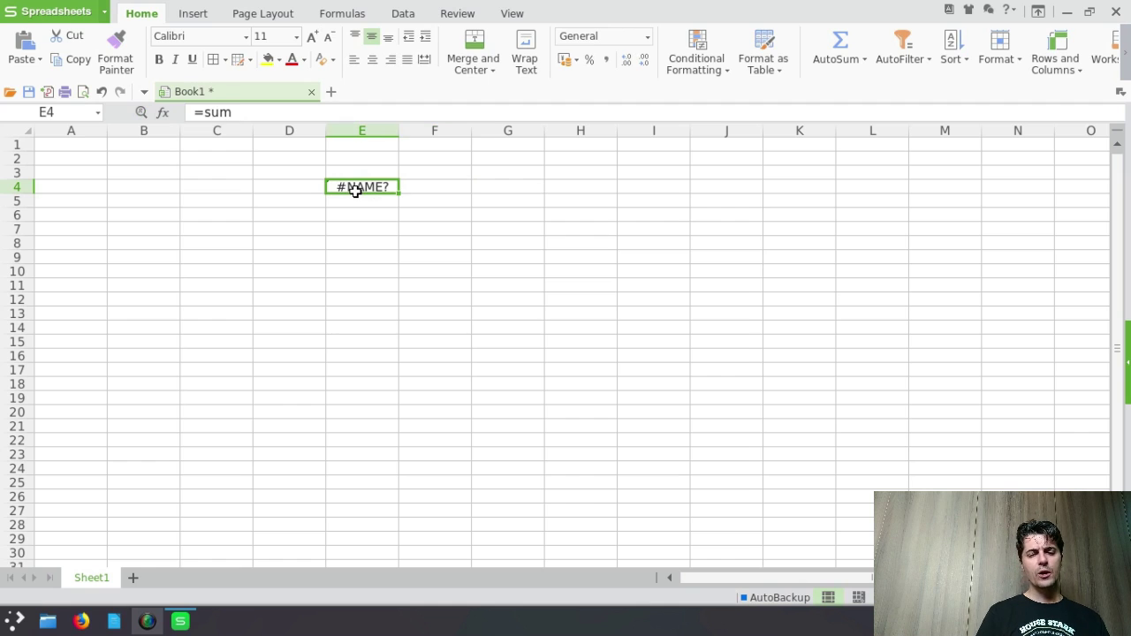
Enter the formula =5-1 in cell E4.
{"action": "type", "text": "="}
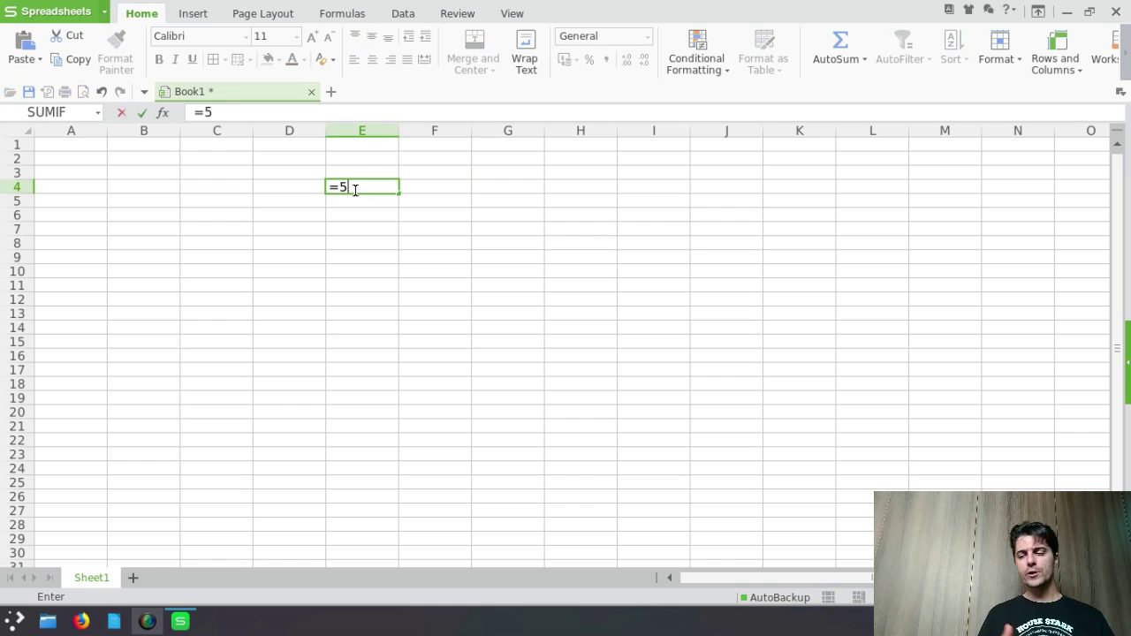
{"action": "type", "text": "5-1"}
{"action": "key", "text": "Return"}
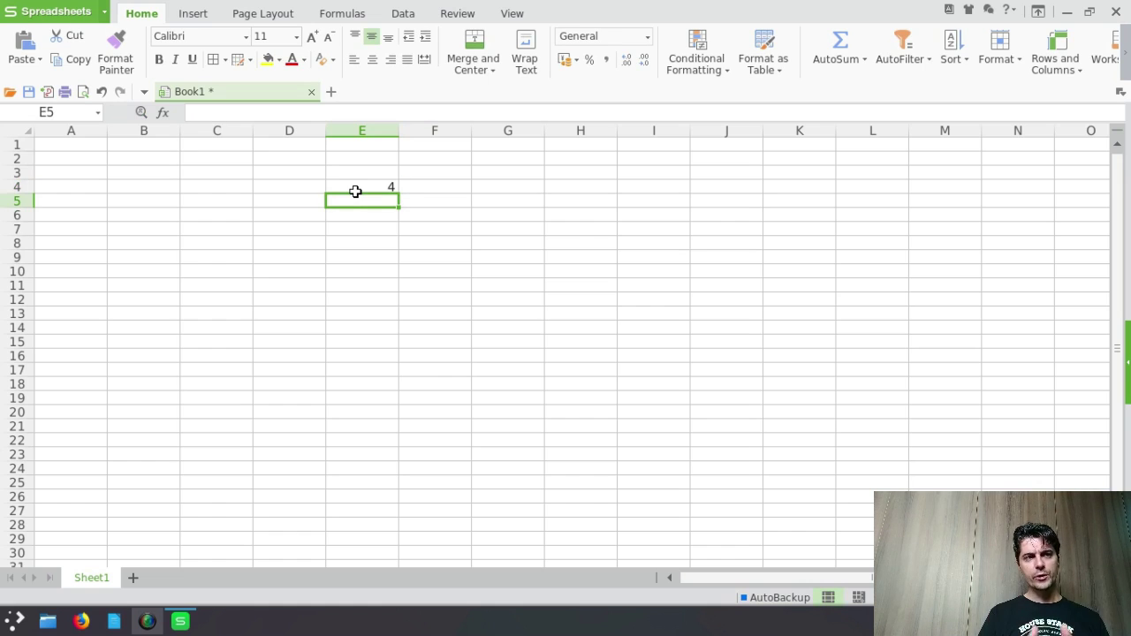
Fill the E4 formula across to column H and move the four cells to row 14.
{"action": "left_click", "coordinate": [356, 161]}
{"action": "left_click", "coordinate": [358, 190]}
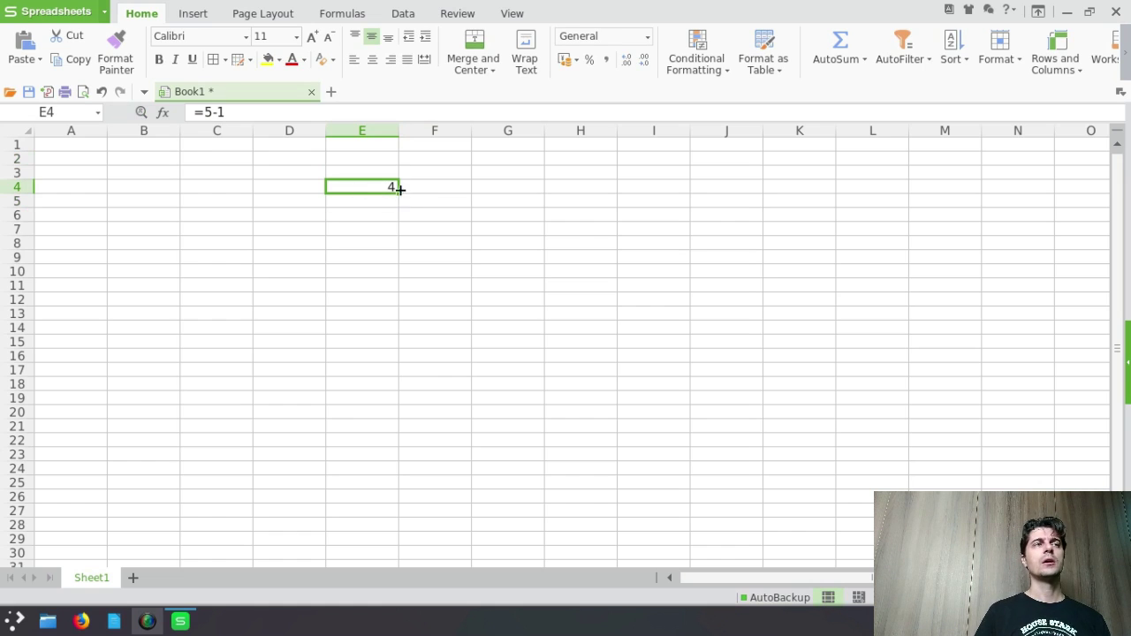
{"action": "left_click_drag", "start_coordinate": [397, 187], "coordinate": [609, 186]}
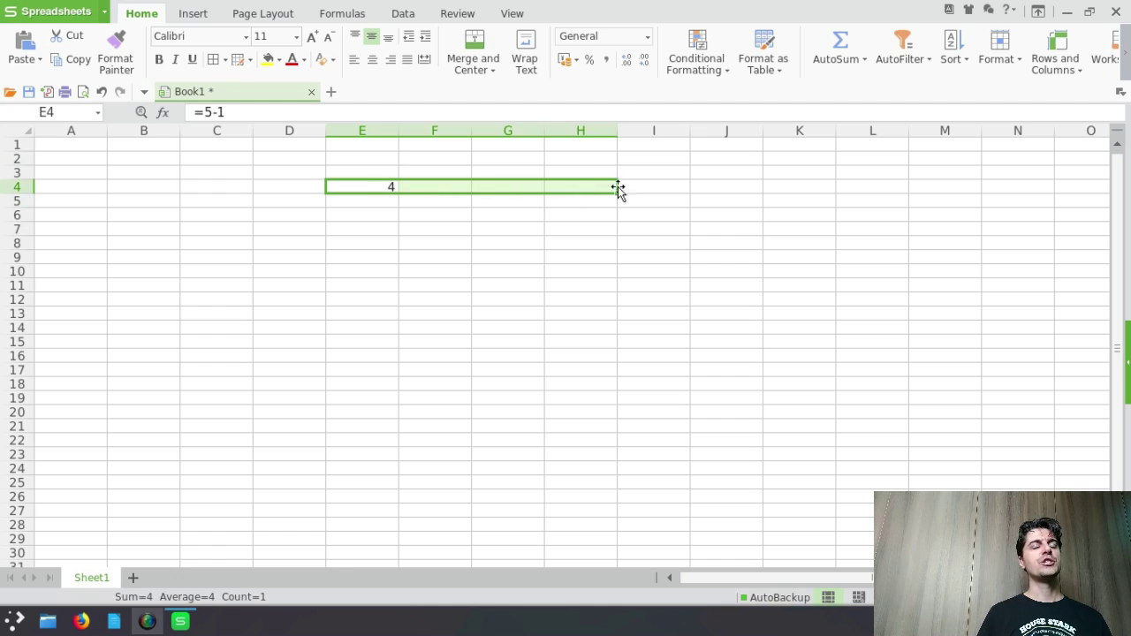
{"action": "left_click", "coordinate": [419, 195]}
{"action": "left_click", "coordinate": [397, 188]}
{"action": "left_click_drag", "start_coordinate": [397, 191], "coordinate": [597, 325]}
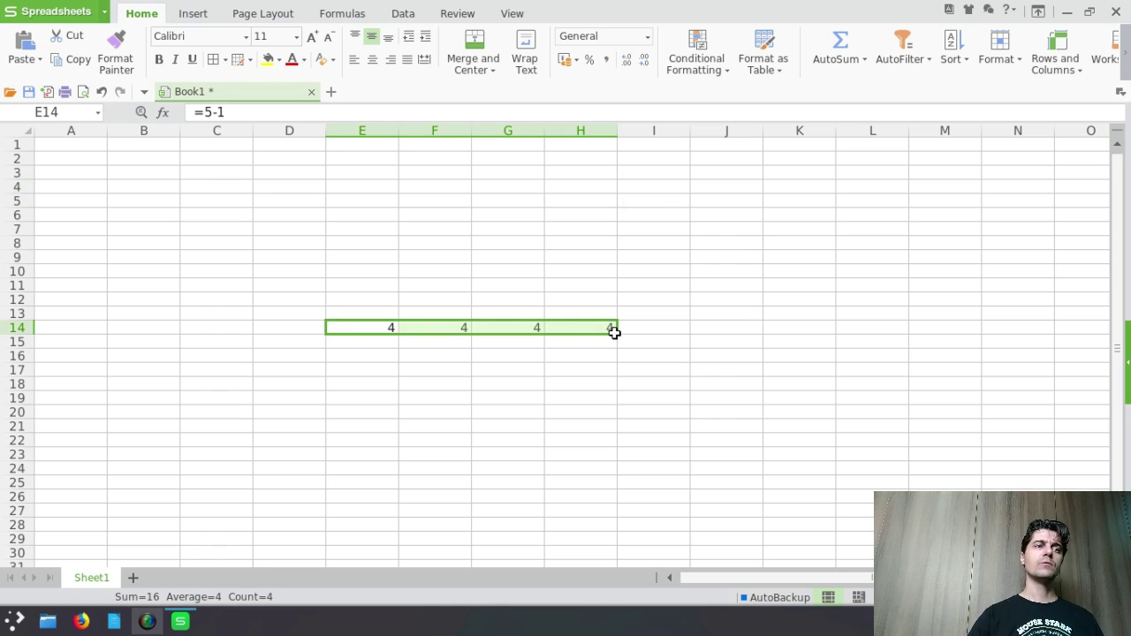
Fill cells E14:H14 upward to row 6 and check the available fill options.
{"action": "left_click_drag", "start_coordinate": [616, 330], "coordinate": [614, 212]}
{"action": "left_click", "coordinate": [753, 231]}
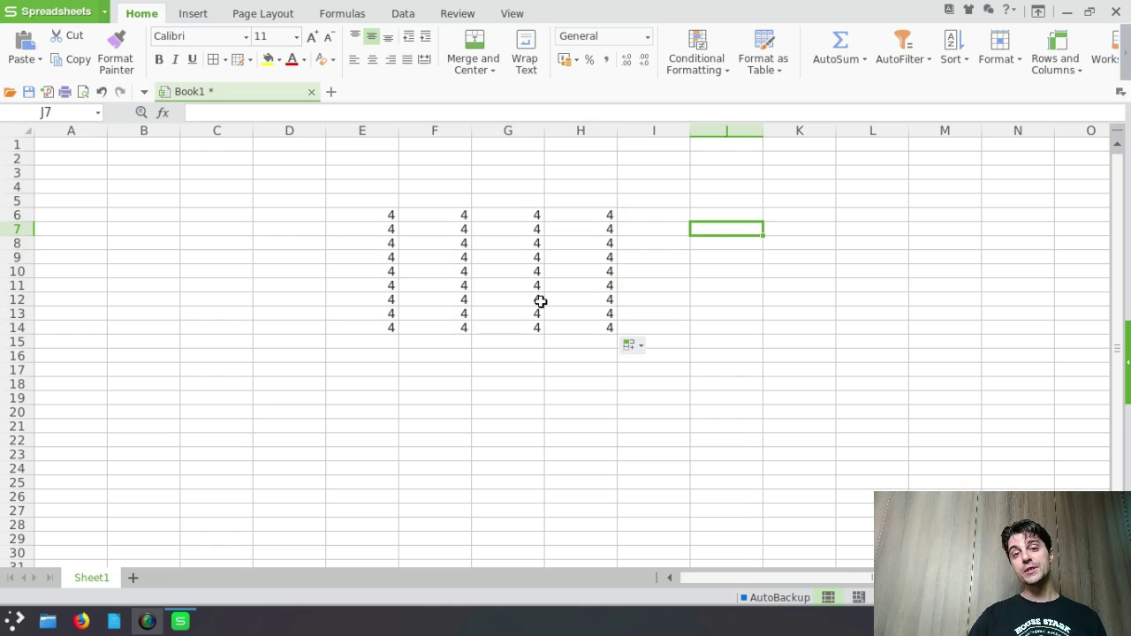
{"action": "left_click", "coordinate": [638, 345]}
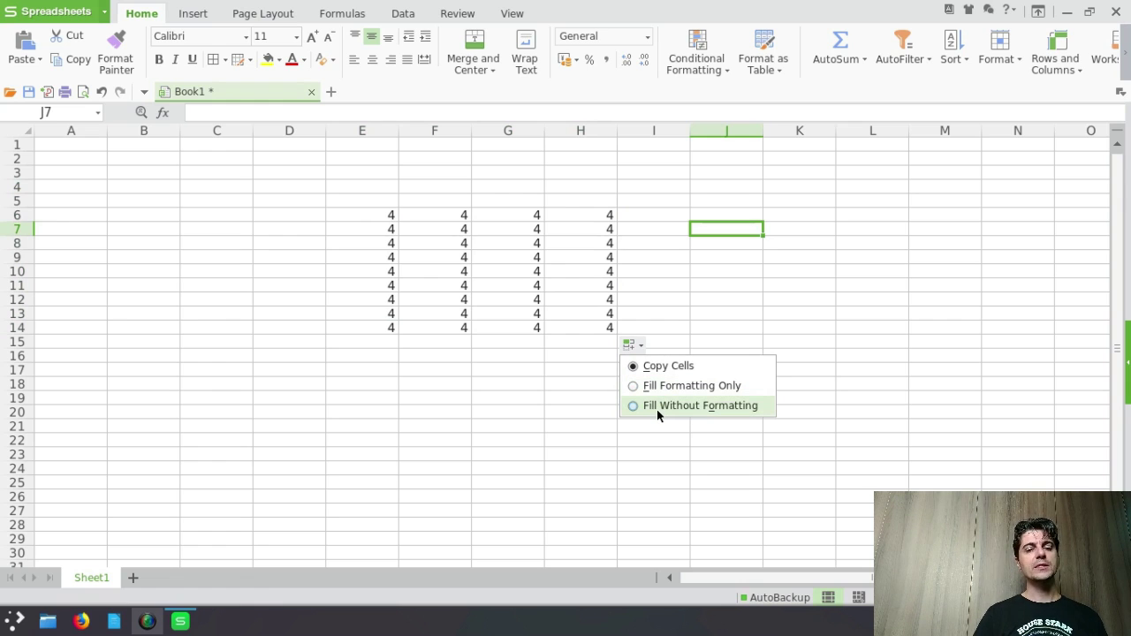
{"action": "left_click", "coordinate": [671, 217]}
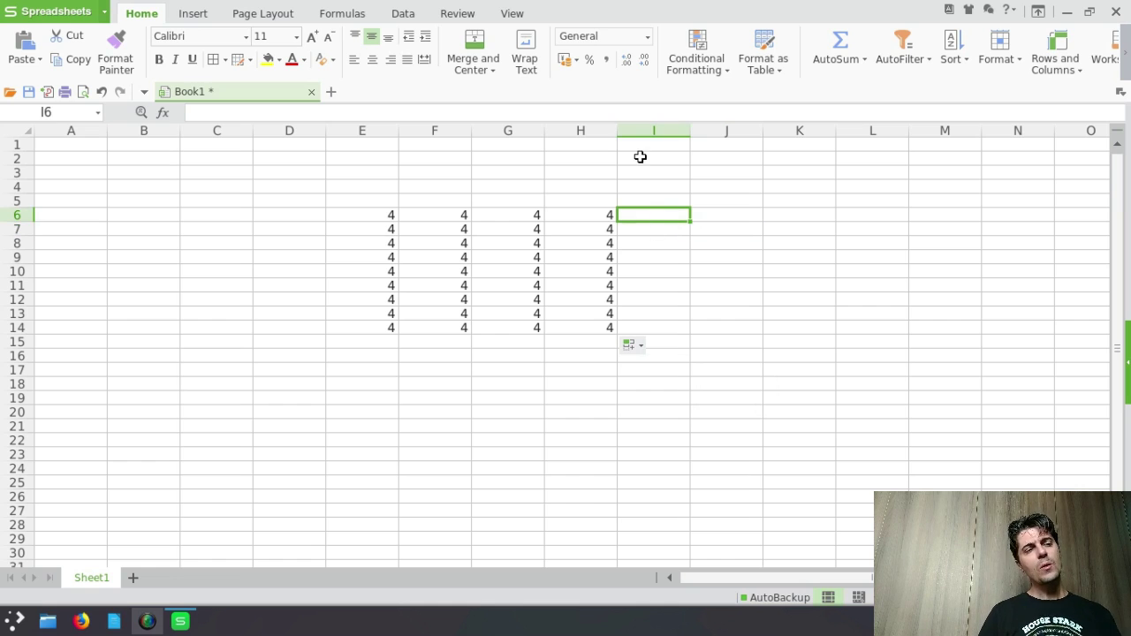
Look through the spreadsheet's insert, page layout, theme and formula commands.
{"action": "left_click", "coordinate": [195, 13]}
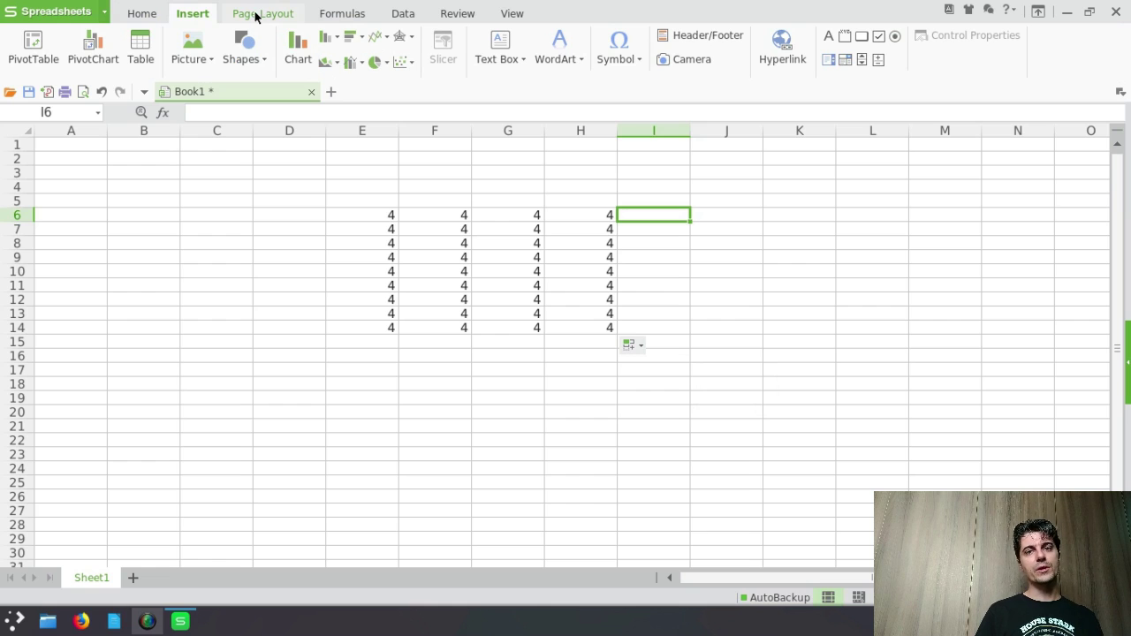
{"action": "left_click", "coordinate": [255, 14]}
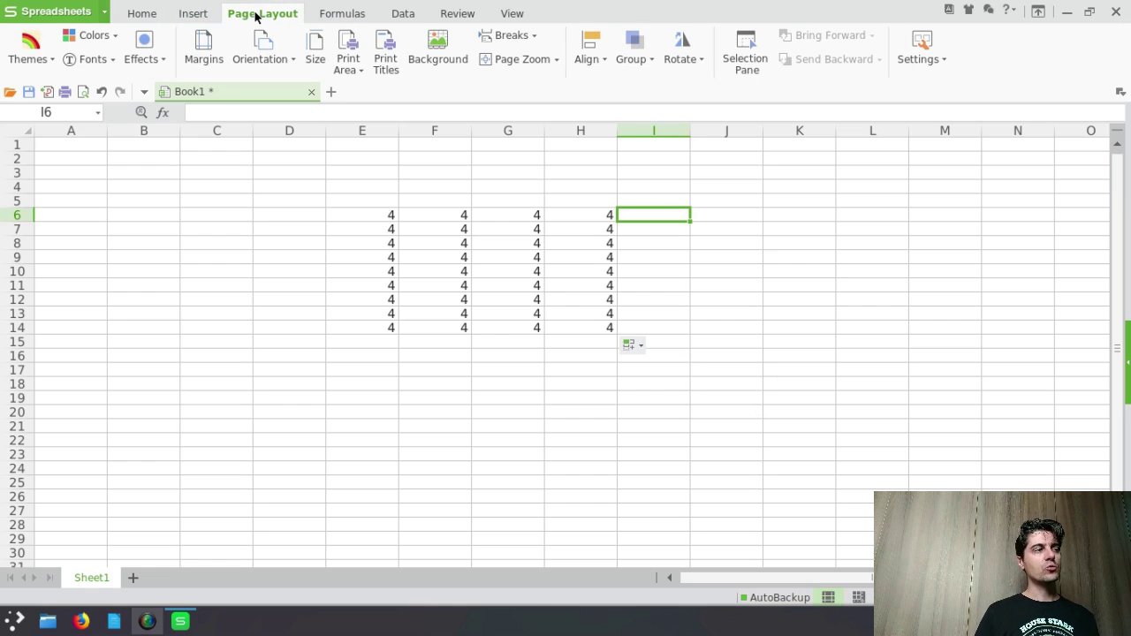
{"action": "left_click", "coordinate": [31, 53]}
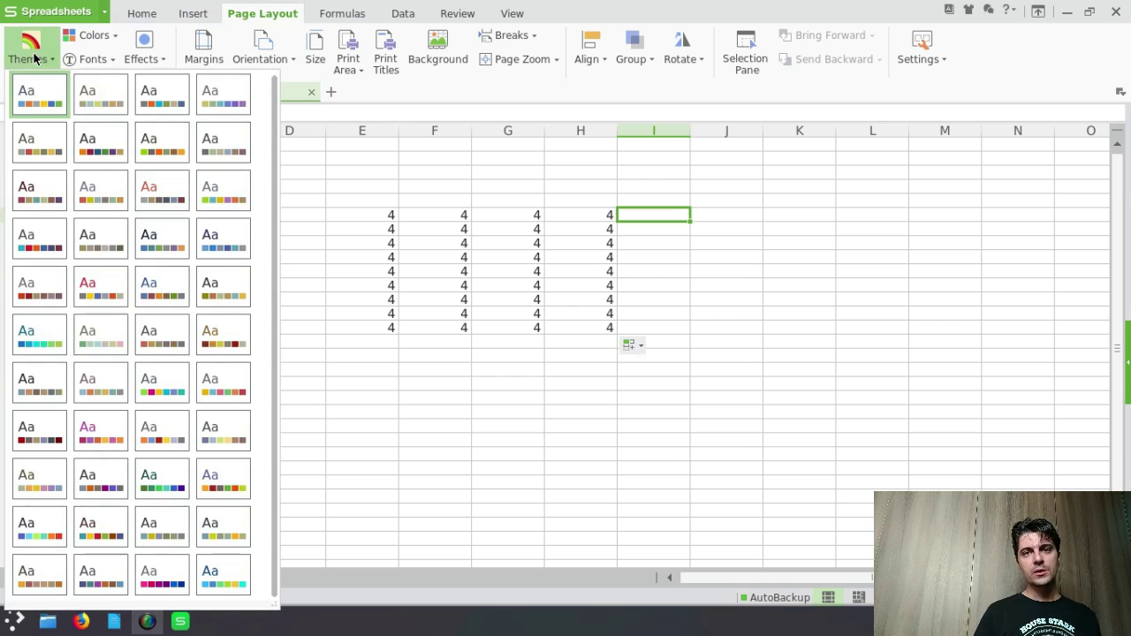
{"action": "left_click", "coordinate": [36, 51]}
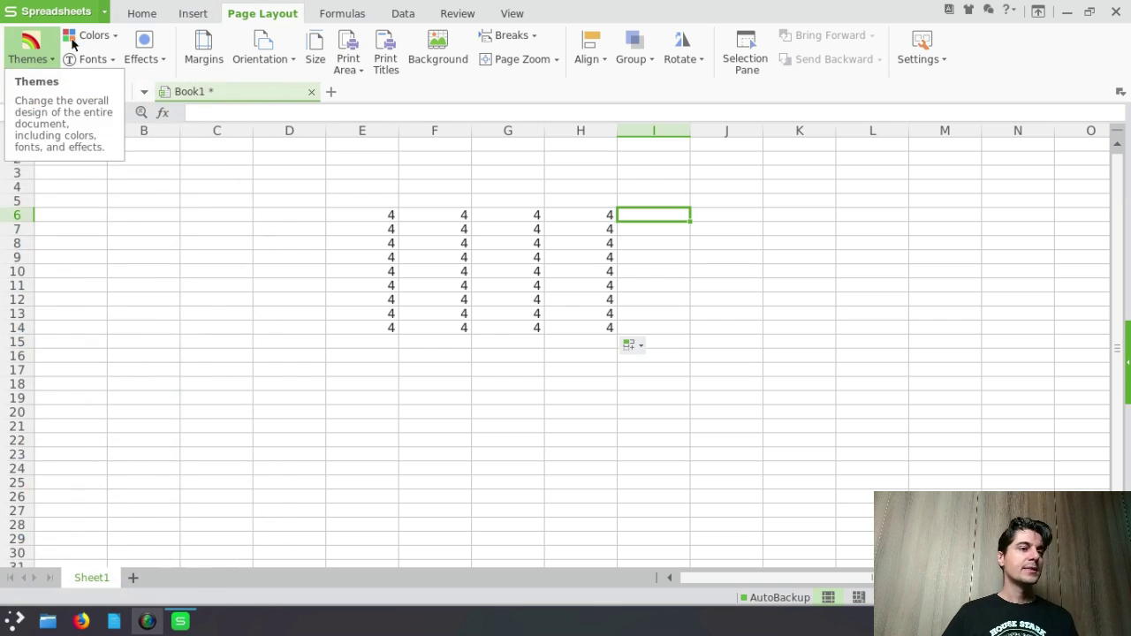
{"action": "left_click", "coordinate": [325, 13]}
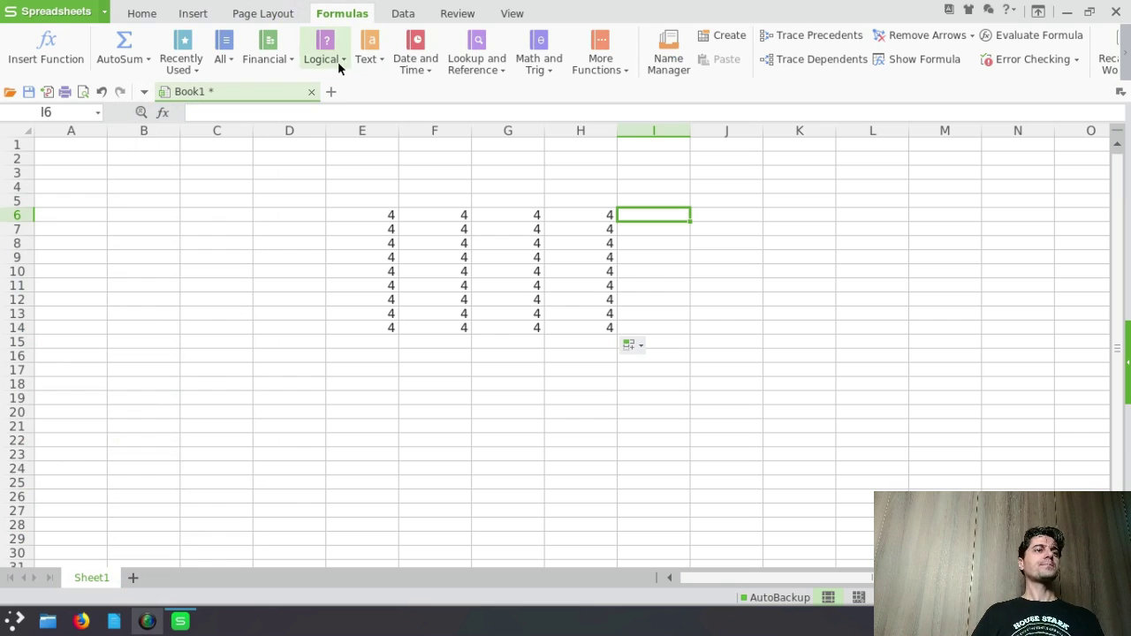
Insert a DATE function in cell I6, using J2 as the year and K2 as the month.
{"action": "left_click", "coordinate": [324, 51]}
{"action": "left_click", "coordinate": [415, 51]}
{"action": "left_click", "coordinate": [415, 51]}
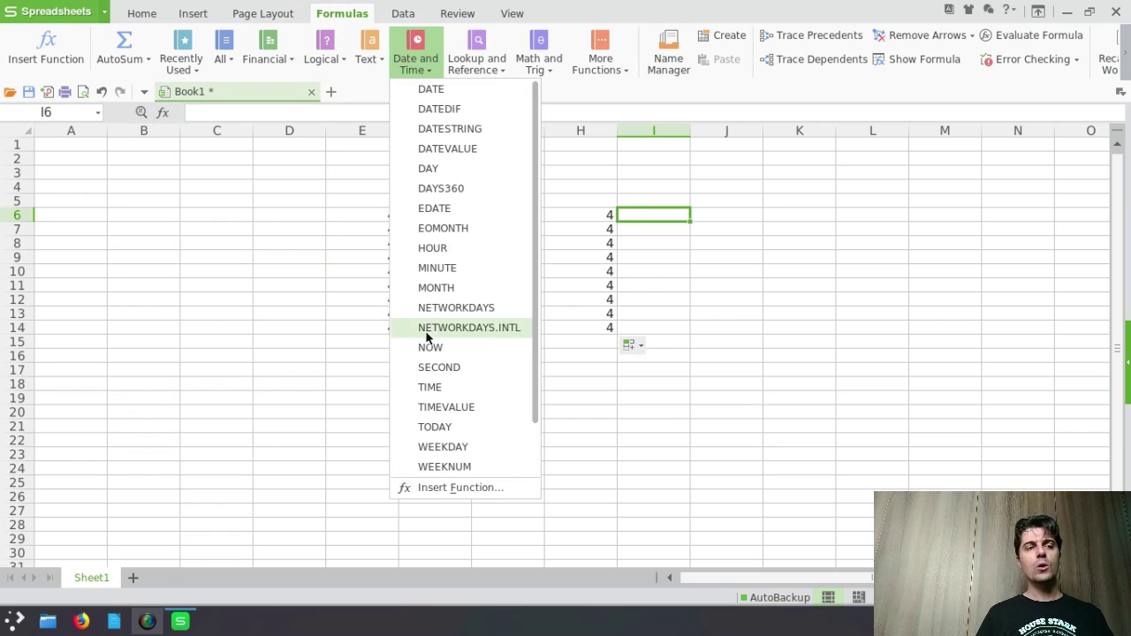
{"action": "left_click", "coordinate": [433, 89]}
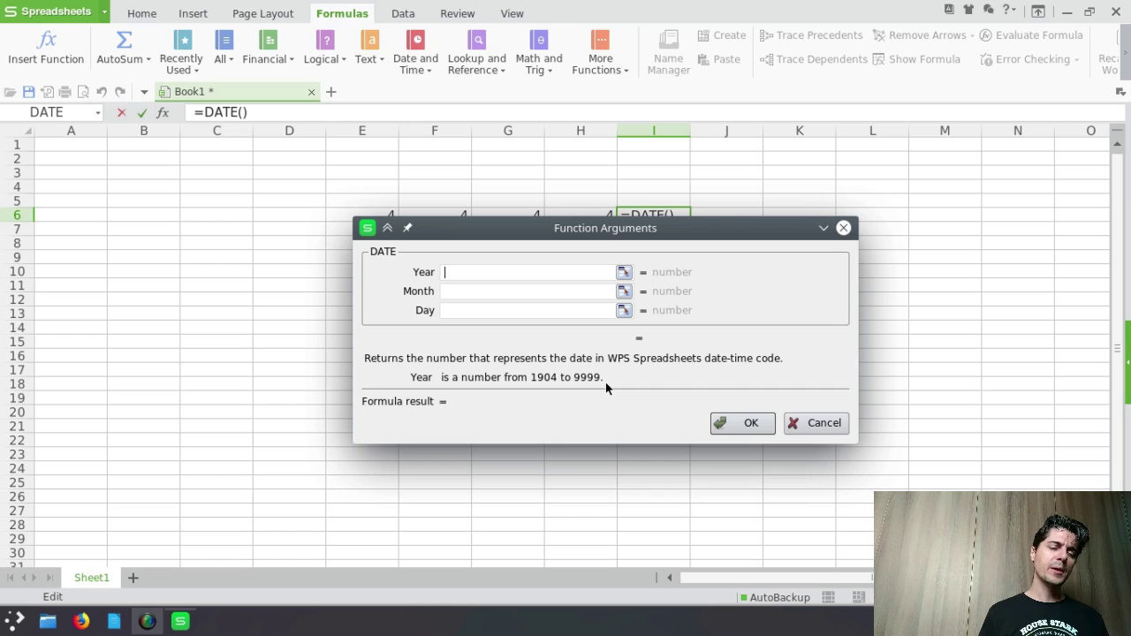
{"action": "left_click", "coordinate": [624, 273]}
{"action": "left_click", "coordinate": [734, 154]}
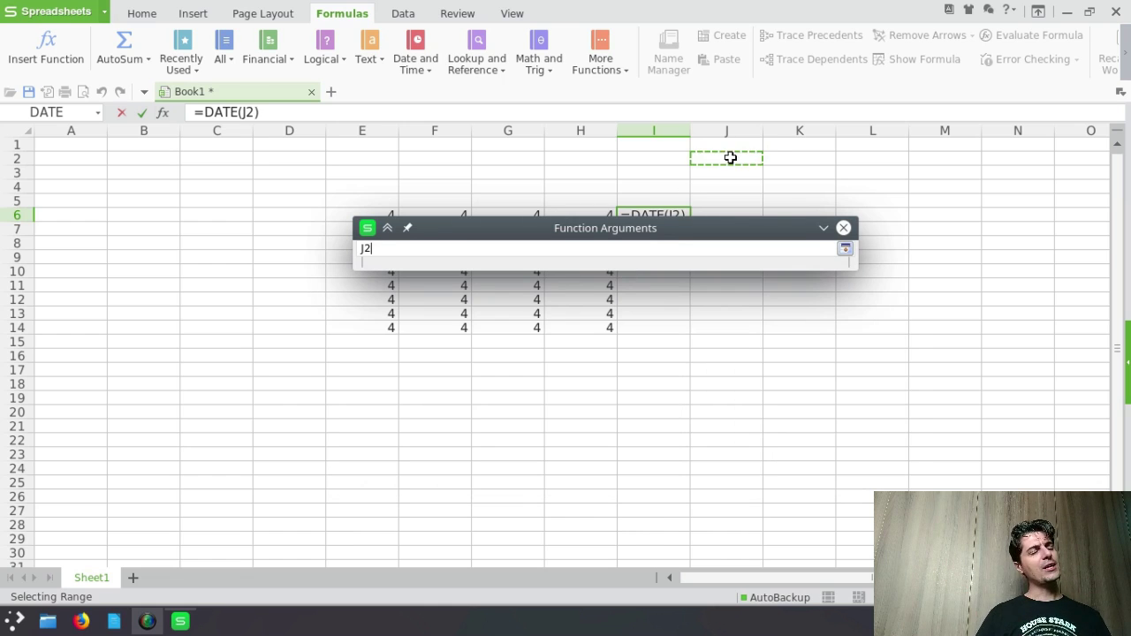
{"action": "left_click", "coordinate": [845, 250]}
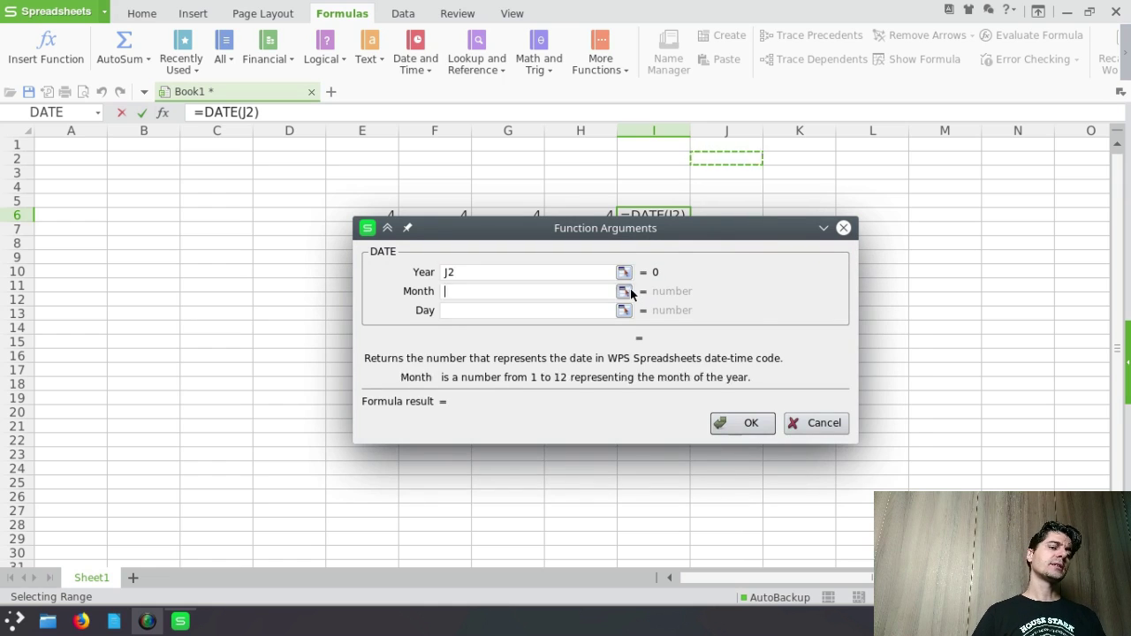
{"action": "left_click", "coordinate": [624, 292]}
{"action": "left_click", "coordinate": [807, 157]}
{"action": "left_click", "coordinate": [845, 249]}
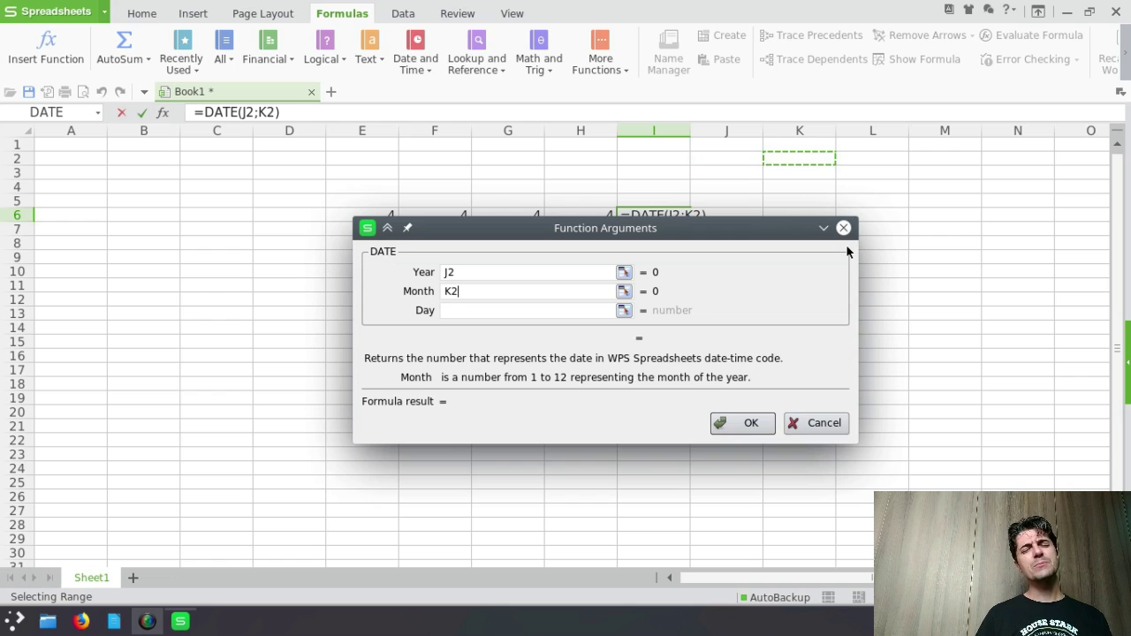
Try to confirm the DATE formula without a day argument, and discard the entry from cell I6.
{"action": "left_click", "coordinate": [748, 424]}
{"action": "left_click", "coordinate": [583, 340]}
{"action": "left_click", "coordinate": [696, 174]}
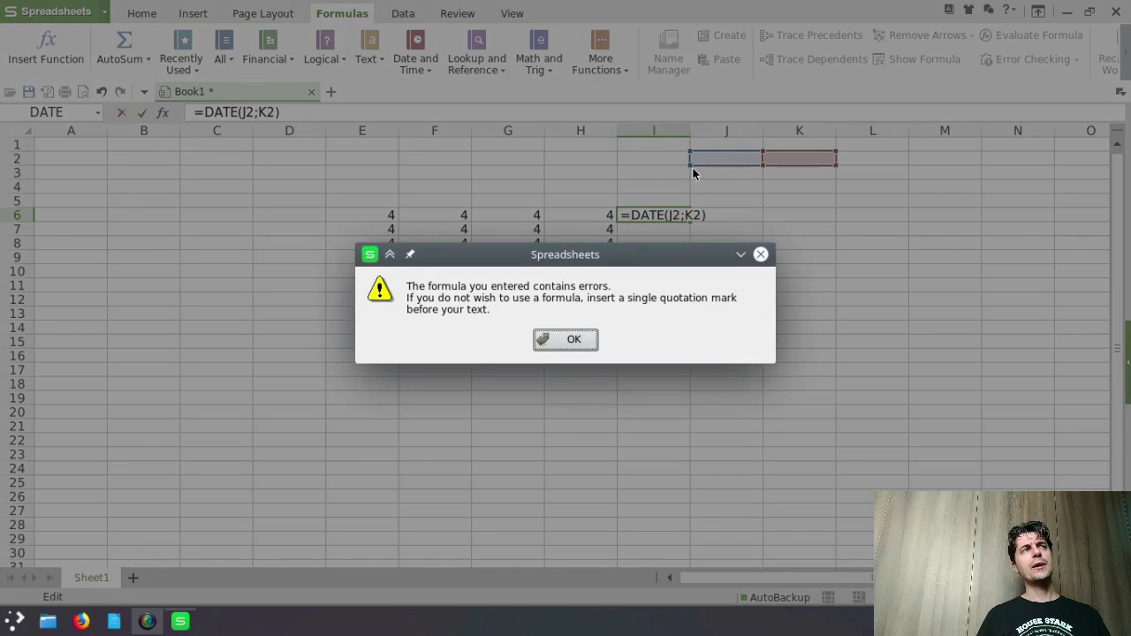
{"action": "left_click", "coordinate": [573, 336]}
{"action": "left_click", "coordinate": [672, 168]}
{"action": "key", "text": "Escape"}
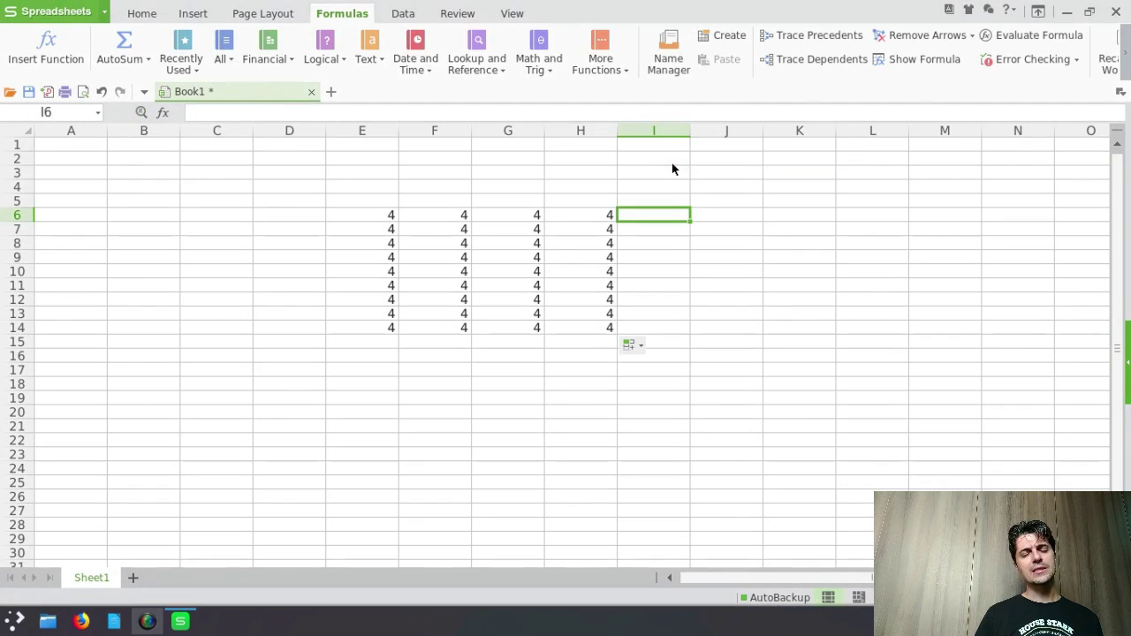
Select cell J9 and look through the spreadsheet's data, review, view, home, formula and page layout commands.
{"action": "left_click", "coordinate": [717, 258]}
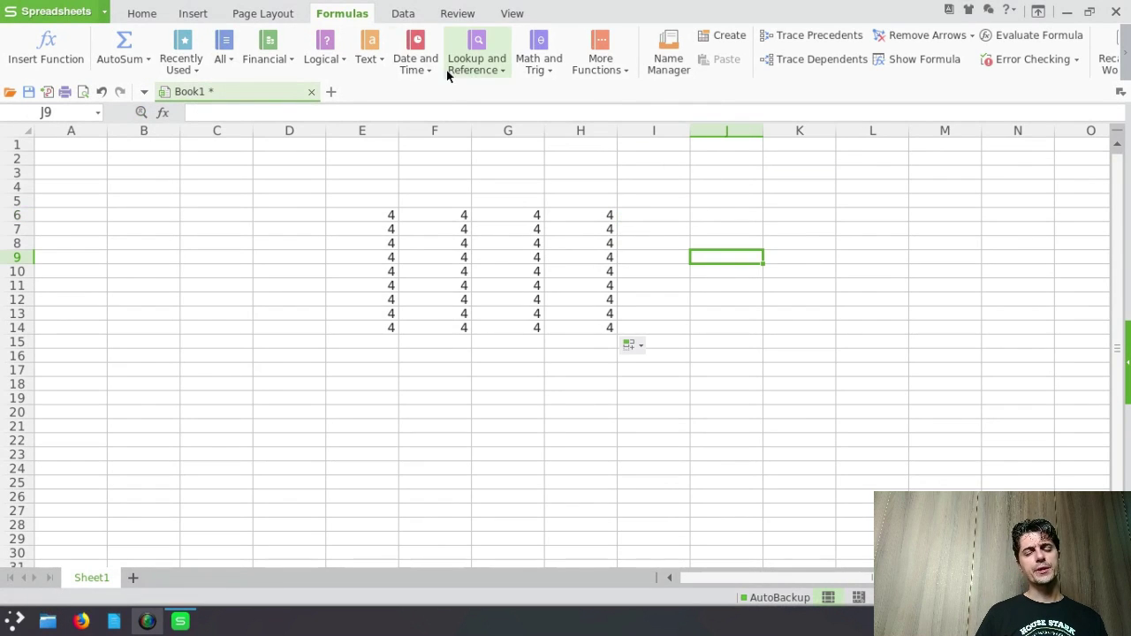
{"action": "left_click", "coordinate": [412, 15]}
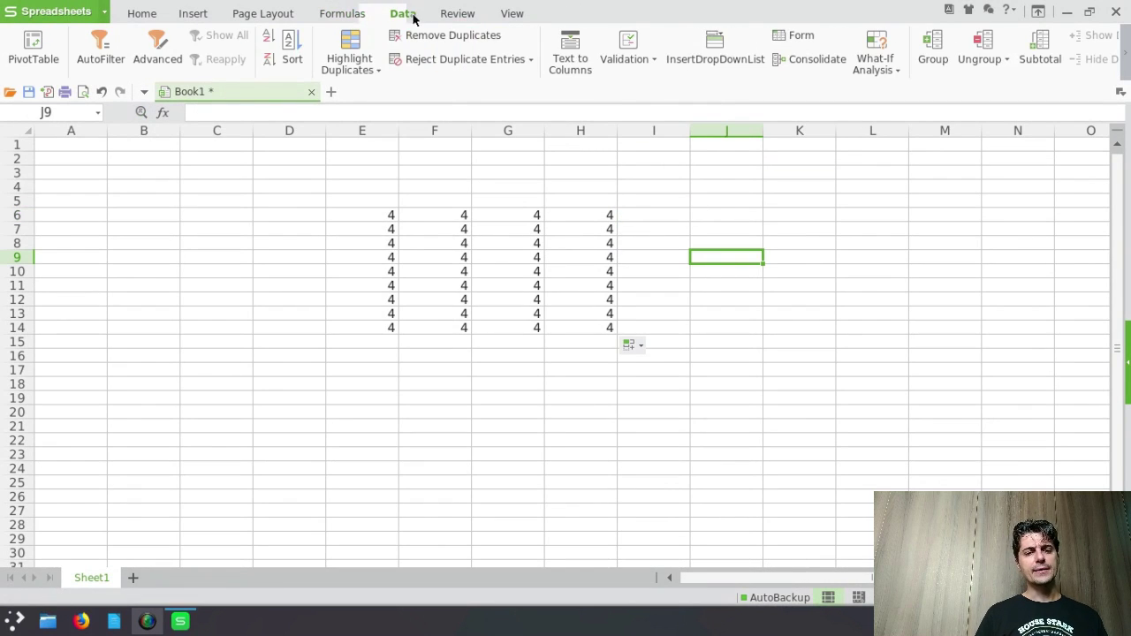
{"action": "left_click", "coordinate": [473, 18]}
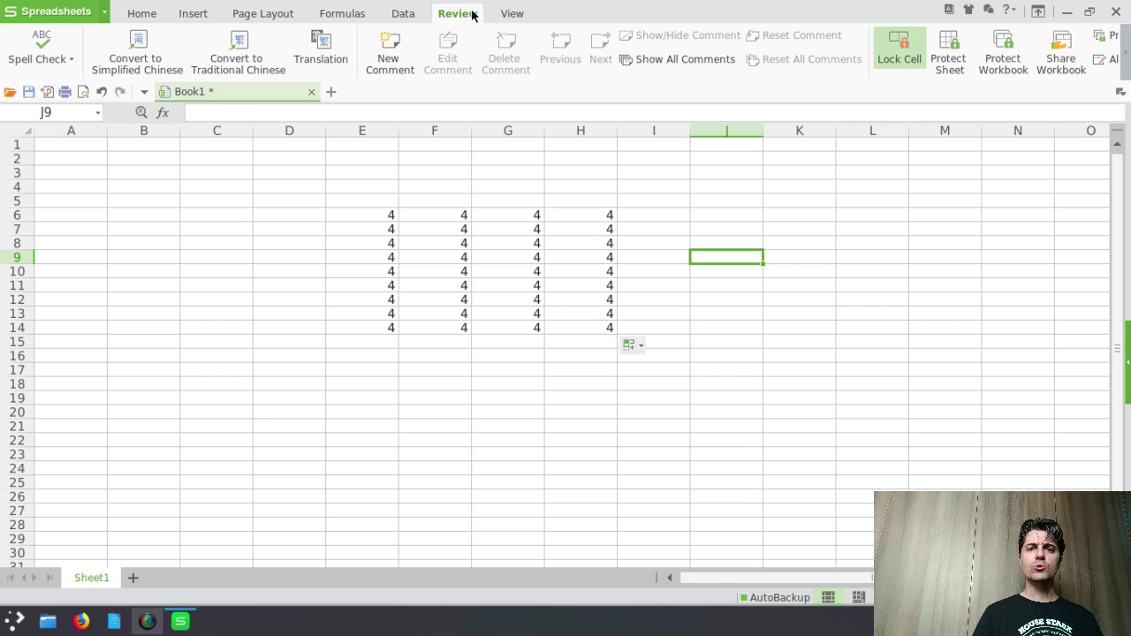
{"action": "left_click", "coordinate": [519, 13]}
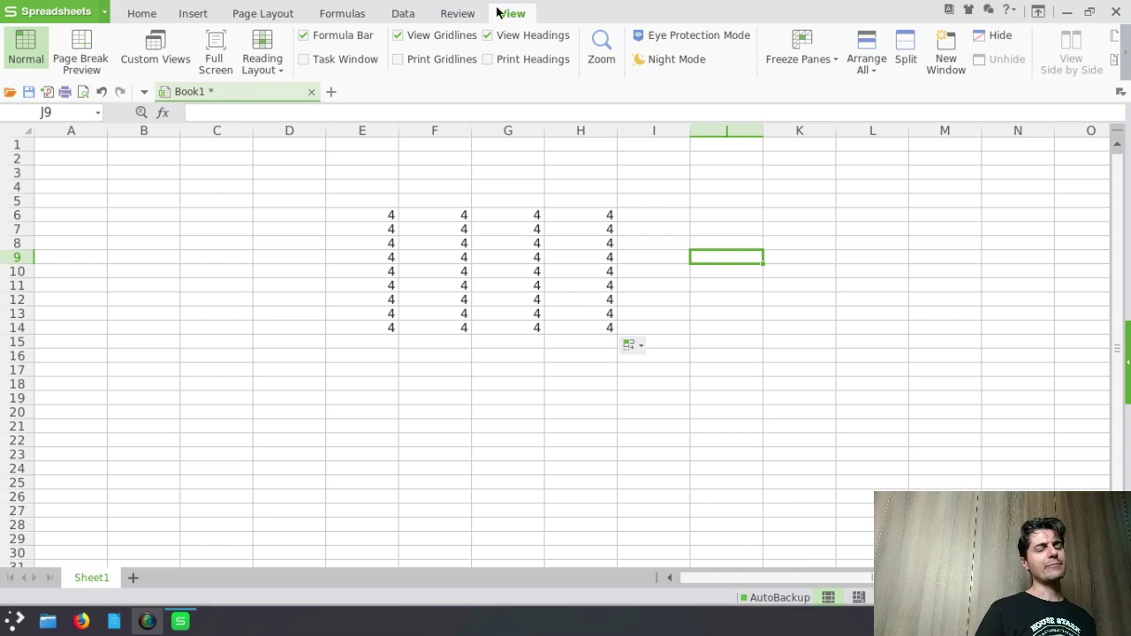
{"action": "left_click", "coordinate": [144, 15]}
{"action": "left_click", "coordinate": [183, 16]}
{"action": "left_click", "coordinate": [141, 13]}
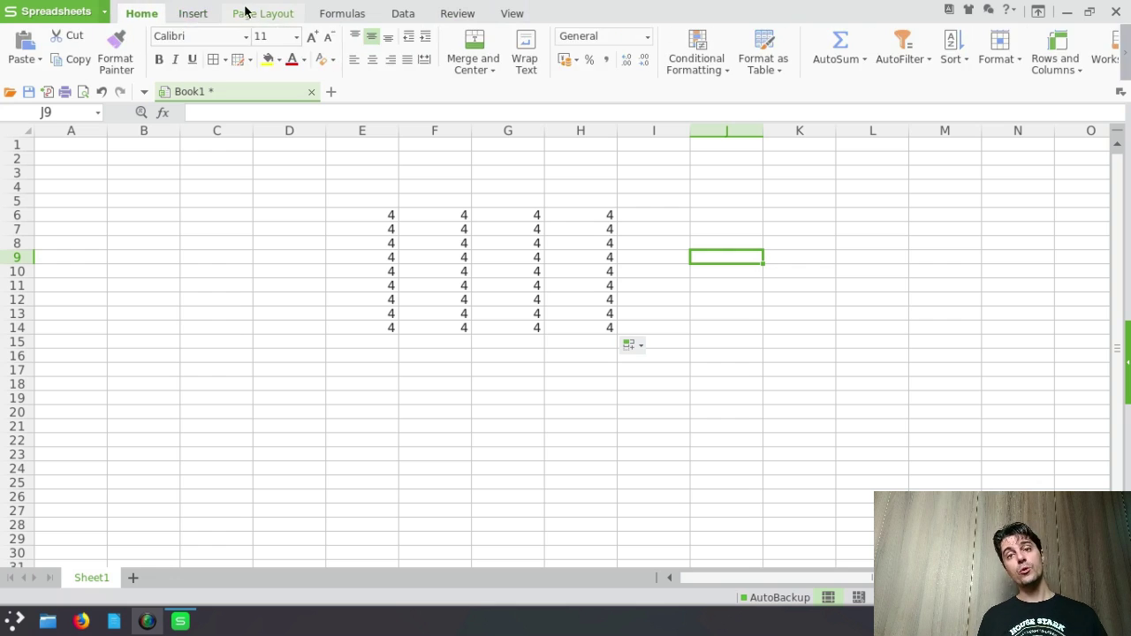
{"action": "left_click", "coordinate": [246, 11]}
{"action": "left_click", "coordinate": [347, 11]}
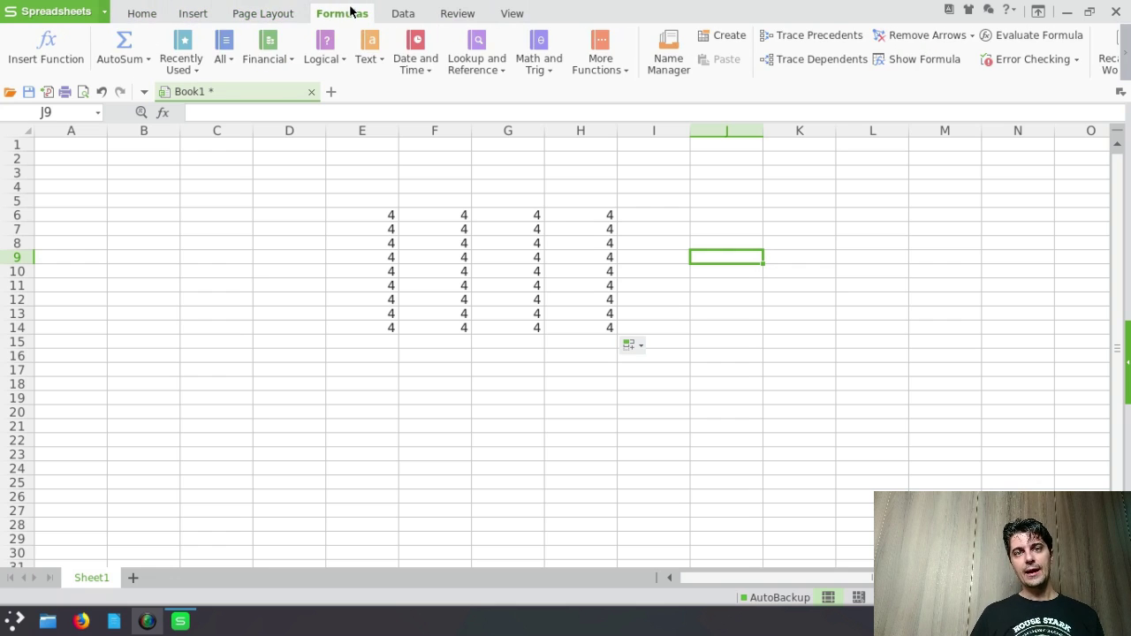
{"action": "left_click", "coordinate": [254, 11]}
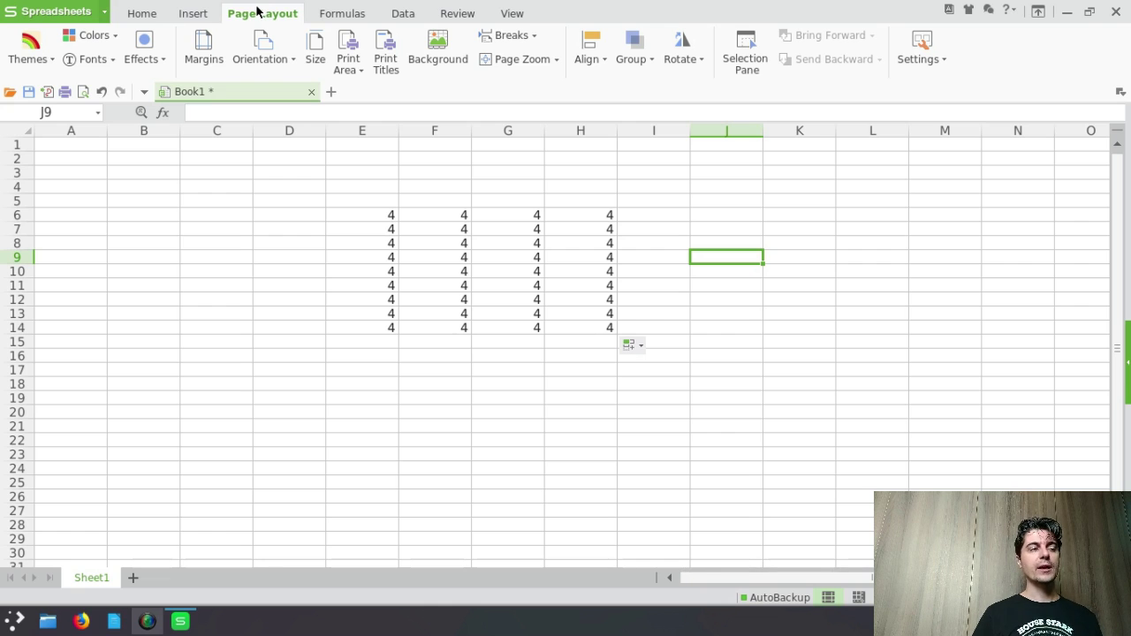